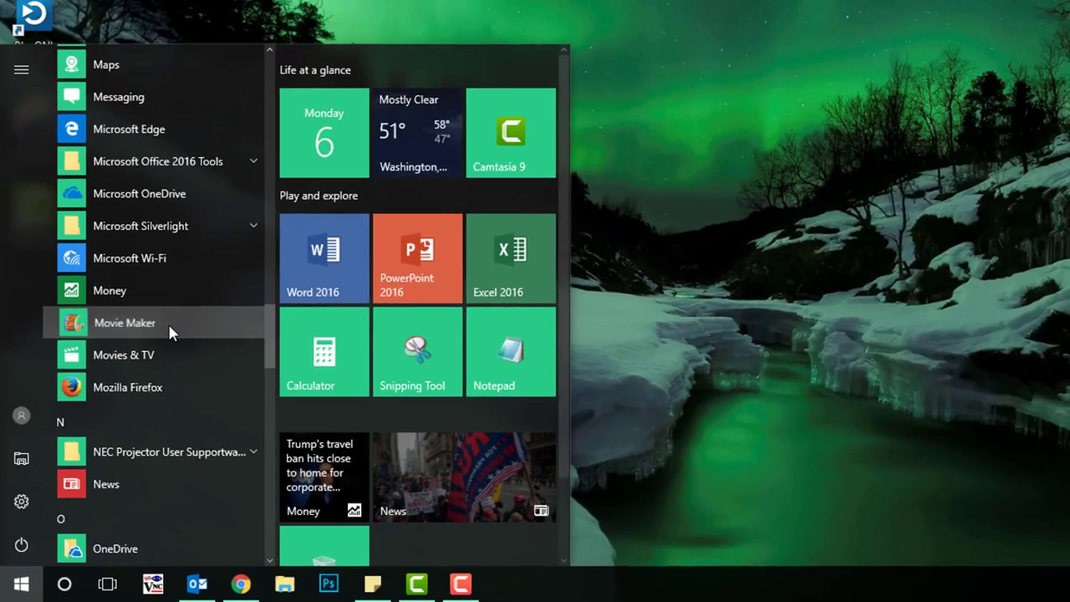
# Open Movie Maker and review its animation, visual effects, project and view commands, returning to the home commands
pyautogui.click(242, 206)
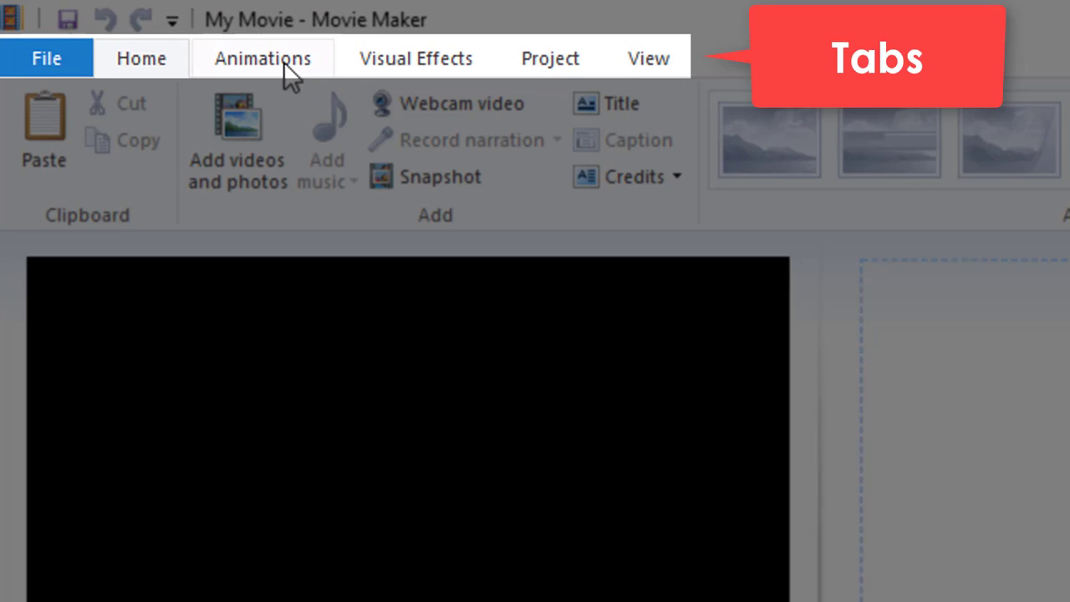
pyautogui.click(284, 68)
pyautogui.click(399, 50)
pyautogui.click(527, 54)
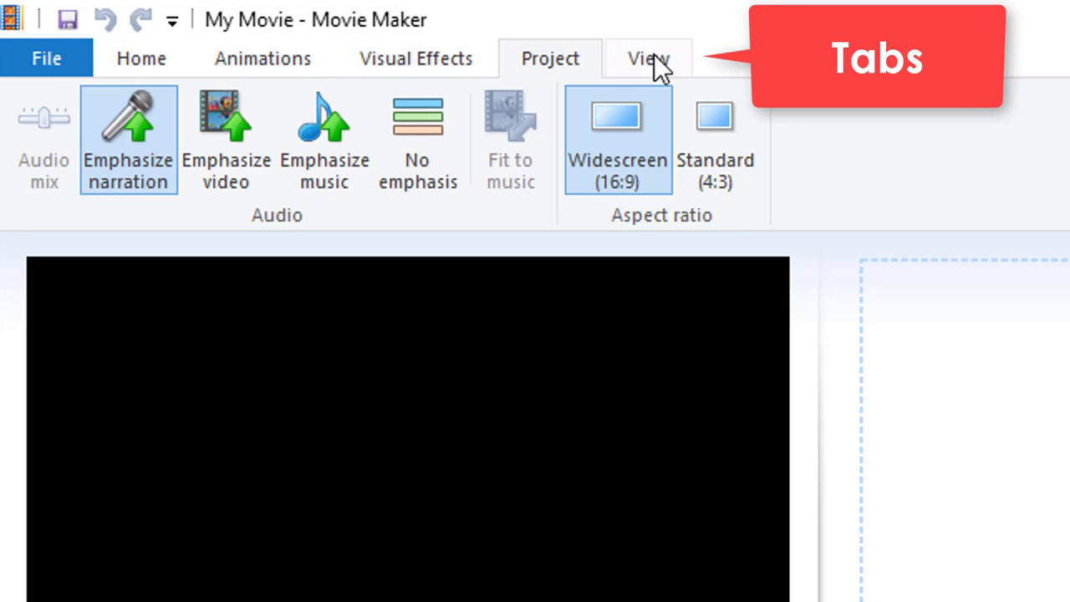
pyautogui.click(650, 65)
pyautogui.click(157, 62)
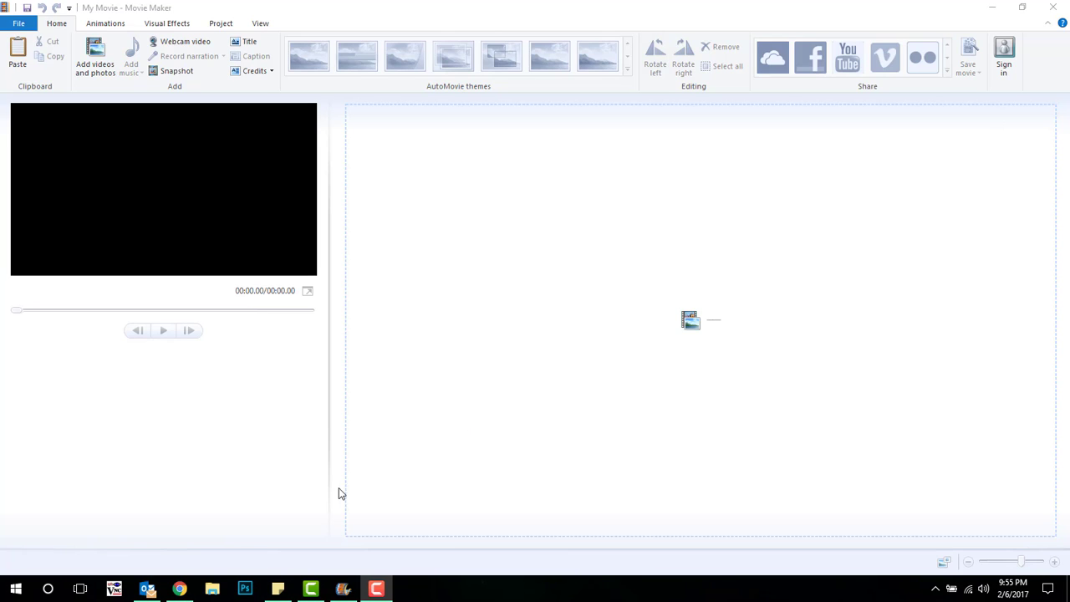
# Switch to Chrome and show the files attached to the Movie Maker Basics Video Tutorial assignment
pyautogui.click(180, 589)
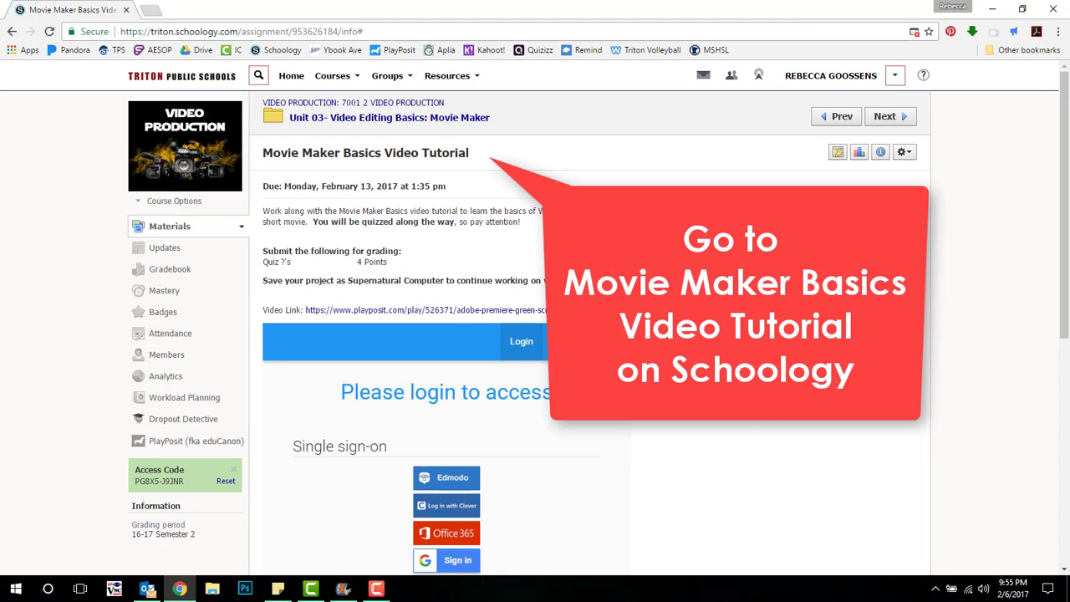
pyautogui.scroll(-6, 788, 358)
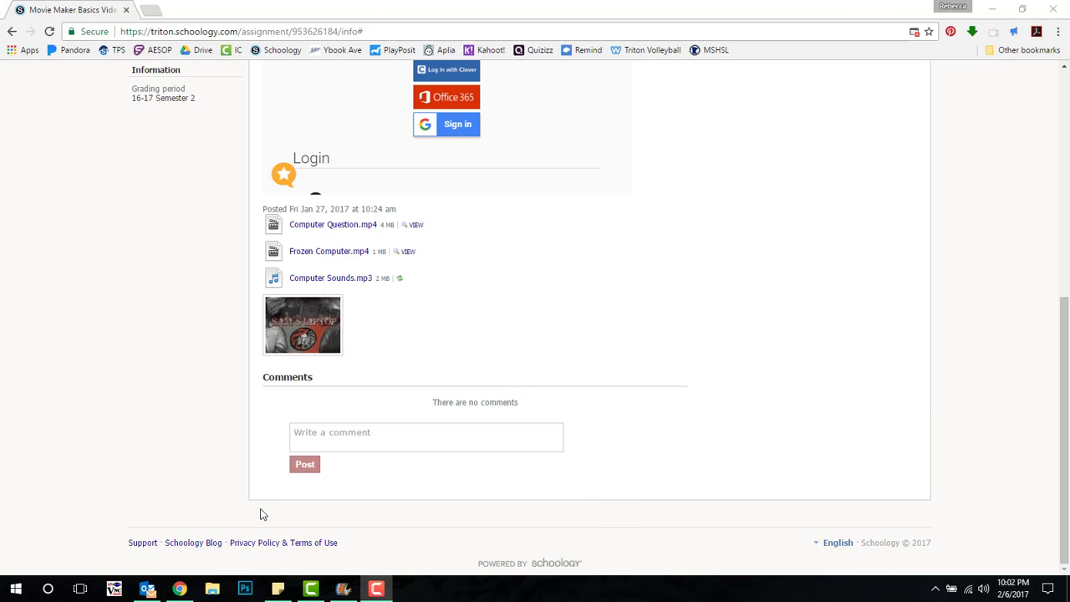
# Switch to File Explorer and create a folder named Computer Video in the OneDrive Video Production > Unit 3 folder
pyautogui.click(214, 589)
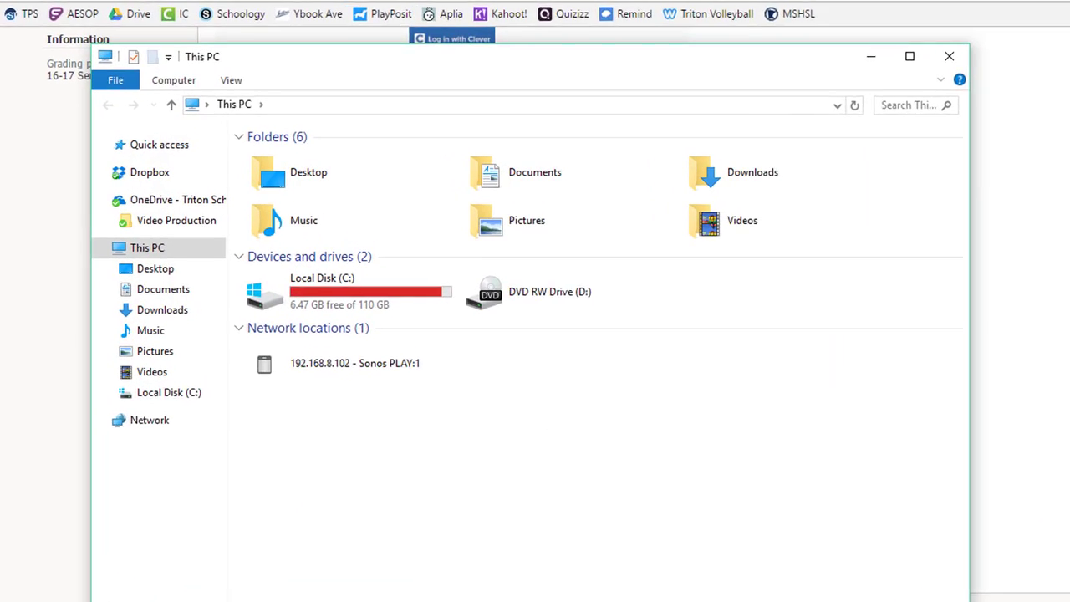
pyautogui.click(148, 208)
pyautogui.doubleClick(259, 161)
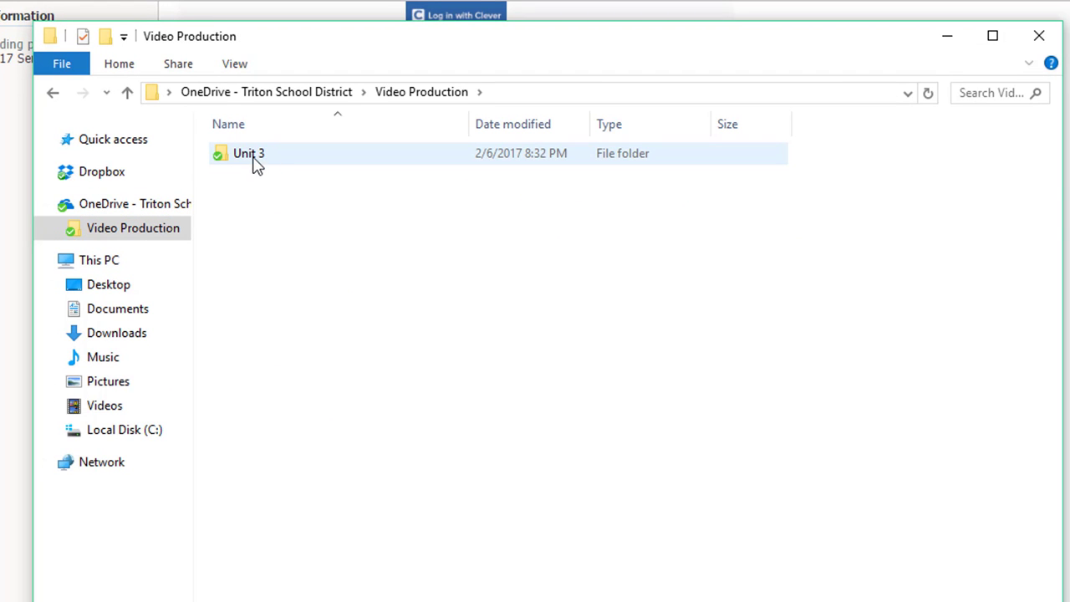
pyautogui.doubleClick(254, 159)
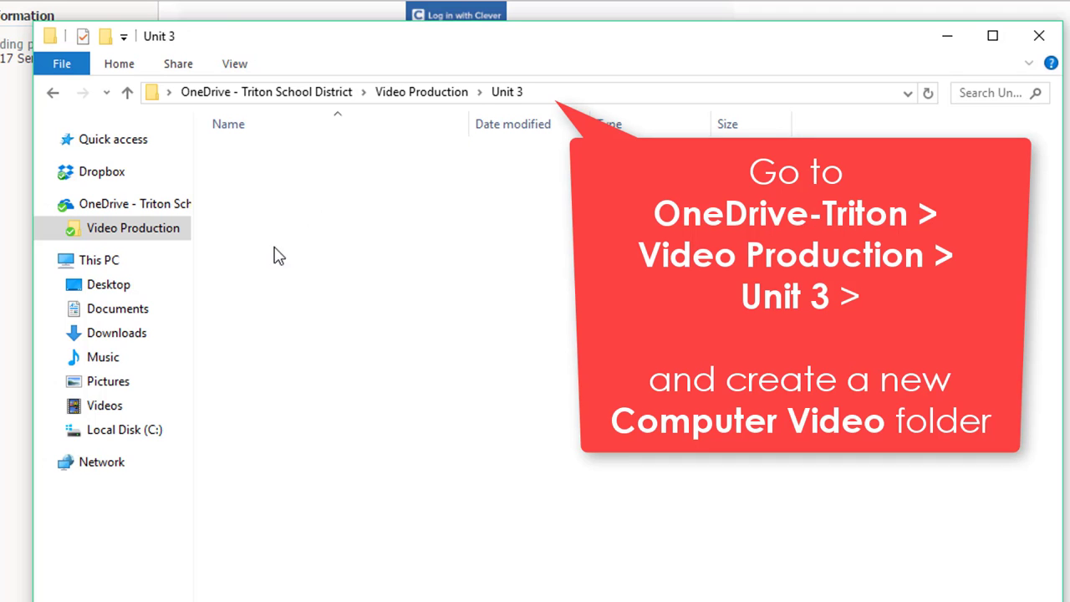
pyautogui.click(106, 37)
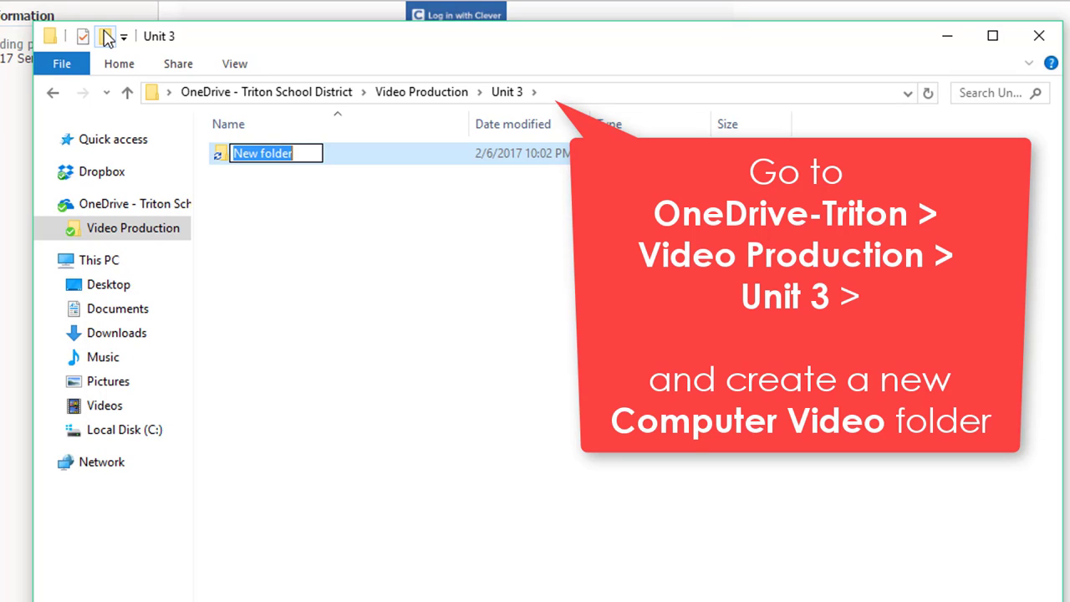
pyautogui.write('Computer Video')
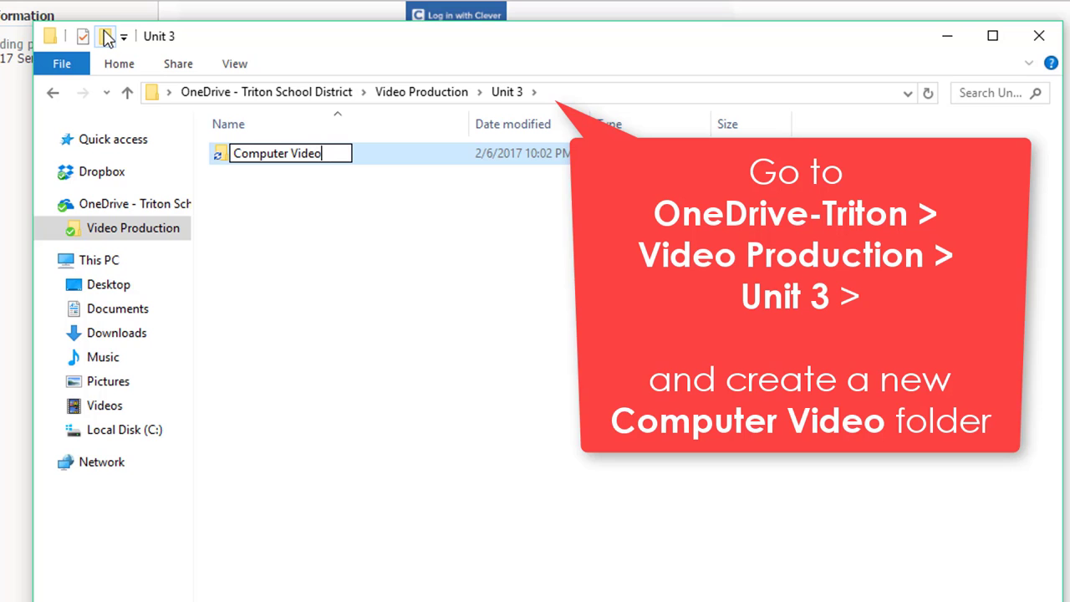
pyautogui.press('Return')
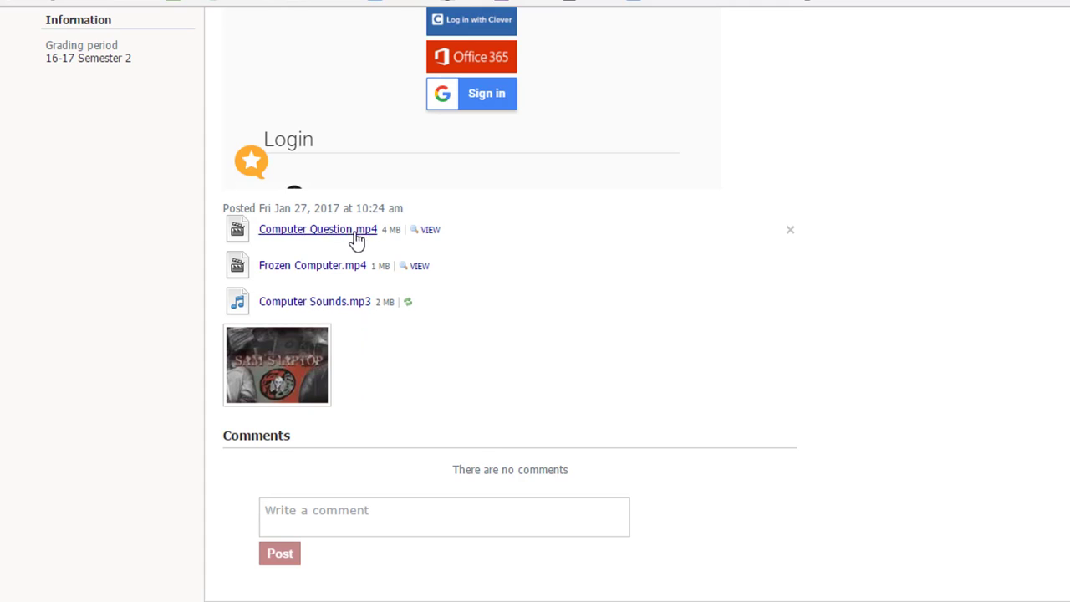
# Save the attached Computer Question.mp4 from the assignment page as Computer_Question in OneDrive's Video Production > Unit 3 > Computer Video folder
pyautogui.rightClick(314, 235)
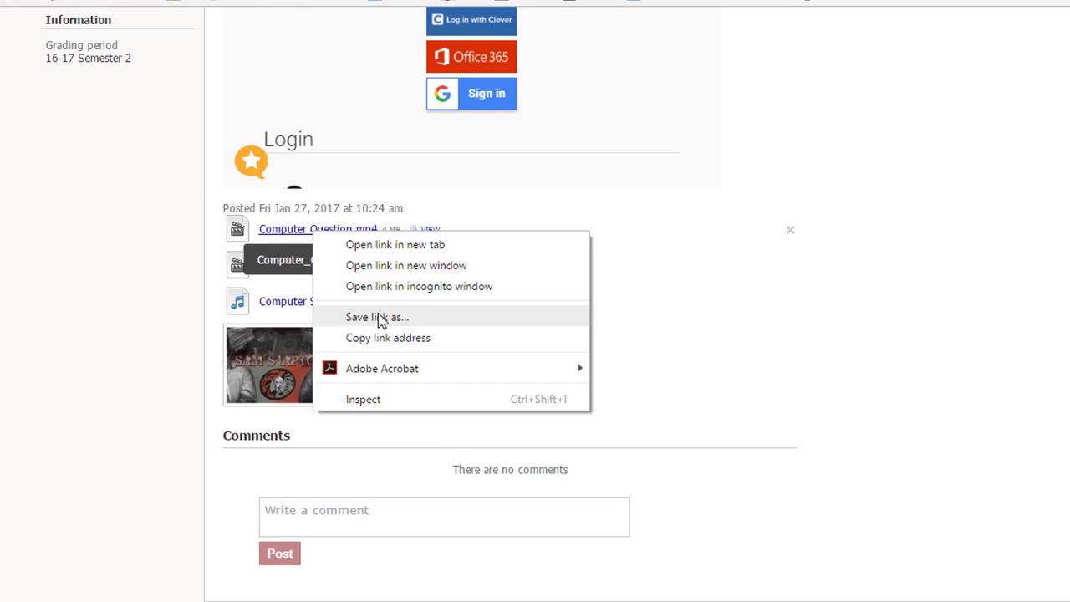
pyautogui.click(377, 316)
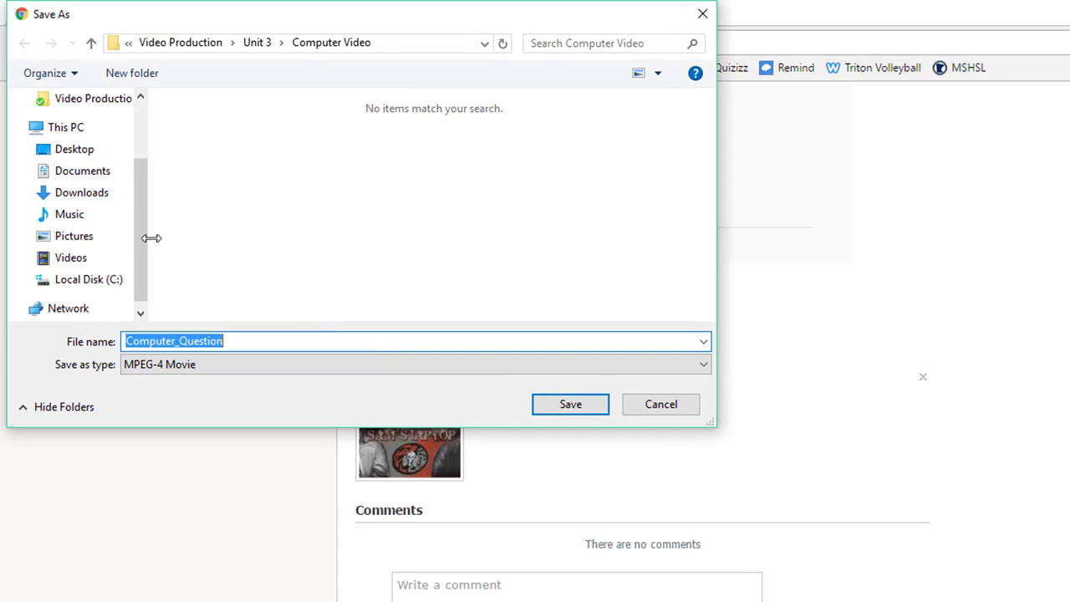
pyautogui.moveTo(140, 239); pyautogui.dragTo(140, 171)
pyautogui.click(92, 171)
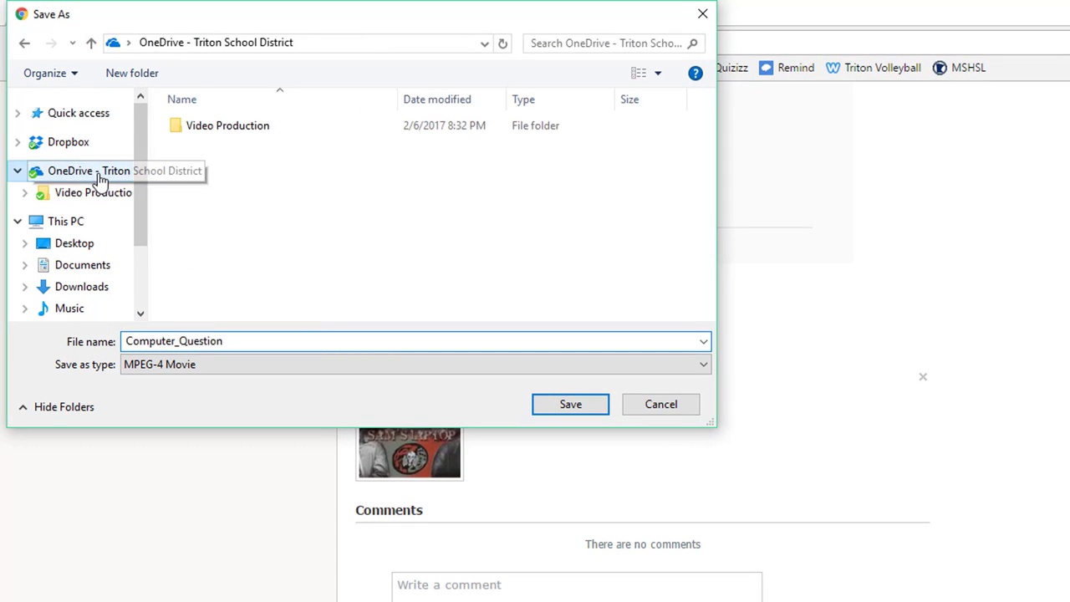
pyautogui.doubleClick(224, 125)
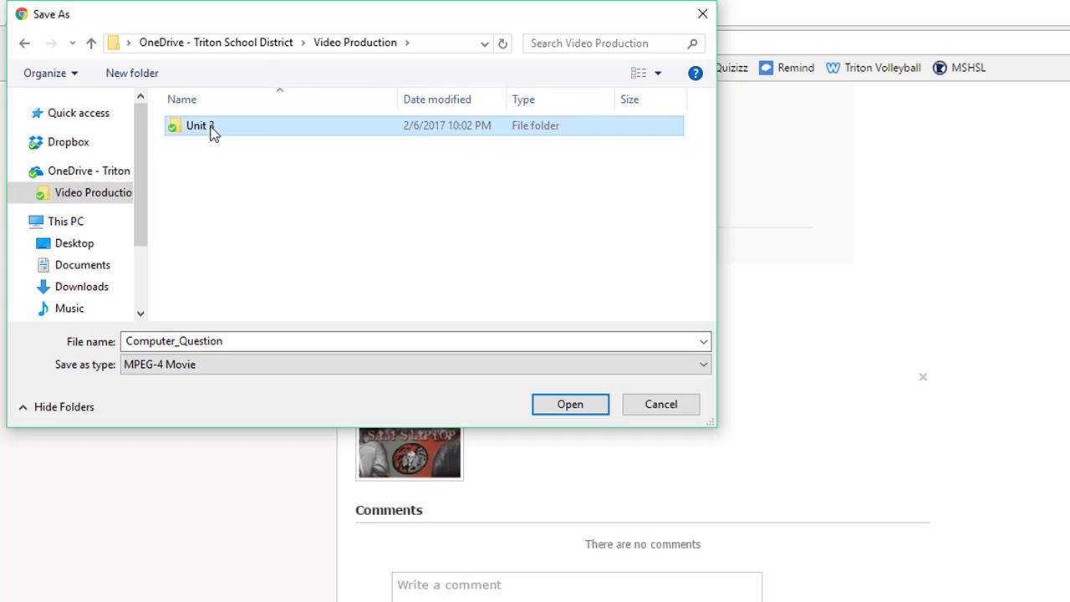
pyautogui.doubleClick(211, 131)
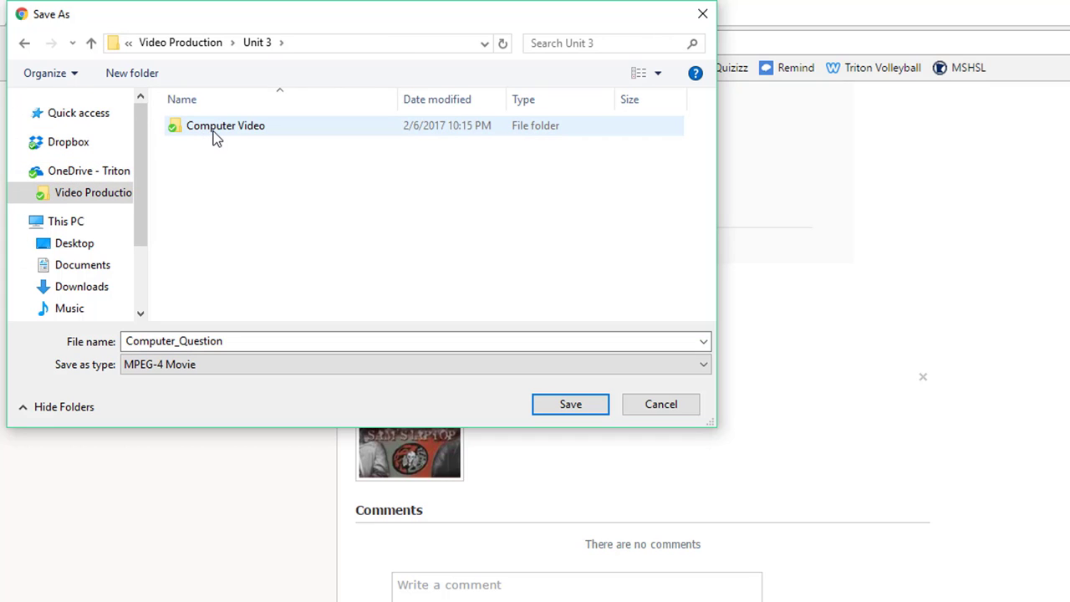
pyautogui.doubleClick(214, 129)
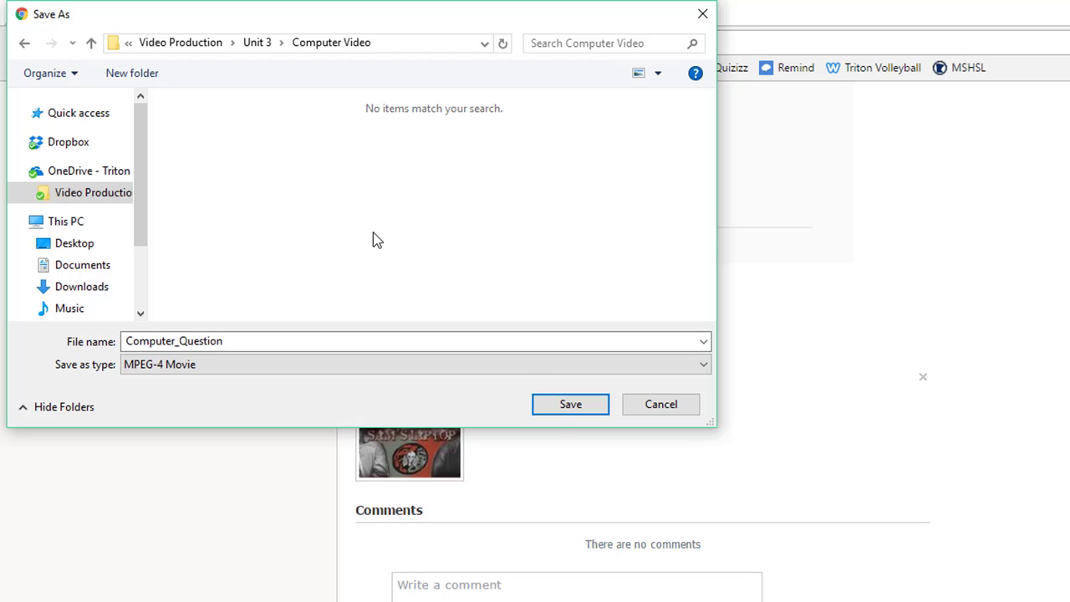
pyautogui.click(561, 408)
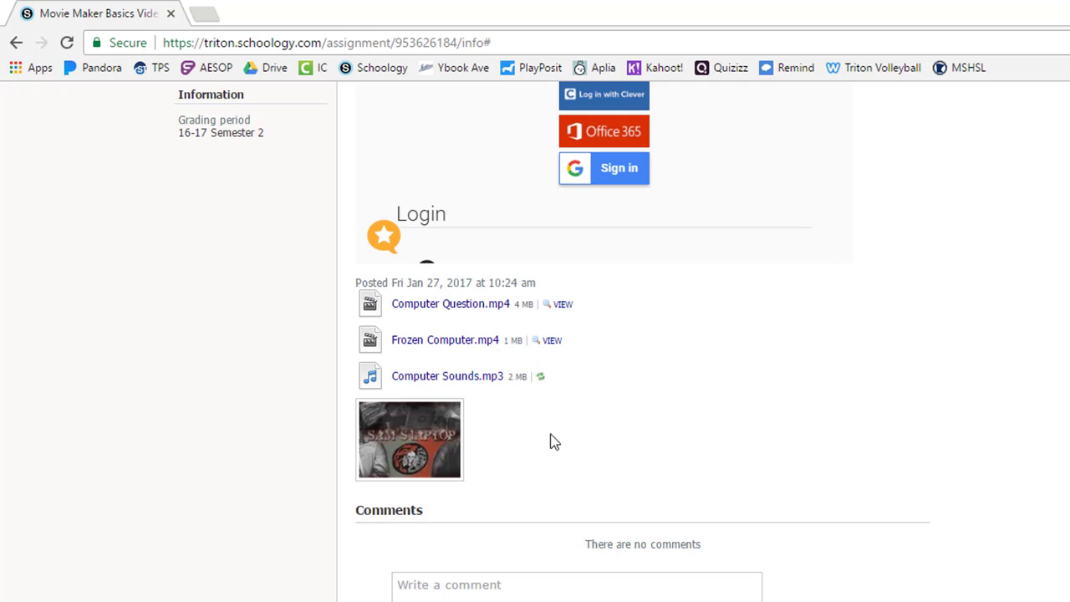
# Download the attached Sam's Laptop image and move Supernatural_Computer from Downloads to the Computer Video folder
pyautogui.click(394, 457)
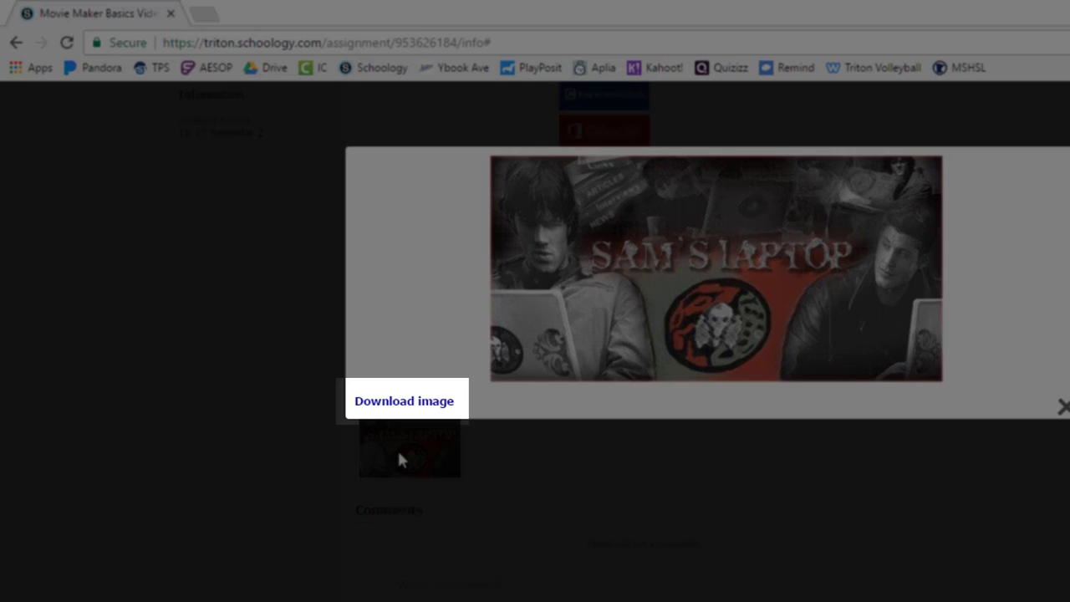
pyautogui.click(397, 402)
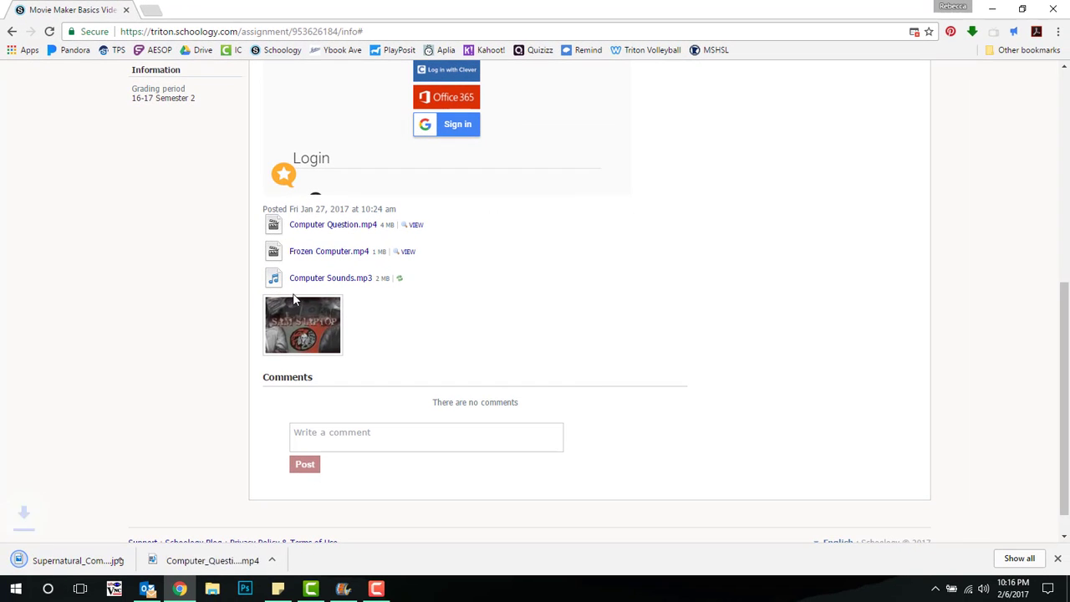
pyautogui.click(138, 560)
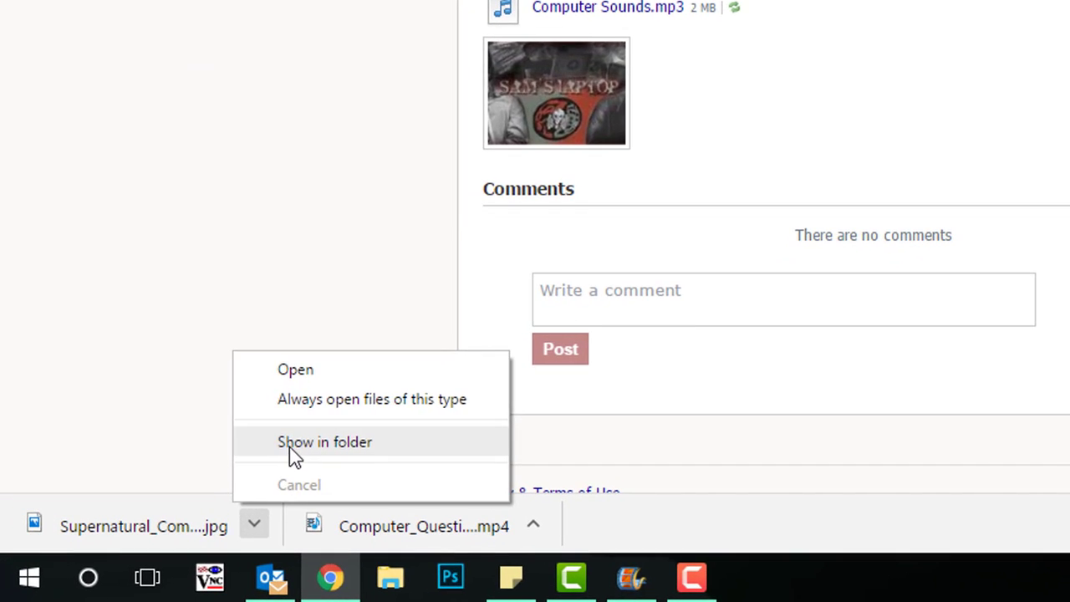
pyautogui.click(163, 518)
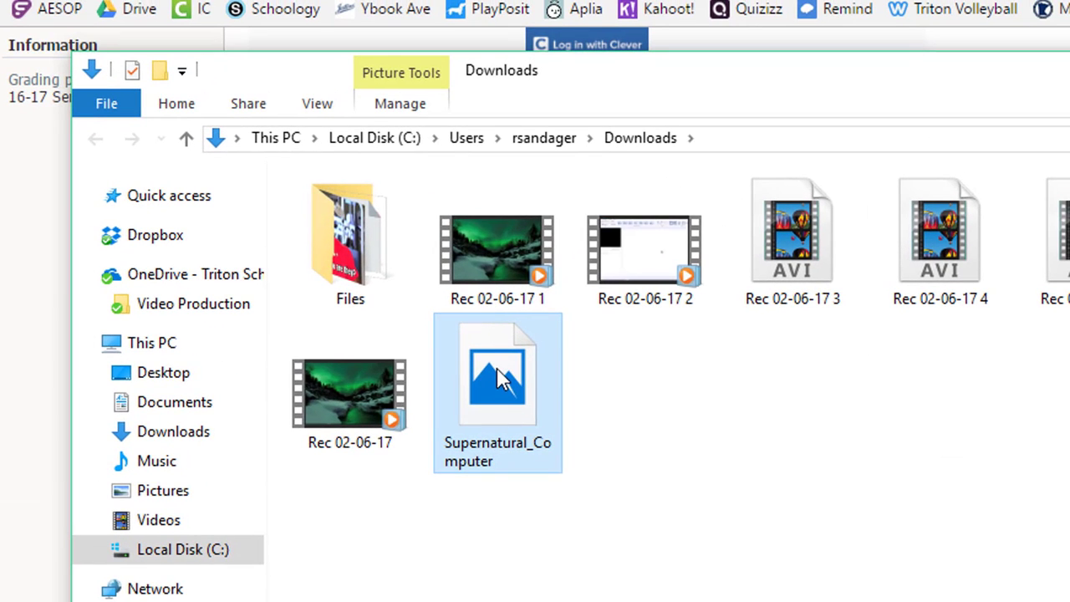
pyautogui.moveTo(498, 381); pyautogui.dragTo(209, 366)
pyautogui.click(251, 364)
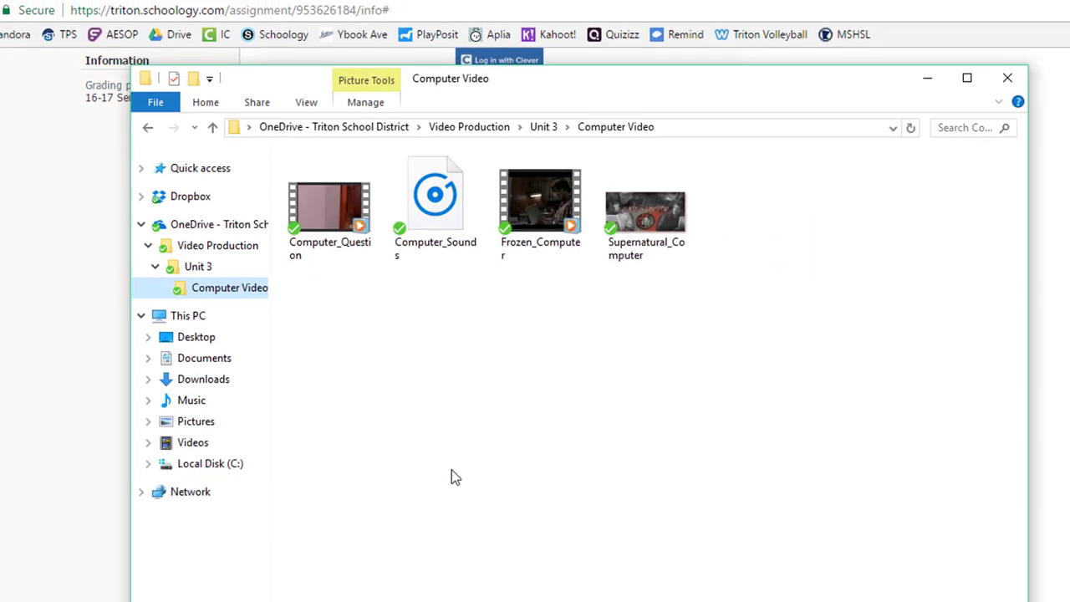
# Switch to Movie Maker and import Computer_Question, Frozen_Computer and Supernatural_Computer from the Video Production > Unit 3 > Computer Video folder
pyautogui.click(342, 589)
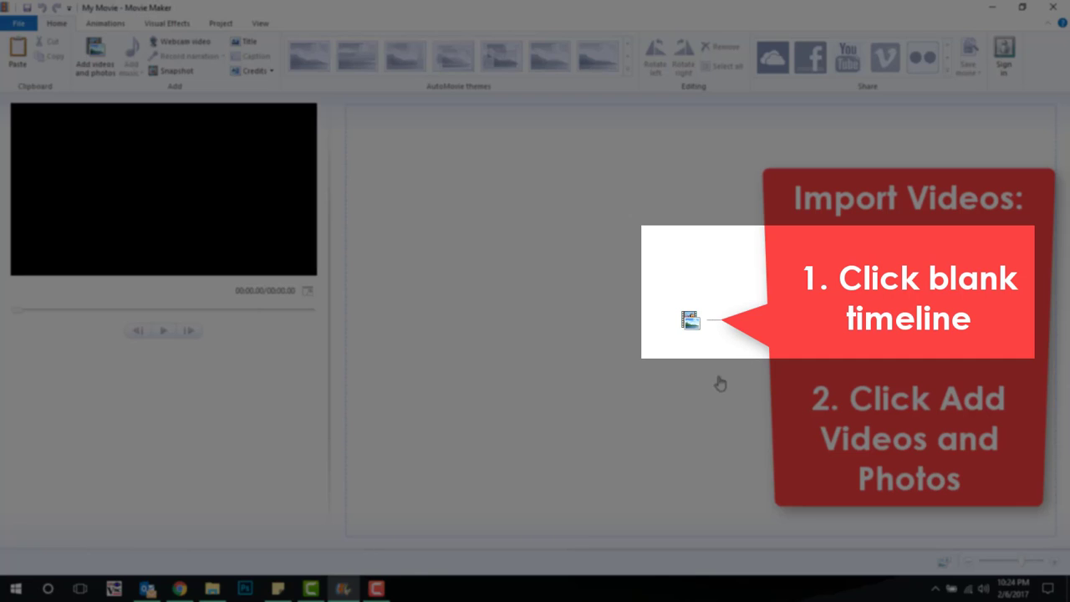
pyautogui.click(689, 321)
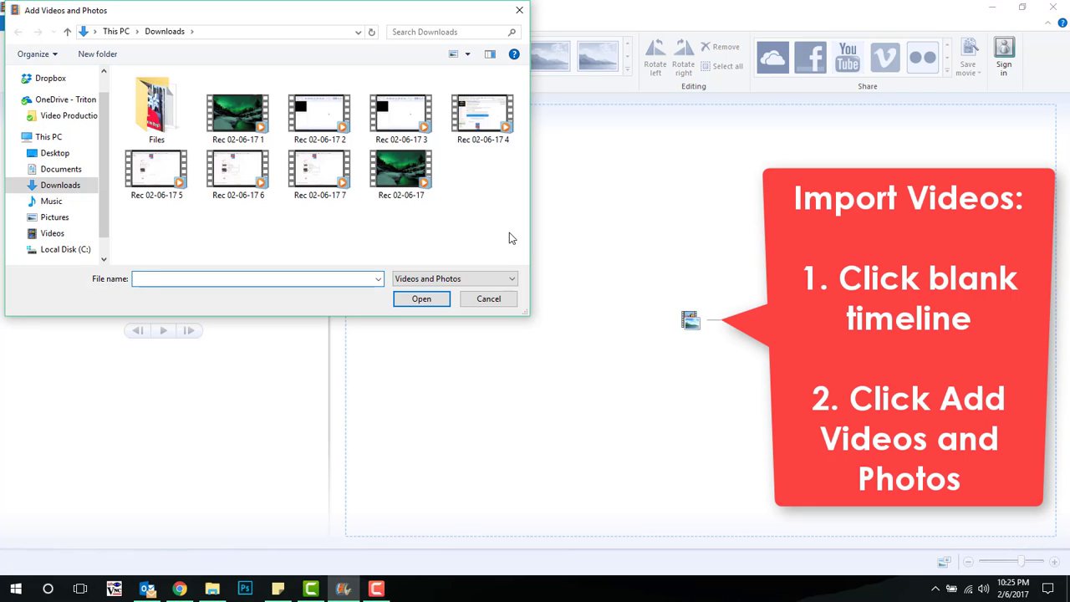
pyautogui.click(488, 300)
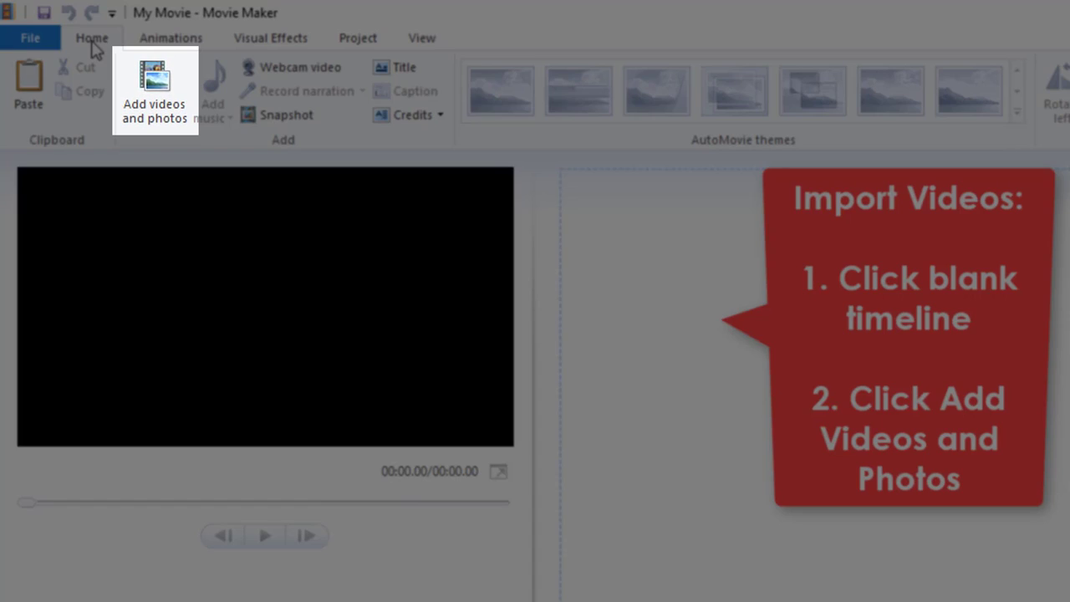
pyautogui.click(158, 81)
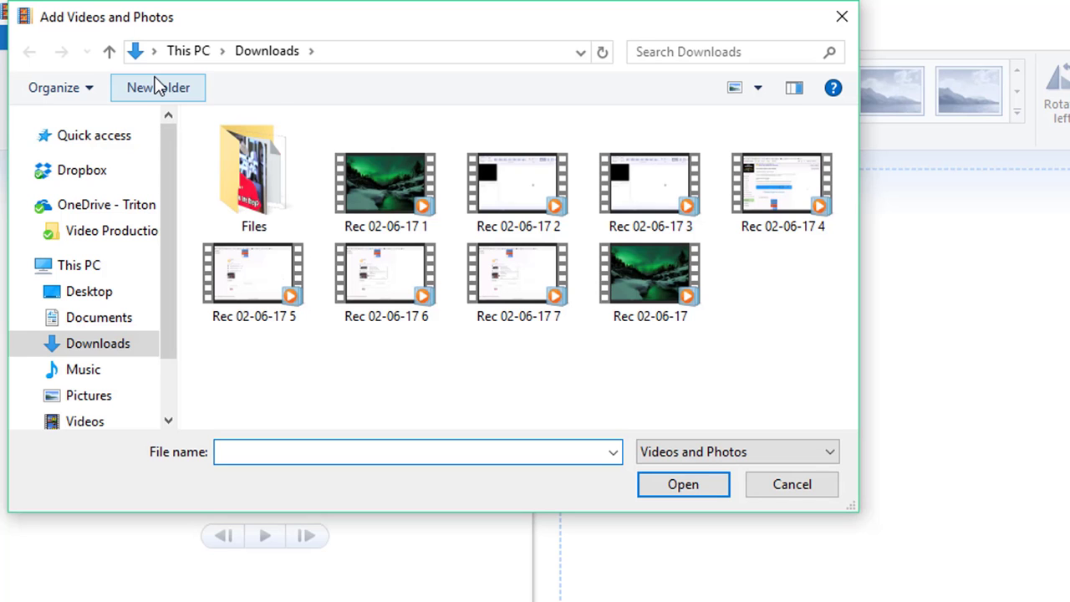
pyautogui.click(100, 238)
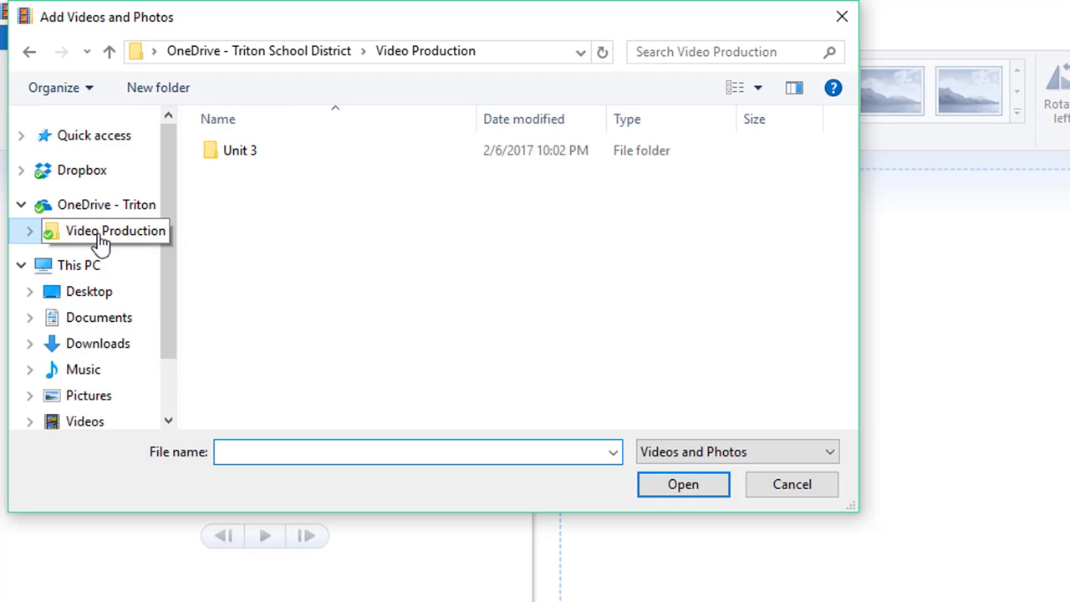
pyautogui.doubleClick(215, 154)
pyautogui.doubleClick(249, 155)
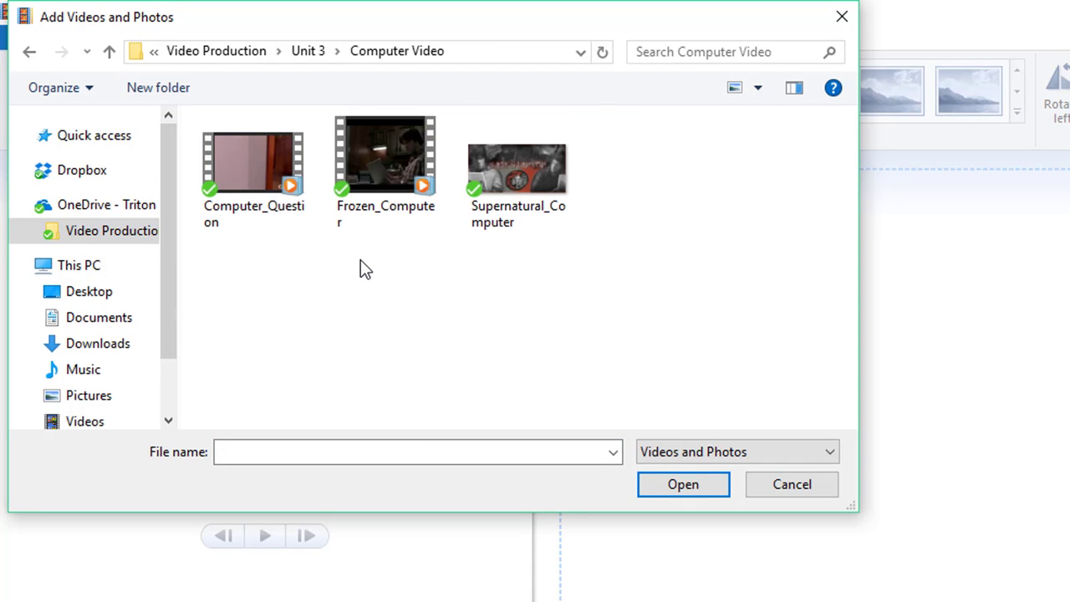
pyautogui.click(518, 166)
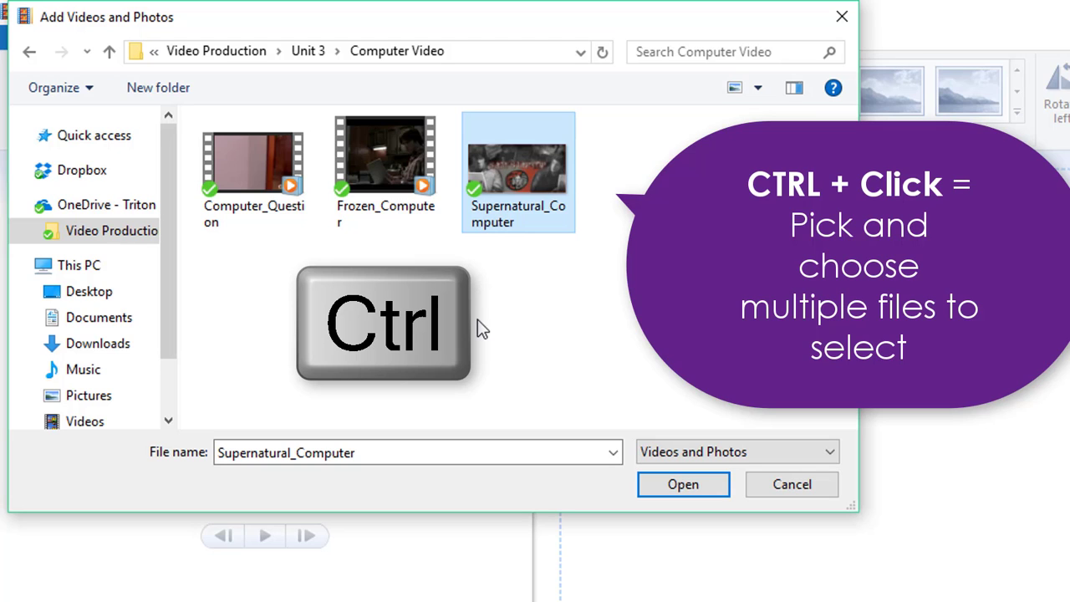
pyautogui.keyDown('ctrl'); pyautogui.click(207, 228); pyautogui.keyUp('ctrl')
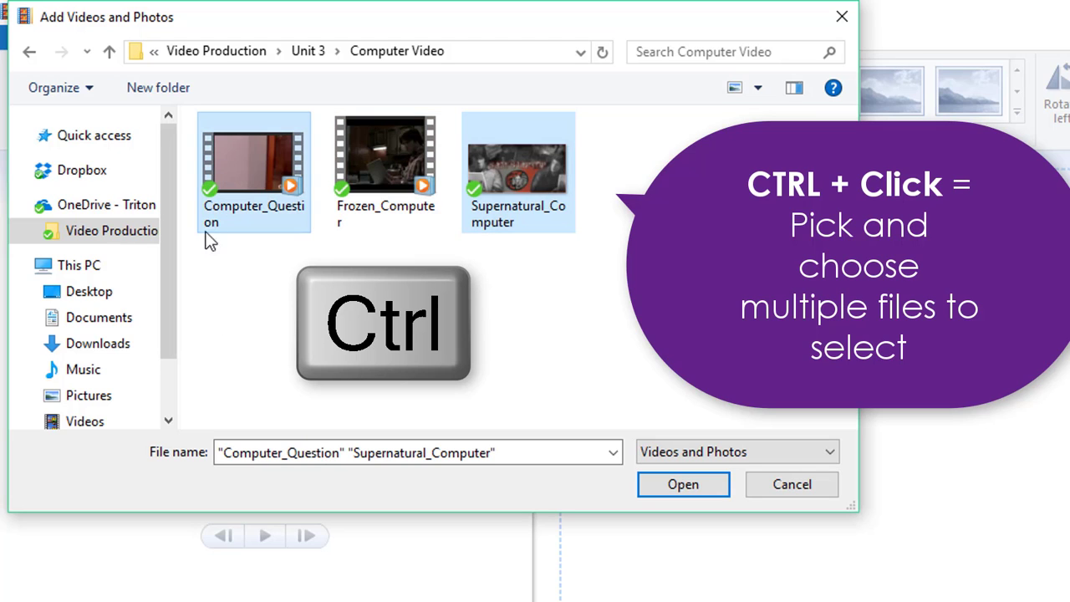
pyautogui.keyDown('ctrl'); pyautogui.click(394, 173); pyautogui.keyUp('ctrl')
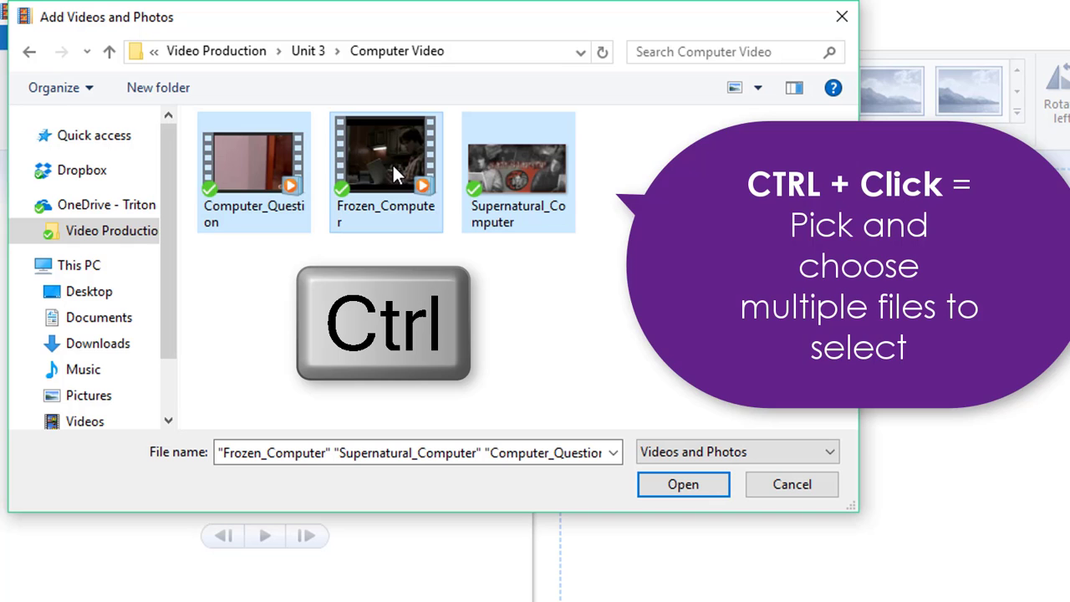
pyautogui.click(690, 485)
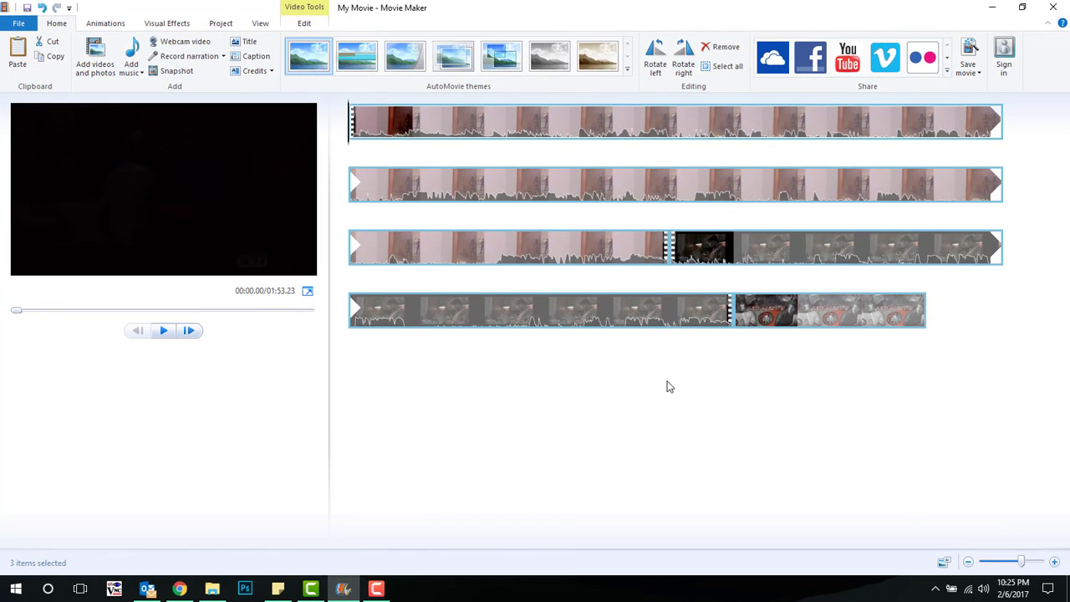
# Select the Computer_Question clip on the timeline and move the playhead to the start of the movie
pyautogui.click(593, 246)
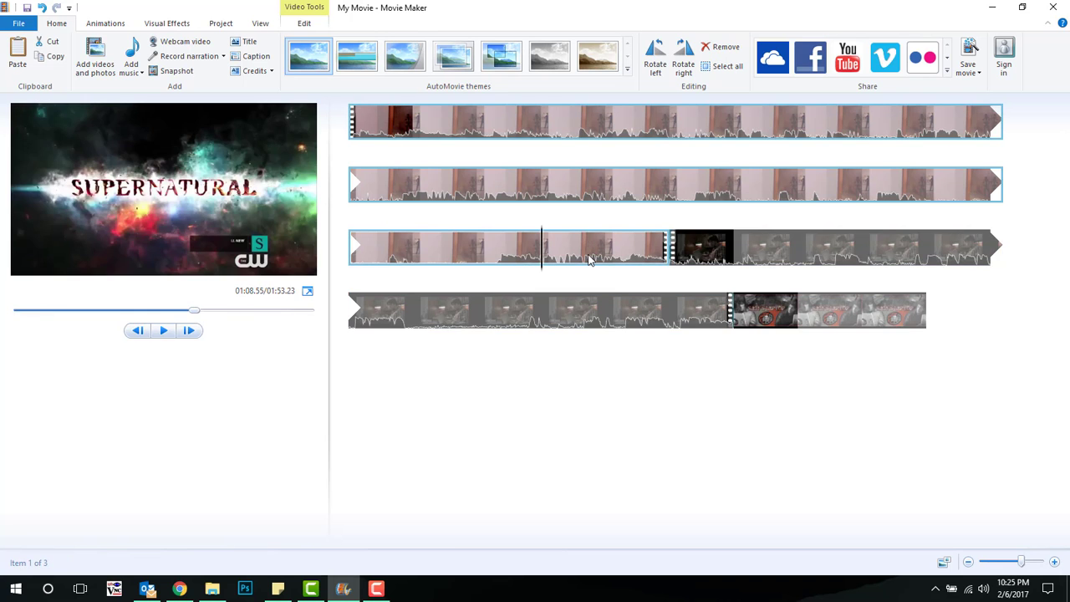
pyautogui.click(349, 129)
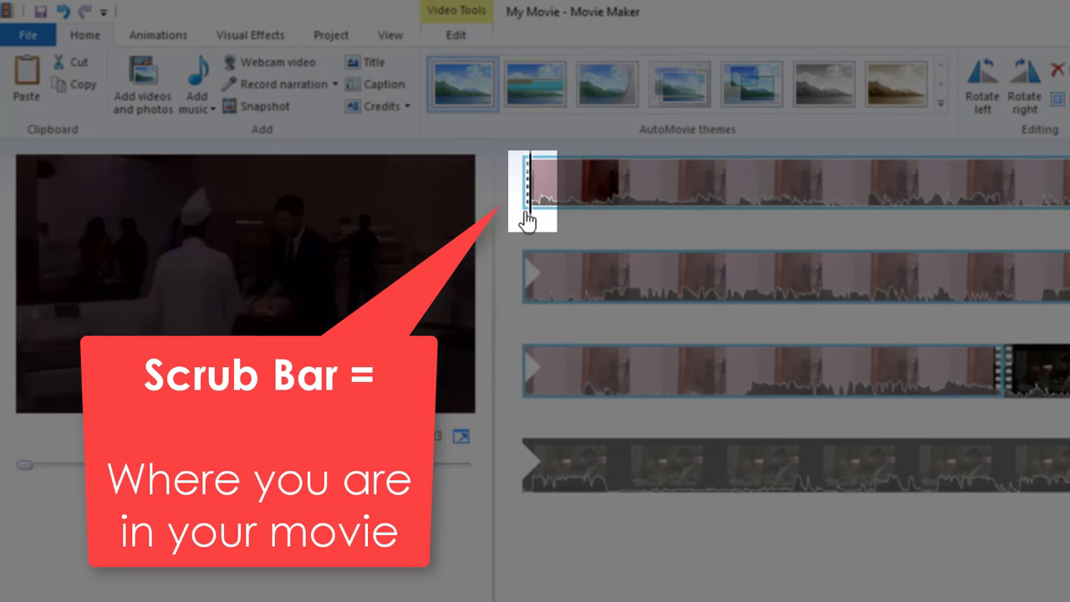
# Preview the beginning of the Computer_Question clip by scrubbing along the timeline and starting and pausing playback
pyautogui.moveTo(523, 219); pyautogui.dragTo(578, 197)
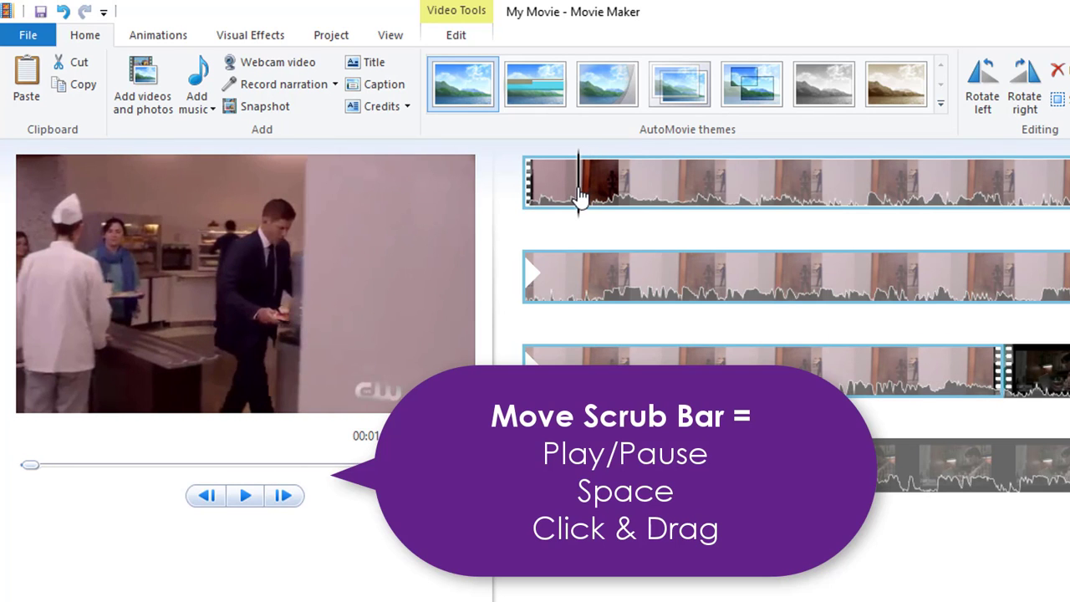
pyautogui.click(244, 496)
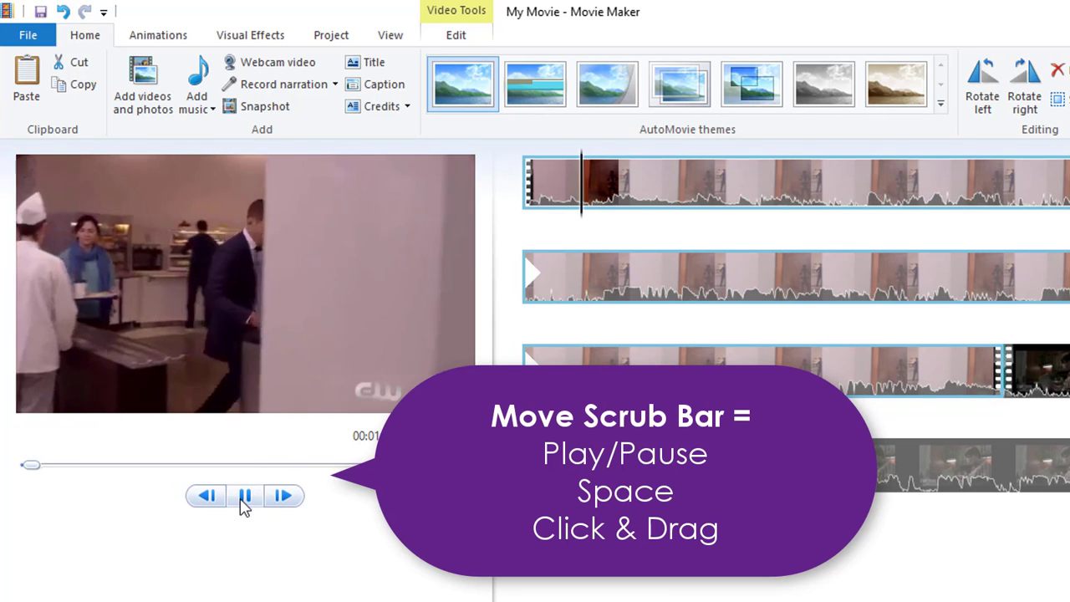
pyautogui.click(242, 498)
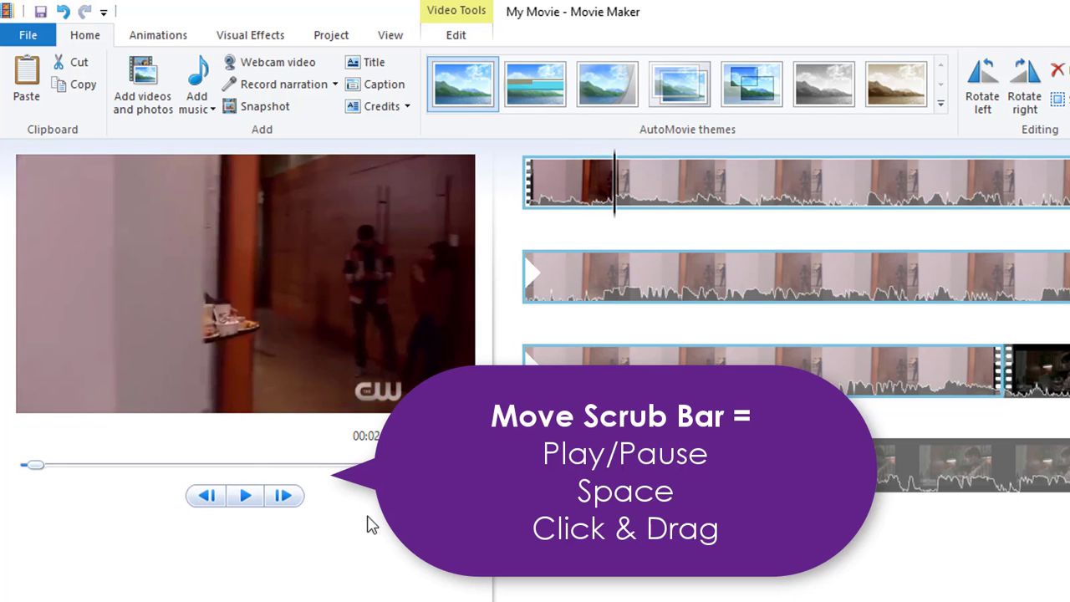
pyautogui.press('space')
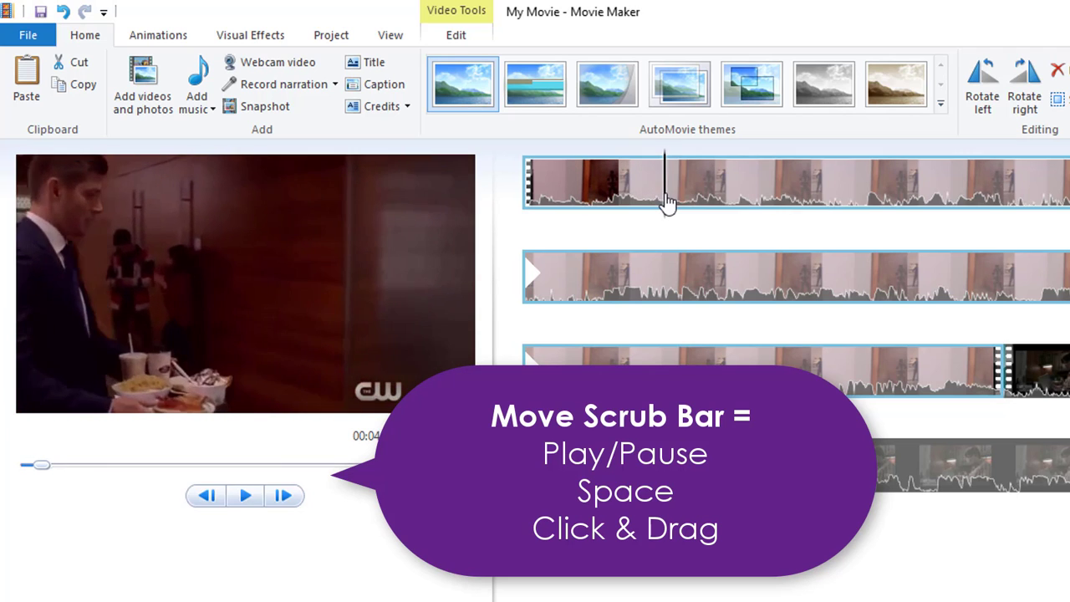
pyautogui.moveTo(669, 206); pyautogui.dragTo(734, 189)
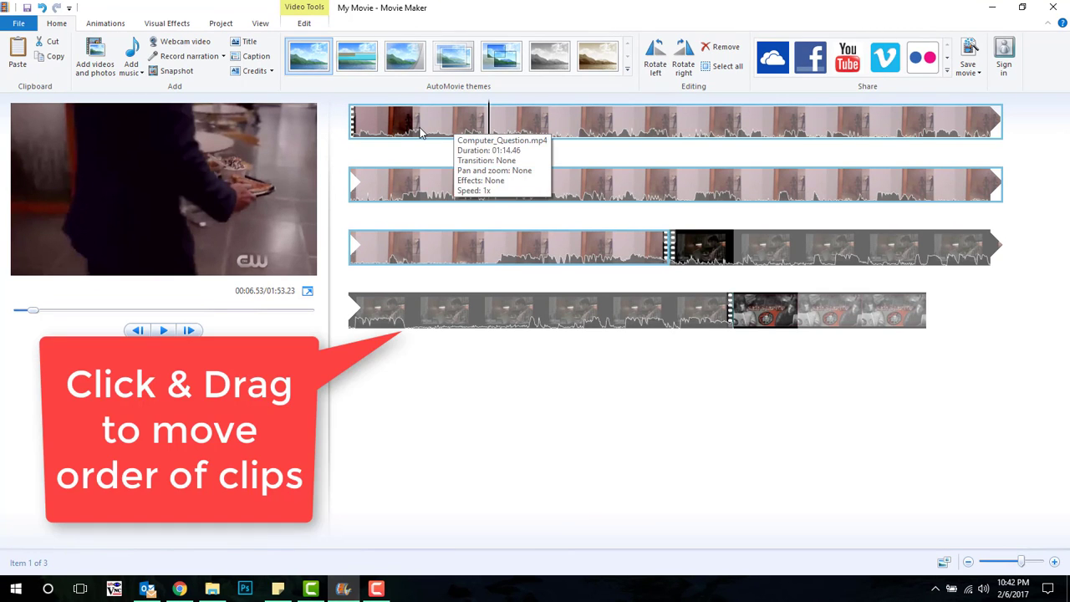
# Move the Supernatural_Computer image to the start of the timeline, ahead of the Computer_Question clip
pyautogui.moveTo(420, 131); pyautogui.dragTo(546, 275)
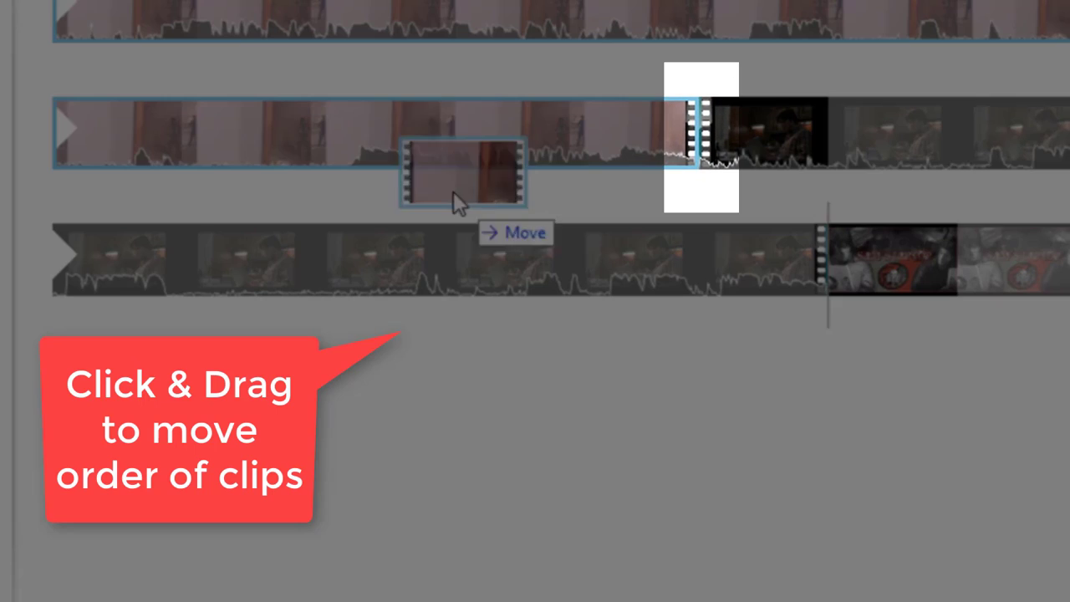
pyautogui.moveTo(453, 192)
pyautogui.mouseDown()
pyautogui.moveTo(427, 170)
pyautogui.moveTo(476, 250)
pyautogui.mouseUp()
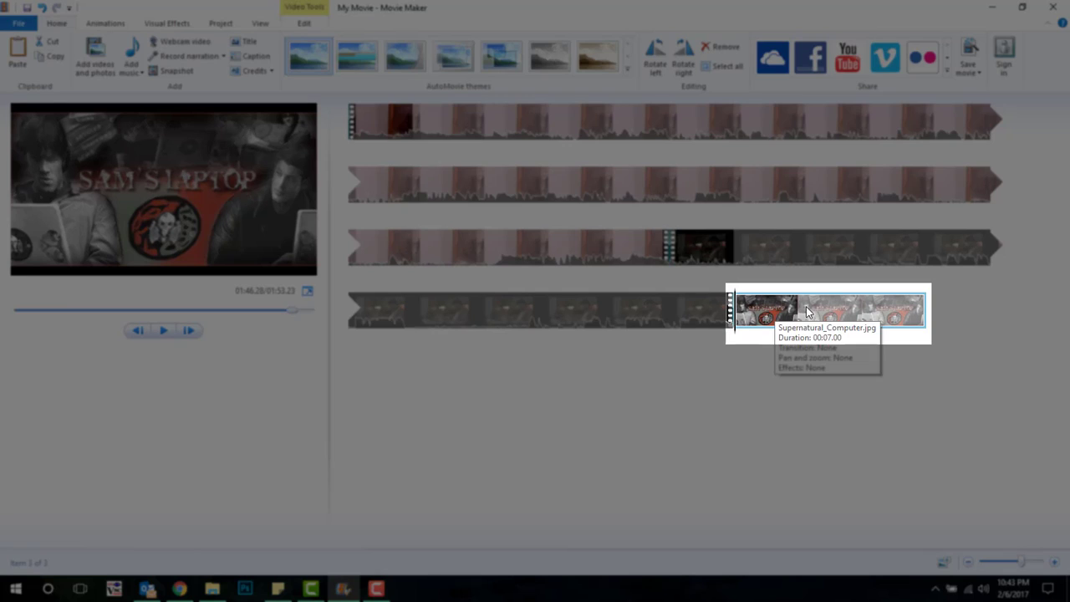
pyautogui.click(799, 316)
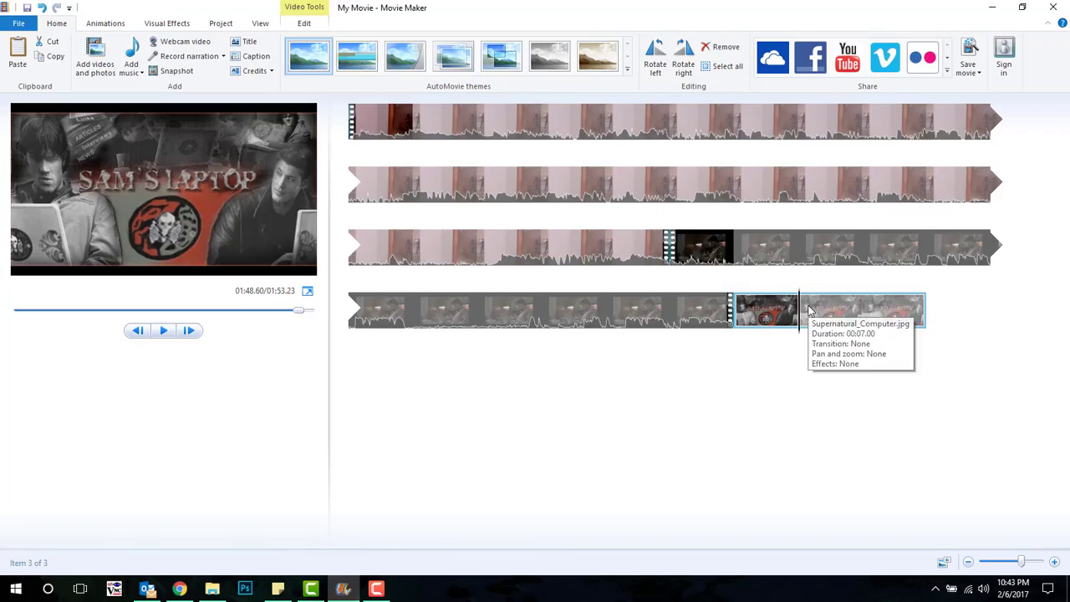
pyautogui.moveTo(799, 316); pyautogui.dragTo(386, 180)
pyautogui.moveTo(555, 251); pyautogui.dragTo(555, 250)
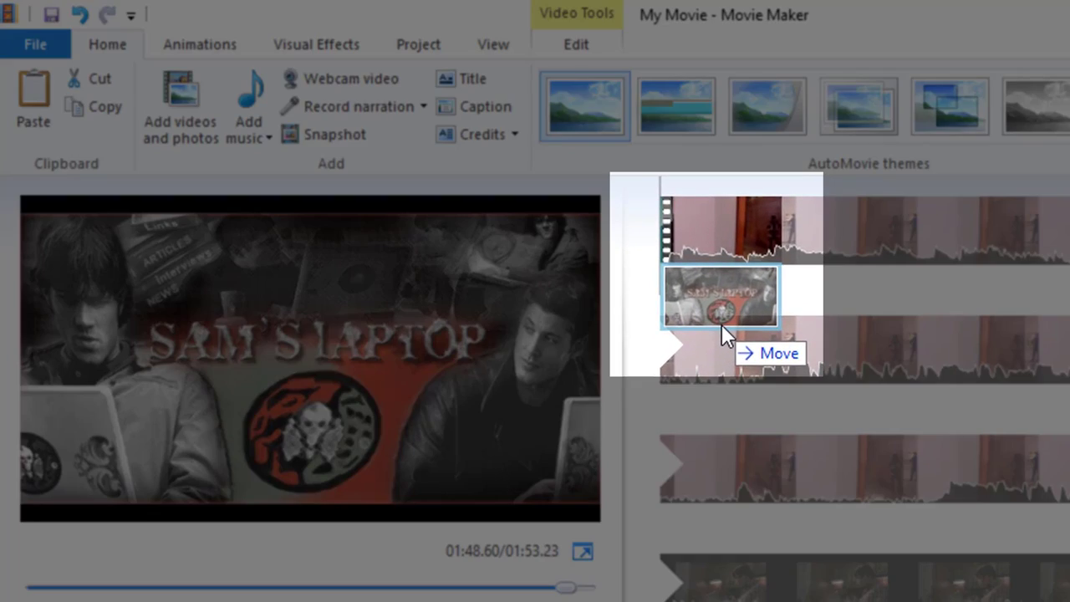
pyautogui.moveTo(721, 325); pyautogui.dragTo(703, 311)
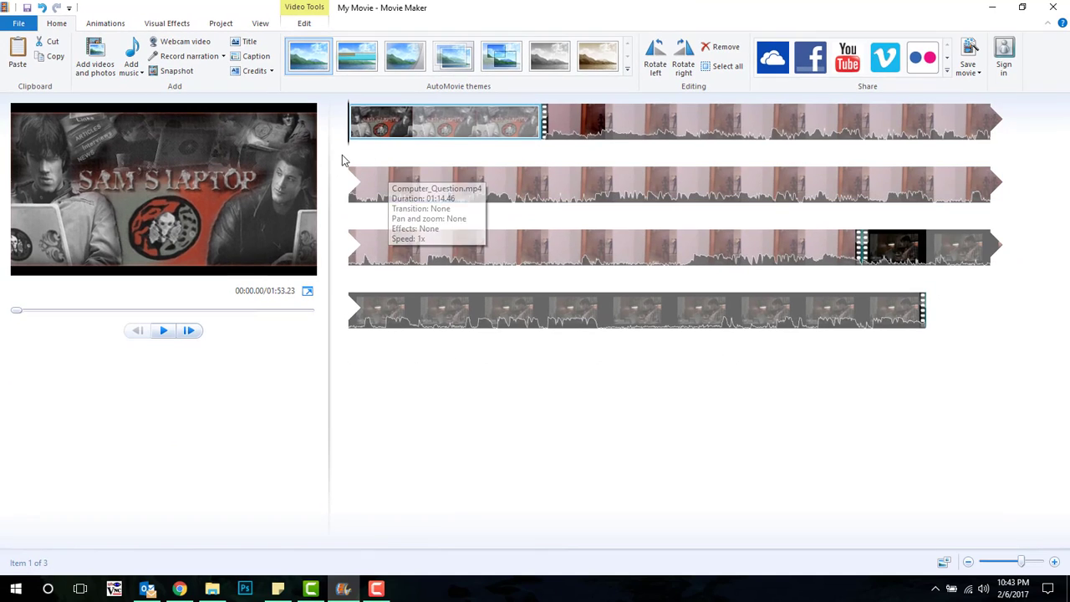
# Scrub through the reordered movie from the opening image to the end of the last clip
pyautogui.moveTo(351, 147); pyautogui.dragTo(541, 148)
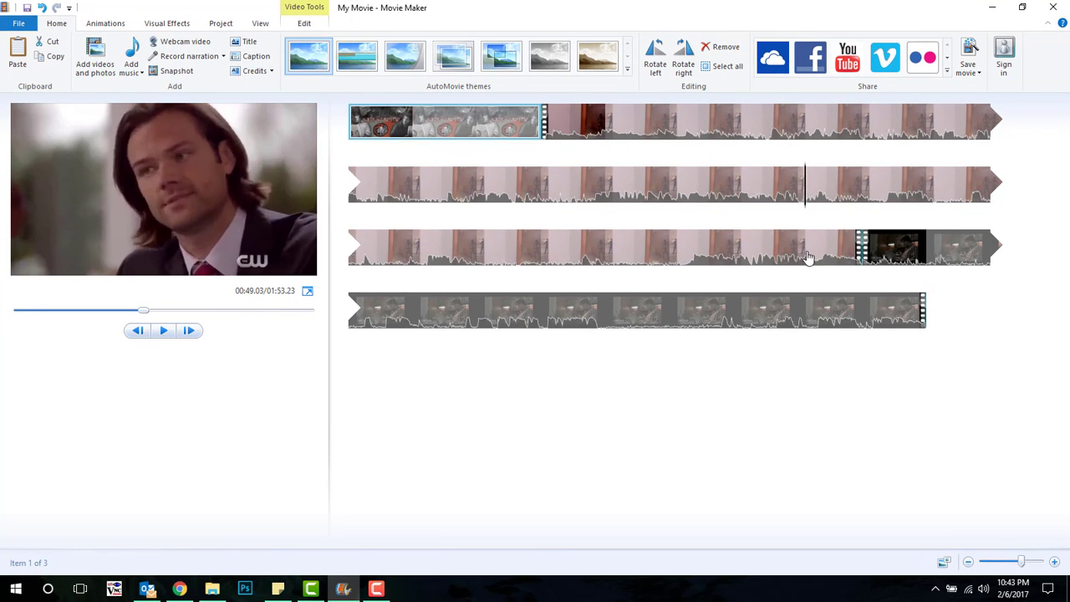
pyautogui.click(828, 255)
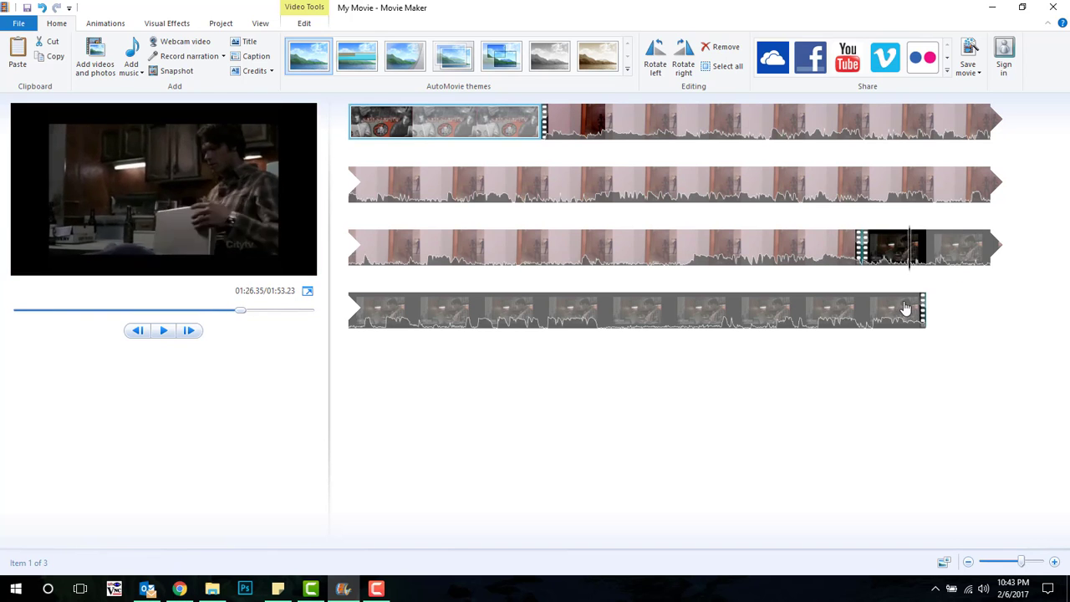
pyautogui.click(767, 335)
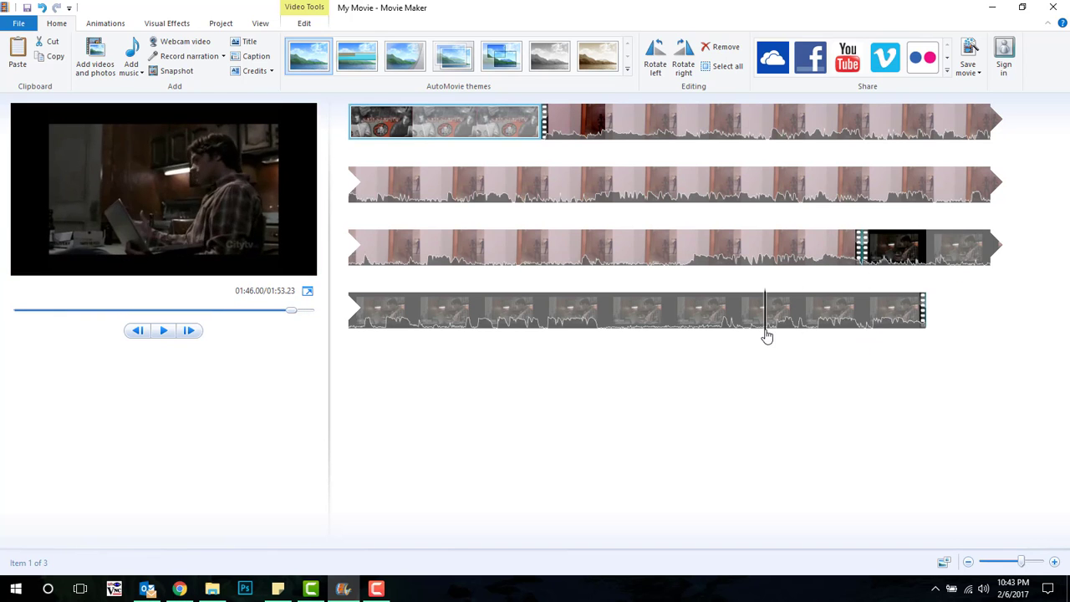
pyautogui.click(936, 340)
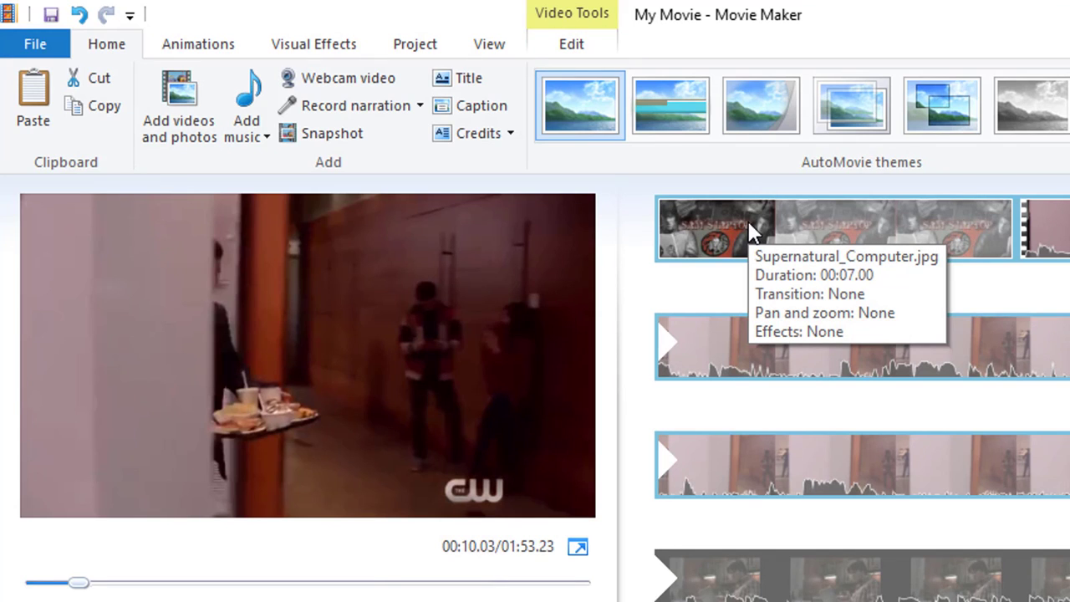
# Select the Supernatural_Computer image on the timeline and set its display duration to 5.00 seconds
pyautogui.click(749, 224)
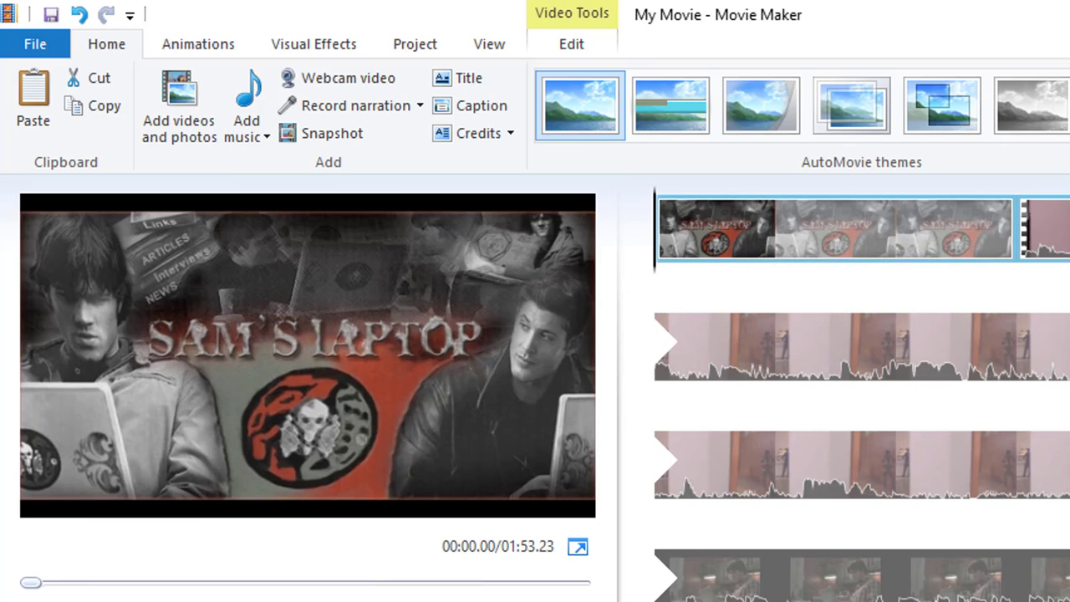
pyautogui.click(1044, 228)
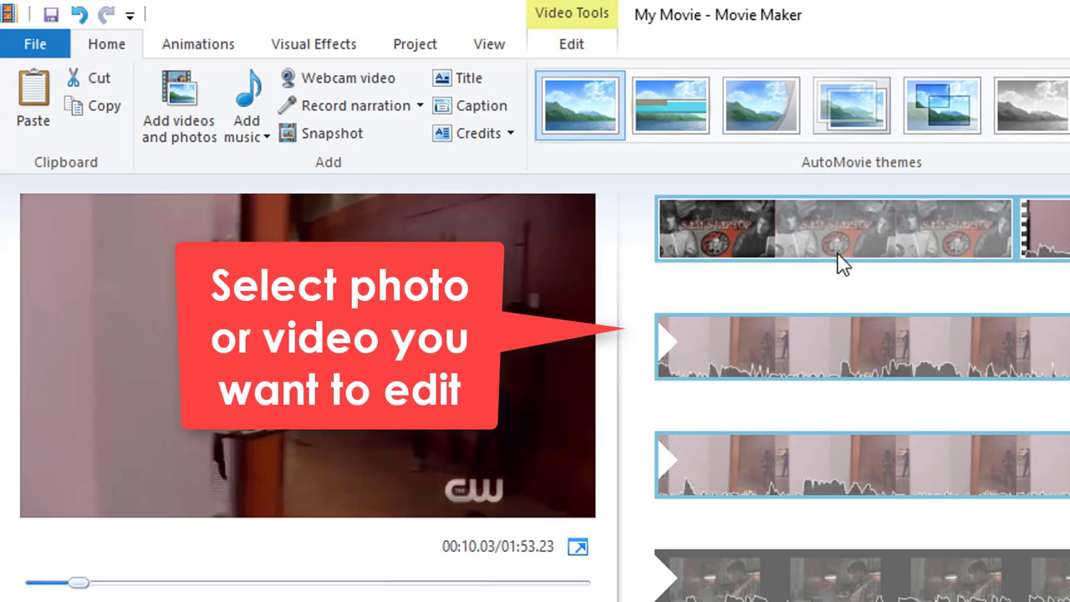
pyautogui.click(818, 231)
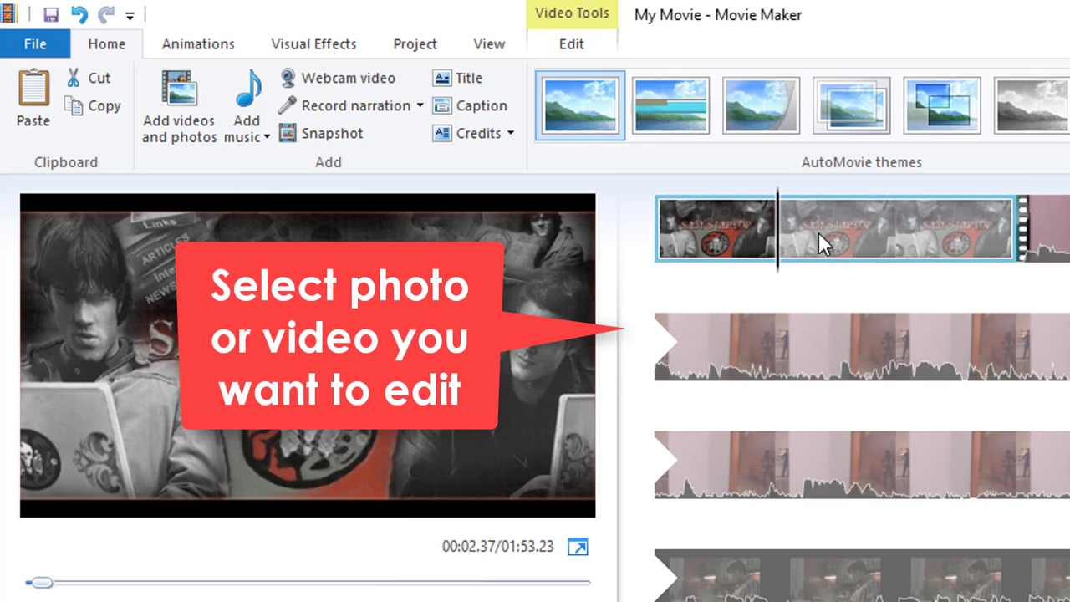
pyautogui.click(572, 48)
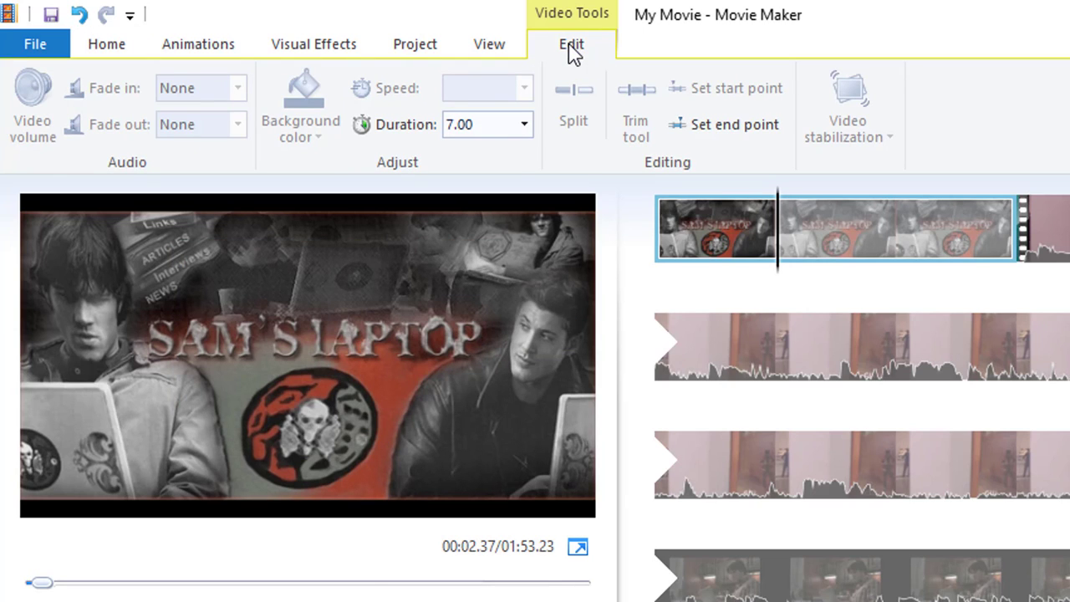
pyautogui.moveTo(769, 249)
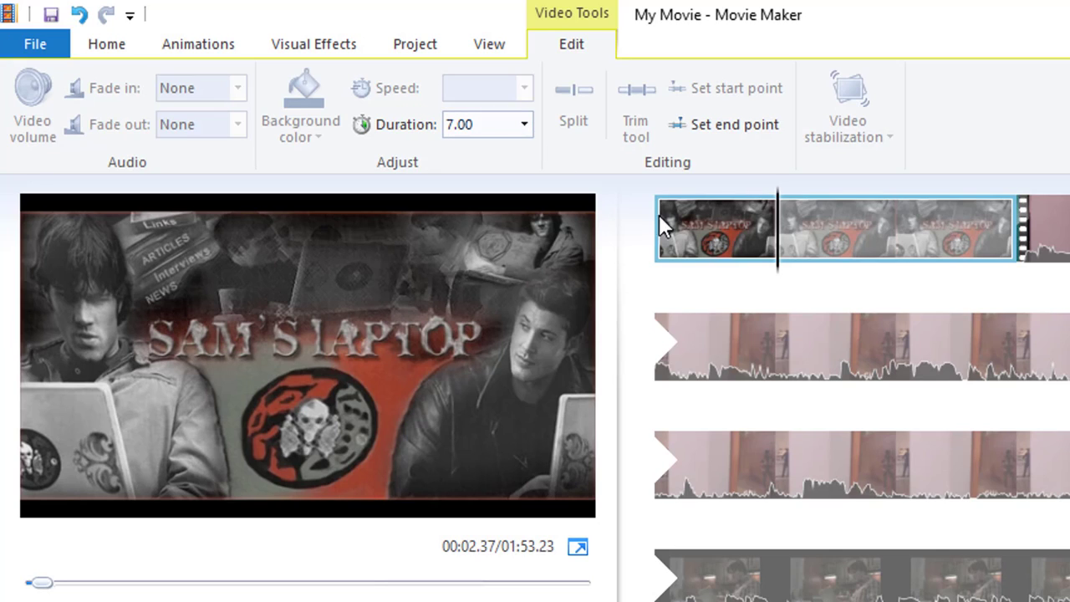
pyautogui.click(522, 126)
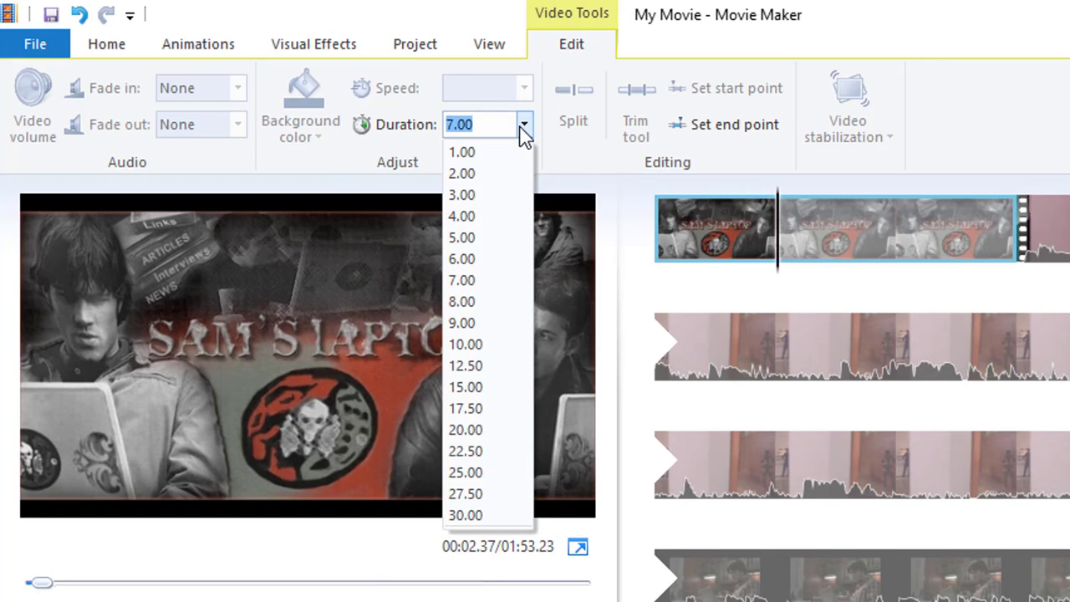
pyautogui.click(499, 238)
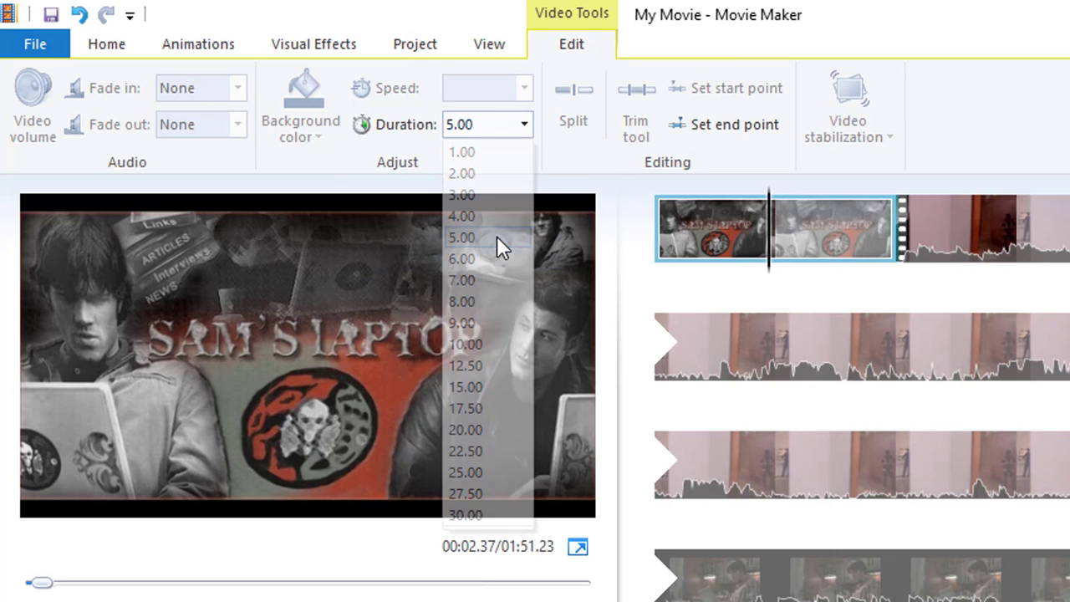
# Set the Supernatural_Computer image's duration to a custom value of 3.50 seconds
pyautogui.click(524, 125)
pyautogui.click(489, 127)
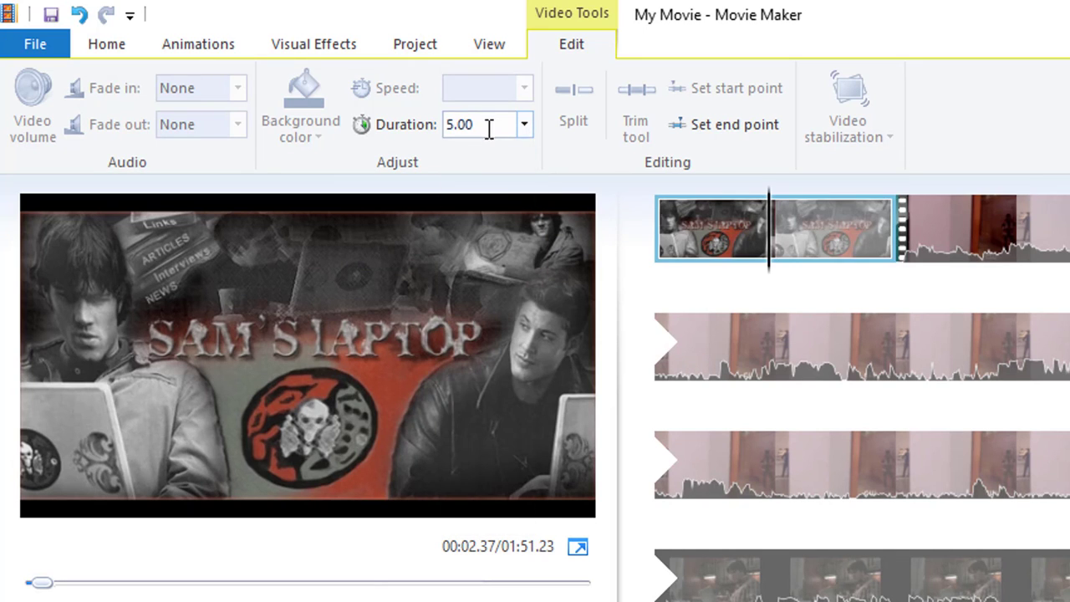
pyautogui.click(446, 125)
pyautogui.moveTo(491, 124); pyautogui.dragTo(429, 124)
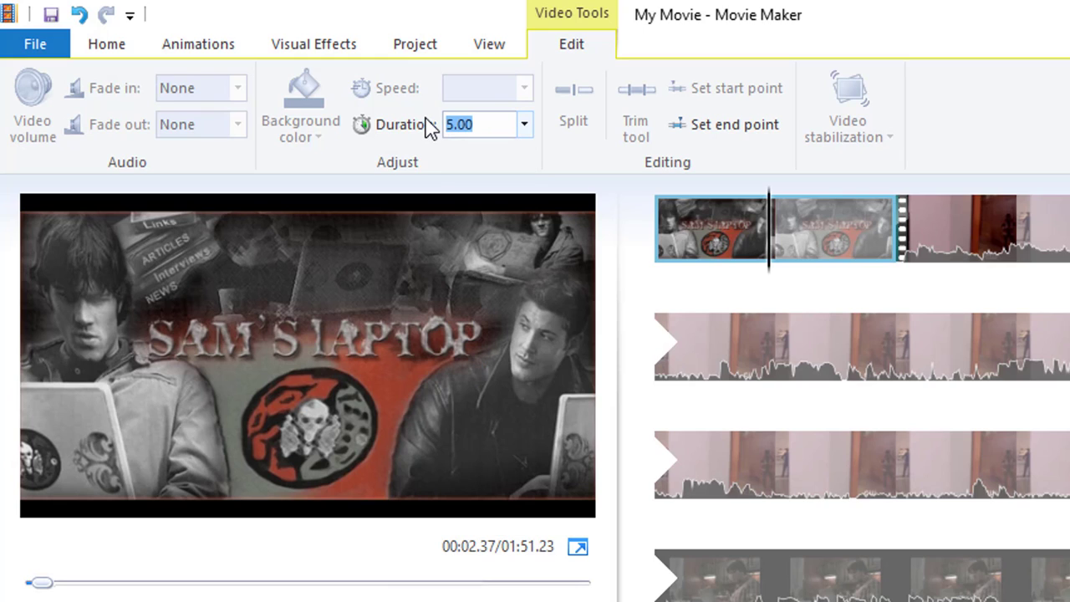
pyautogui.write('3.50')
pyautogui.press('Return')
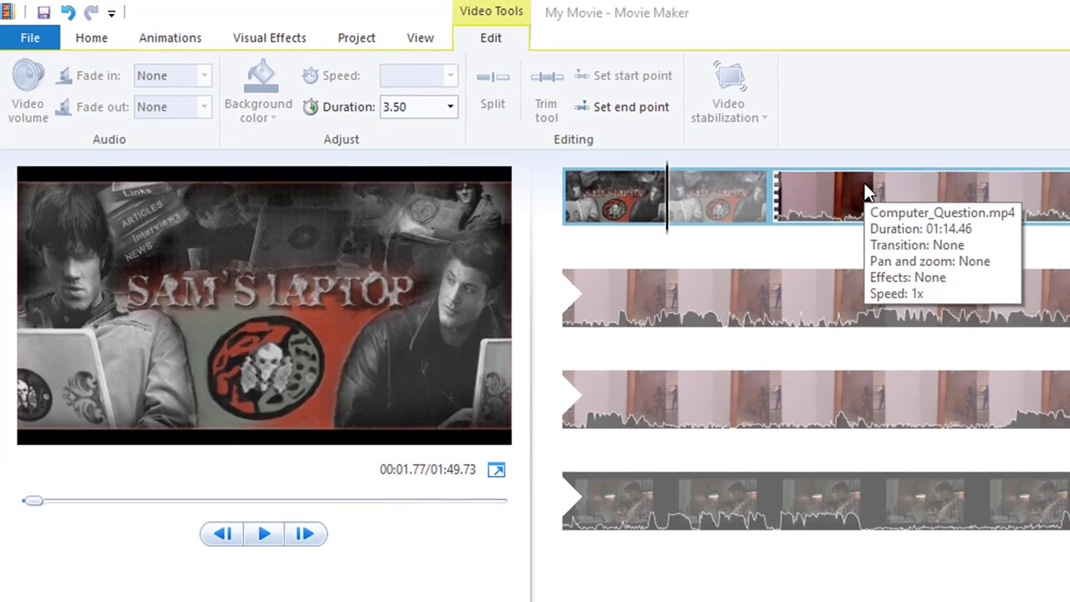
# Select the Computer_Question clip and examine its video volume control
pyautogui.click(902, 189)
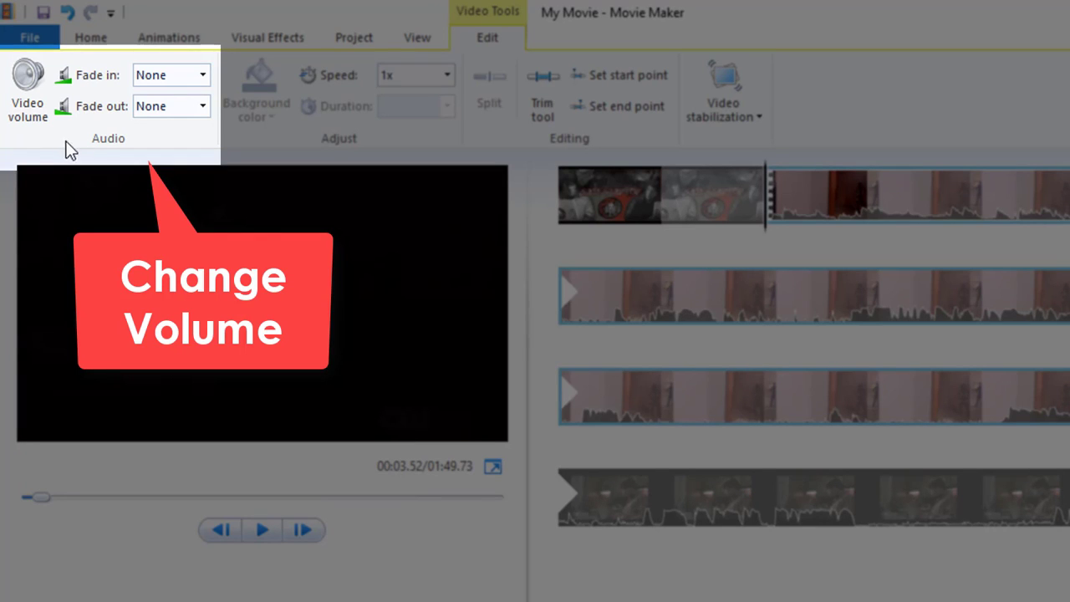
pyautogui.click(32, 116)
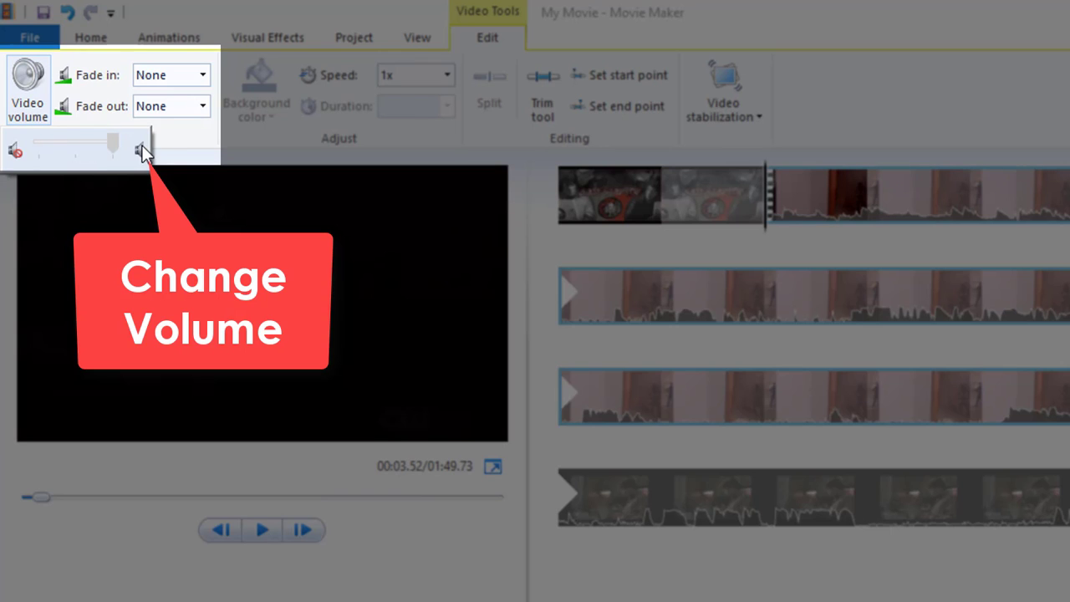
pyautogui.moveTo(112, 143); pyautogui.dragTo(6, 152)
pyautogui.click(192, 120)
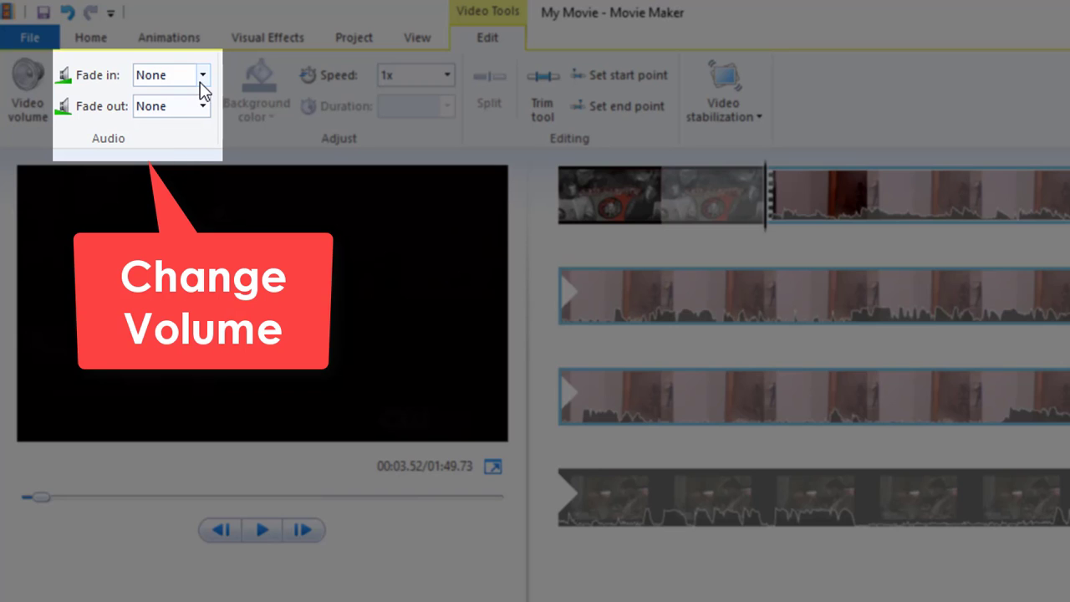
# Examine the audio fade-in, fade-out and playback speed choices available for the Computer_Question clip
pyautogui.click(200, 82)
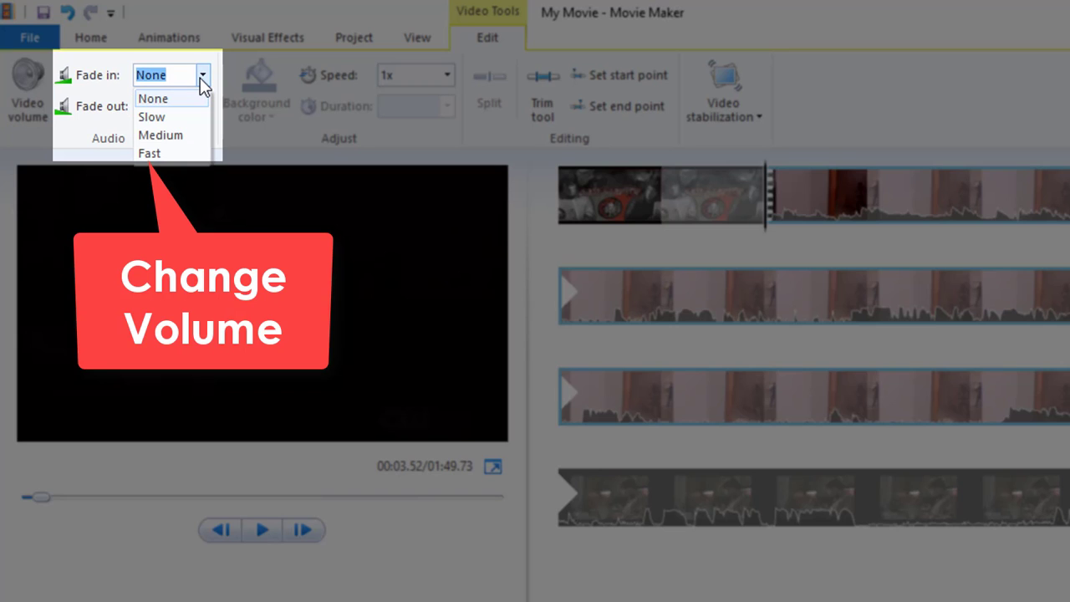
pyautogui.click(200, 78)
pyautogui.click(201, 106)
pyautogui.click(202, 107)
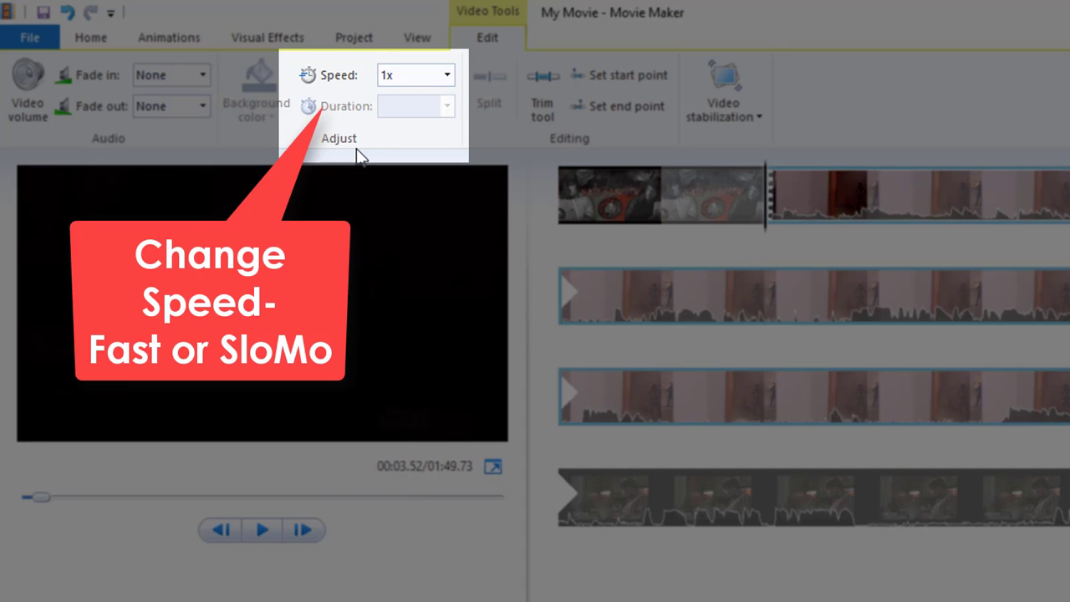
pyautogui.click(447, 74)
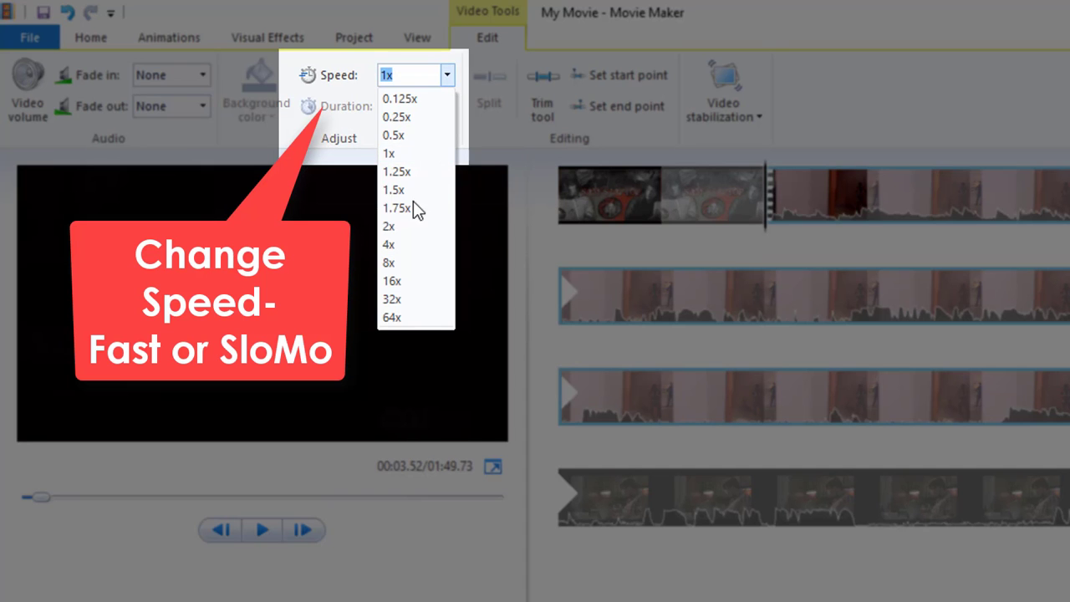
pyautogui.click(447, 75)
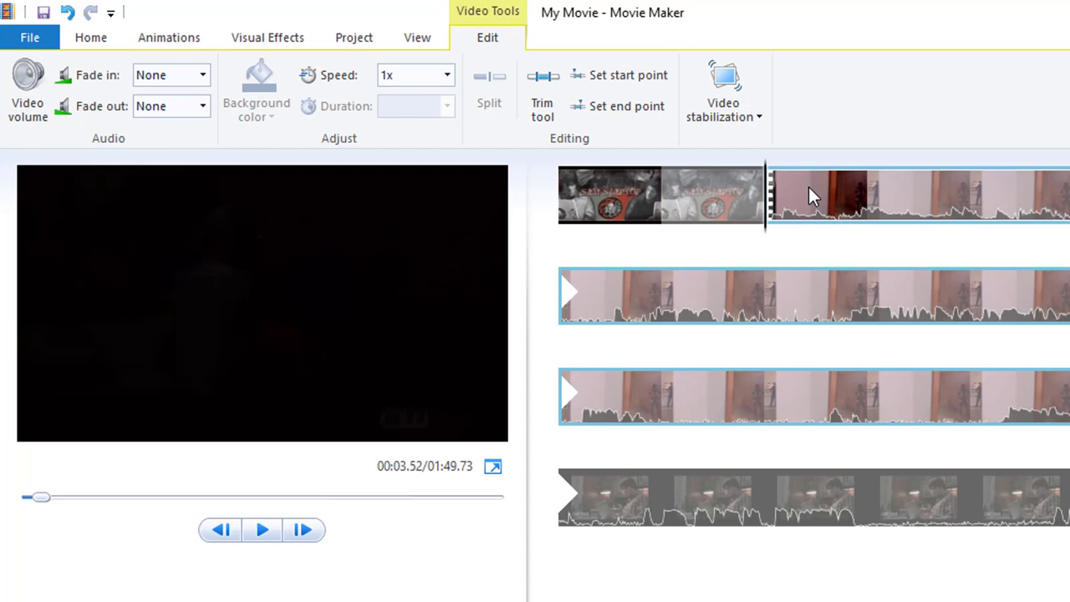
# Start trimming the Computer_Question clip with the Trim tool and set its start point to 0.51 s
pyautogui.click(543, 108)
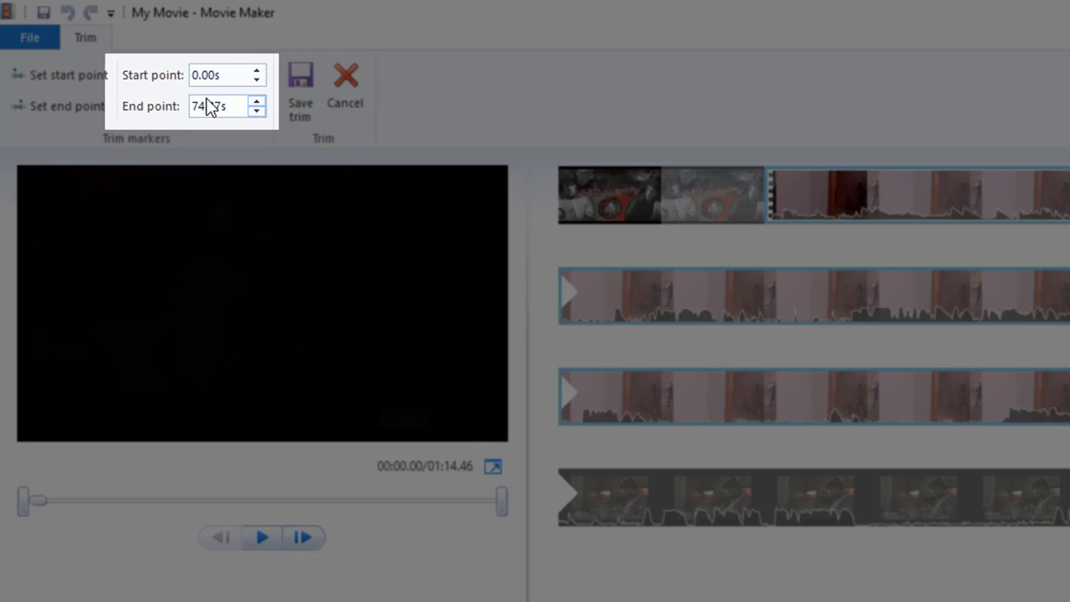
pyautogui.click(256, 72)
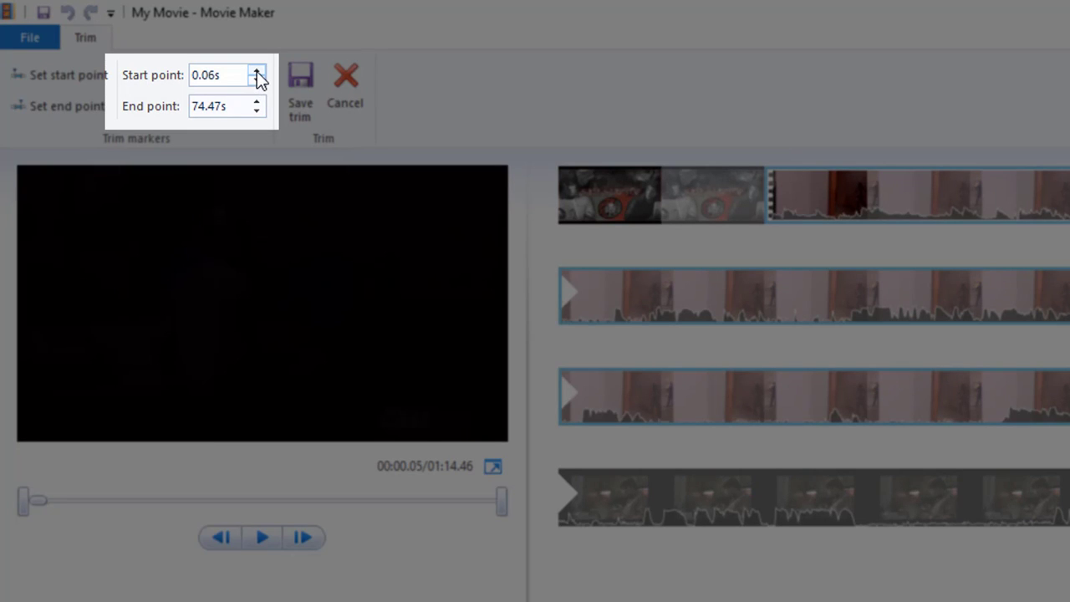
pyautogui.click(257, 72)
pyautogui.click(257, 72)
pyautogui.click(257, 72)
pyautogui.click(257, 72)
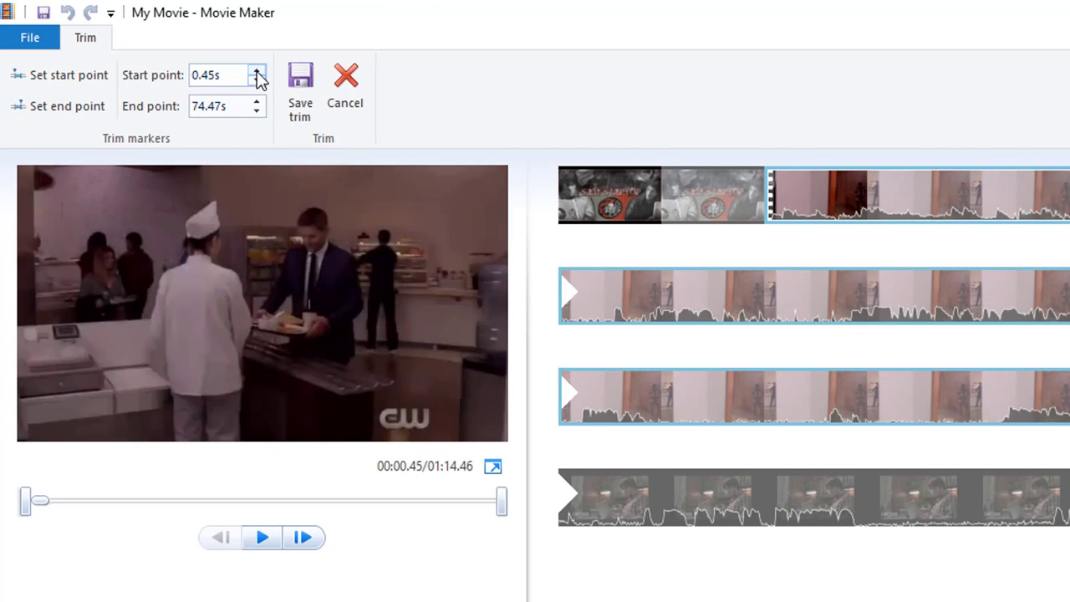
pyautogui.click(256, 72)
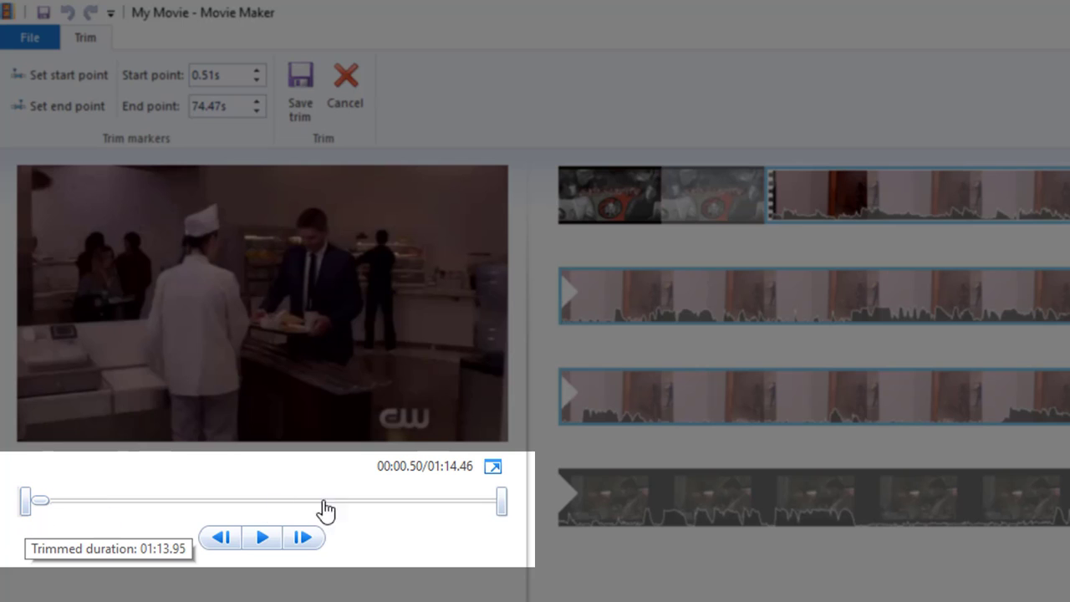
# Set the Computer_Question clip's trim markers to start at 14.07 s and end at 66.45 s, and preview the trimmed range
pyautogui.moveTo(25, 517); pyautogui.dragTo(66, 510)
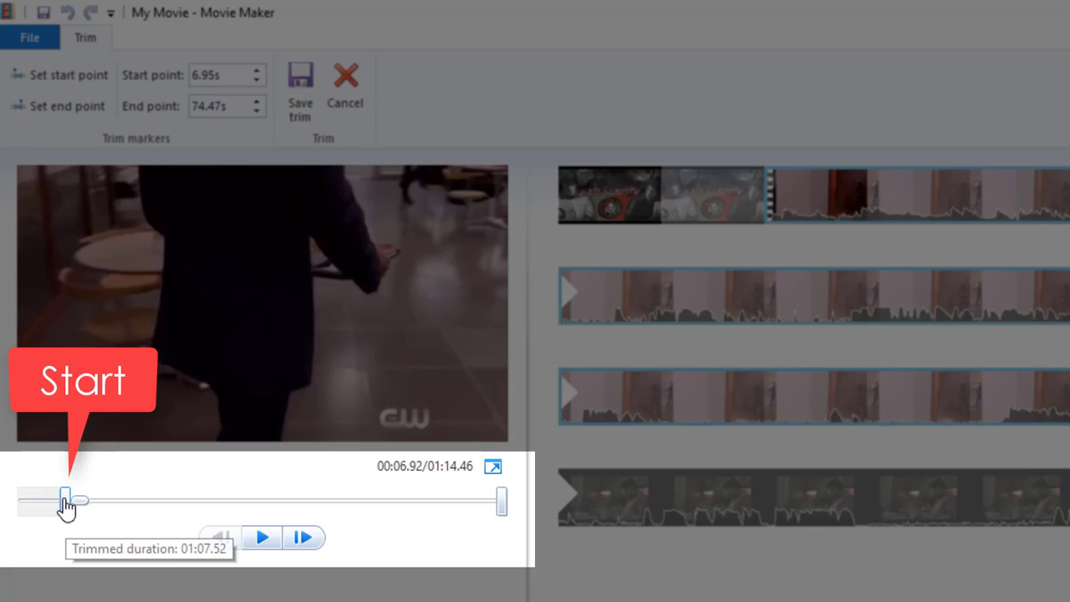
pyautogui.moveTo(501, 501); pyautogui.dragTo(482, 508)
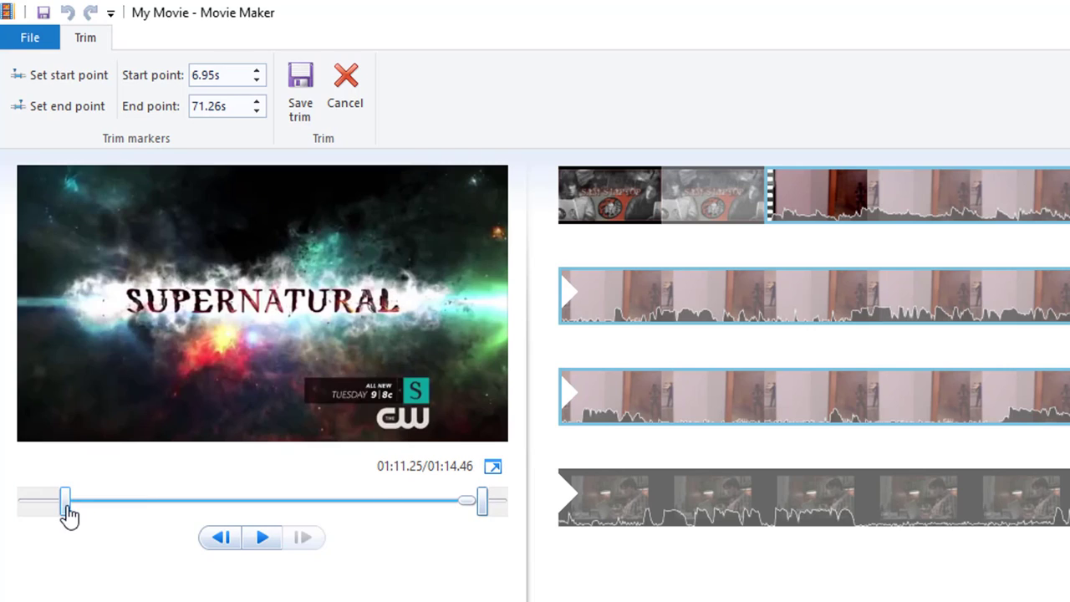
pyautogui.moveTo(64, 512); pyautogui.dragTo(113, 507)
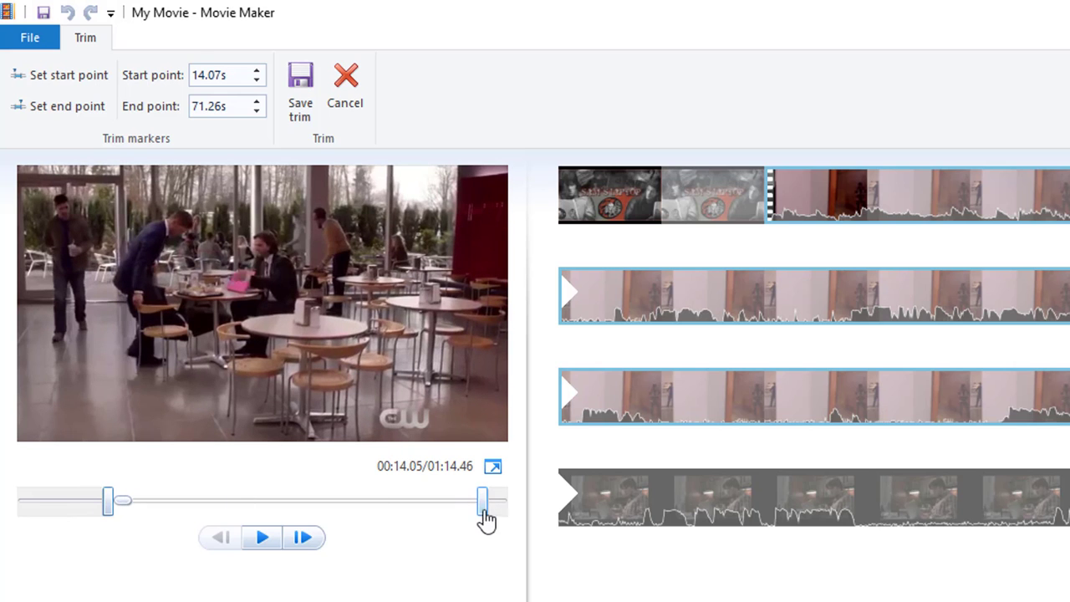
pyautogui.moveTo(485, 514)
pyautogui.mouseDown()
pyautogui.moveTo(503, 518)
pyautogui.moveTo(452, 520)
pyautogui.moveTo(423, 509)
pyautogui.moveTo(118, 515)
pyautogui.moveTo(284, 492)
pyautogui.moveTo(428, 504)
pyautogui.moveTo(330, 525)
pyautogui.moveTo(108, 527)
pyautogui.mouseUp()
pyautogui.click(259, 540)
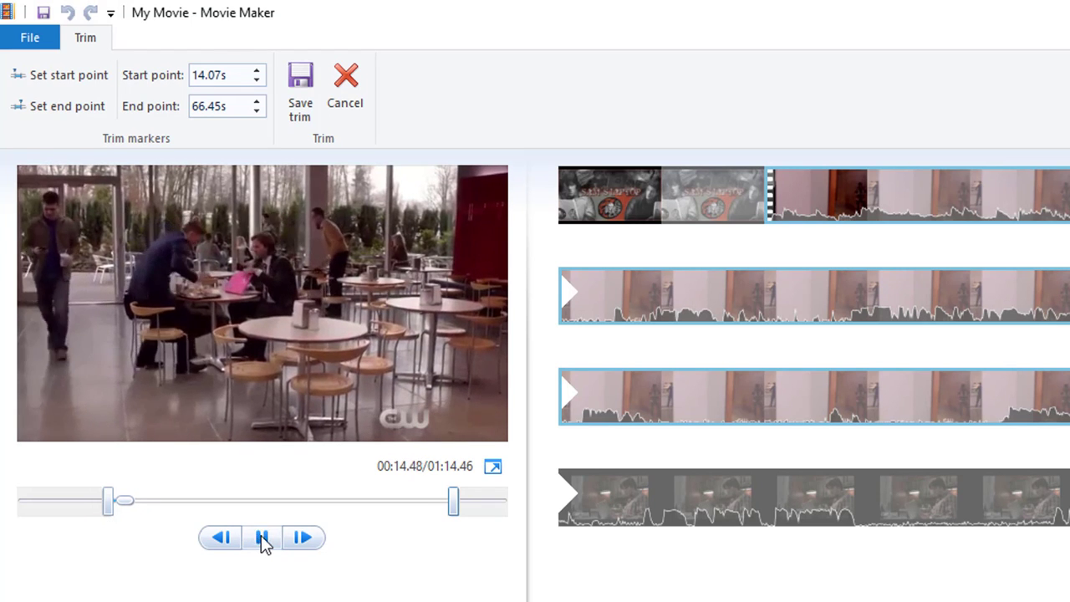
# Adjust the trim's start point to 12.45 s and save the trim
pyautogui.moveTo(106, 507); pyautogui.dragTo(100, 514)
pyautogui.click(256, 70)
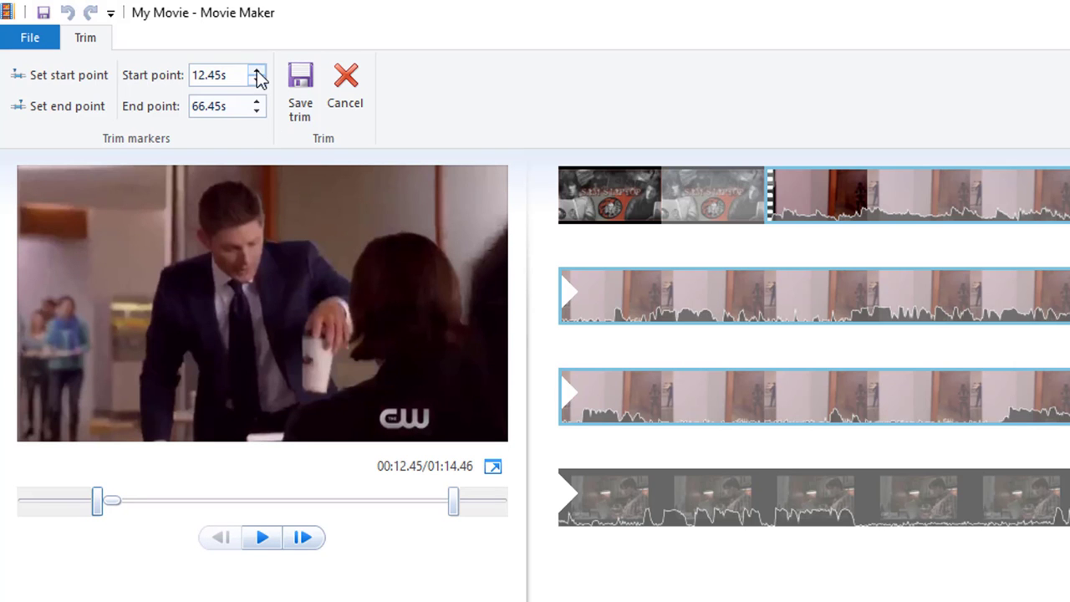
pyautogui.click(256, 80)
pyautogui.click(259, 71)
pyautogui.click(257, 81)
pyautogui.click(302, 113)
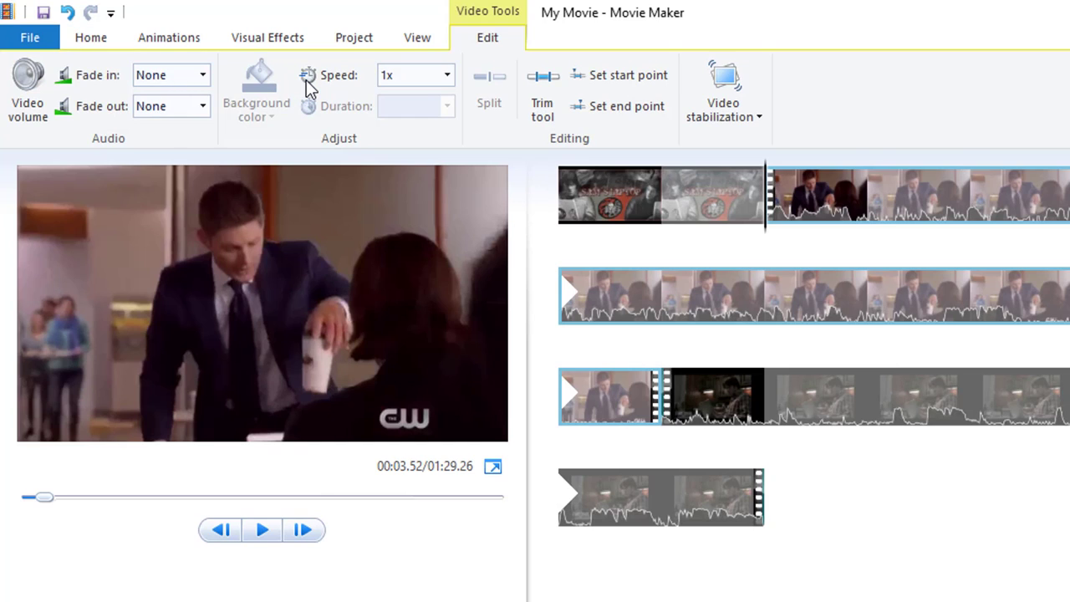
# Reopen the Computer_Question clip's trim, save it with a start point of 7.66 s, and undo that change
pyautogui.moveTo(764, 237); pyautogui.dragTo(665, 297)
pyautogui.moveTo(659, 380); pyautogui.dragTo(790, 216)
pyautogui.click(820, 192)
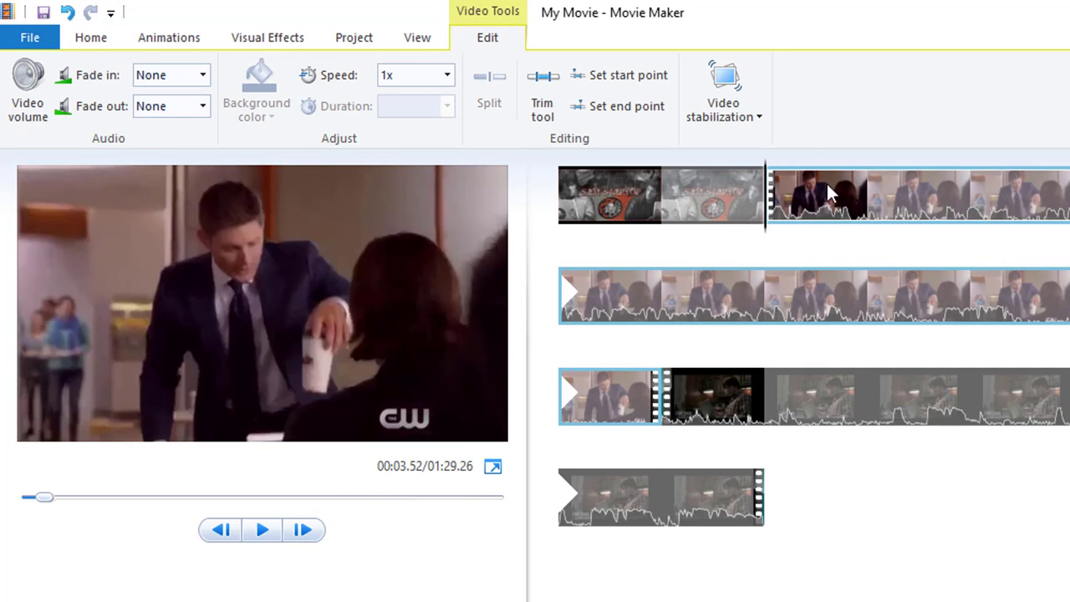
pyautogui.click(543, 105)
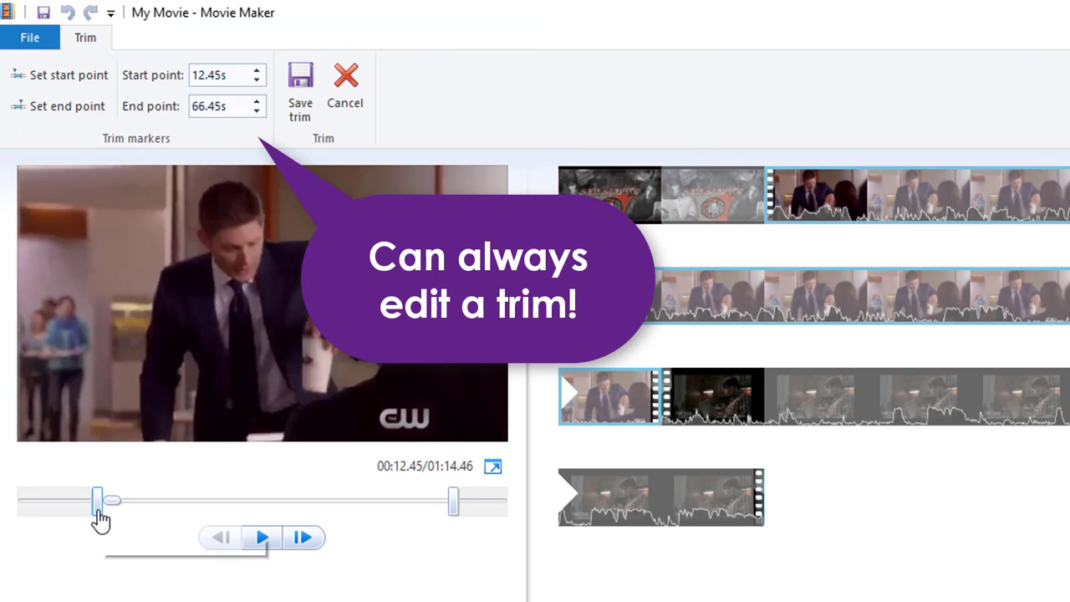
pyautogui.moveTo(97, 506); pyautogui.dragTo(69, 506)
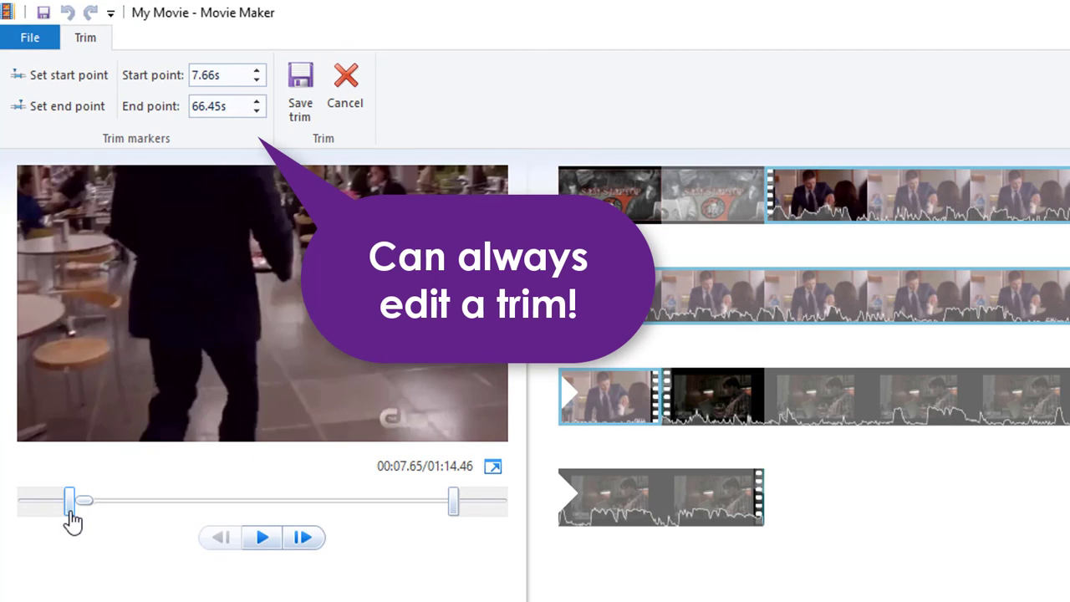
pyautogui.click(311, 89)
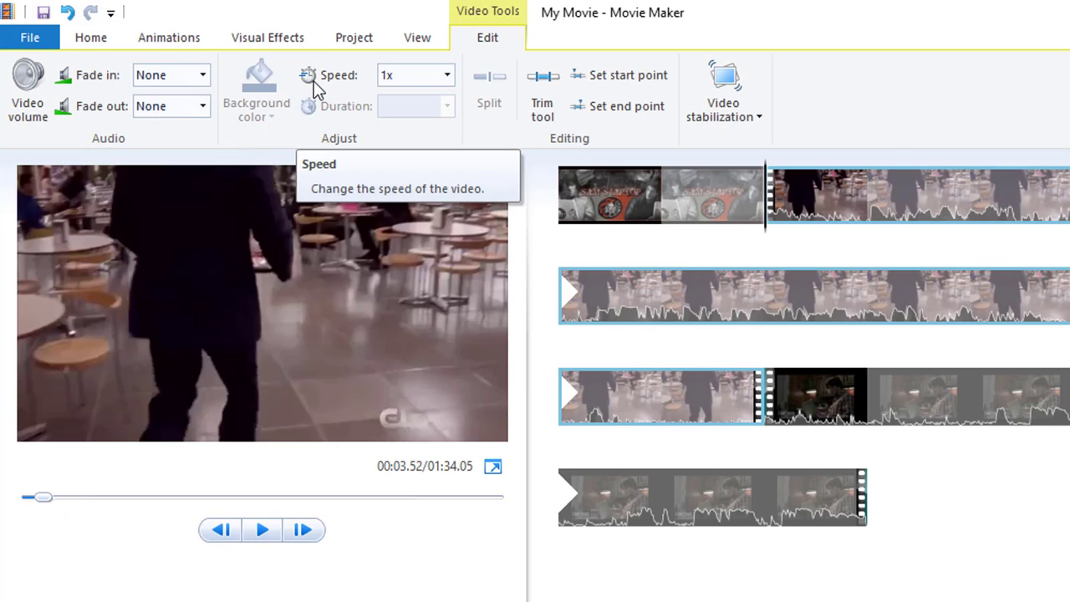
pyautogui.hotkey('ctrl', 'z')
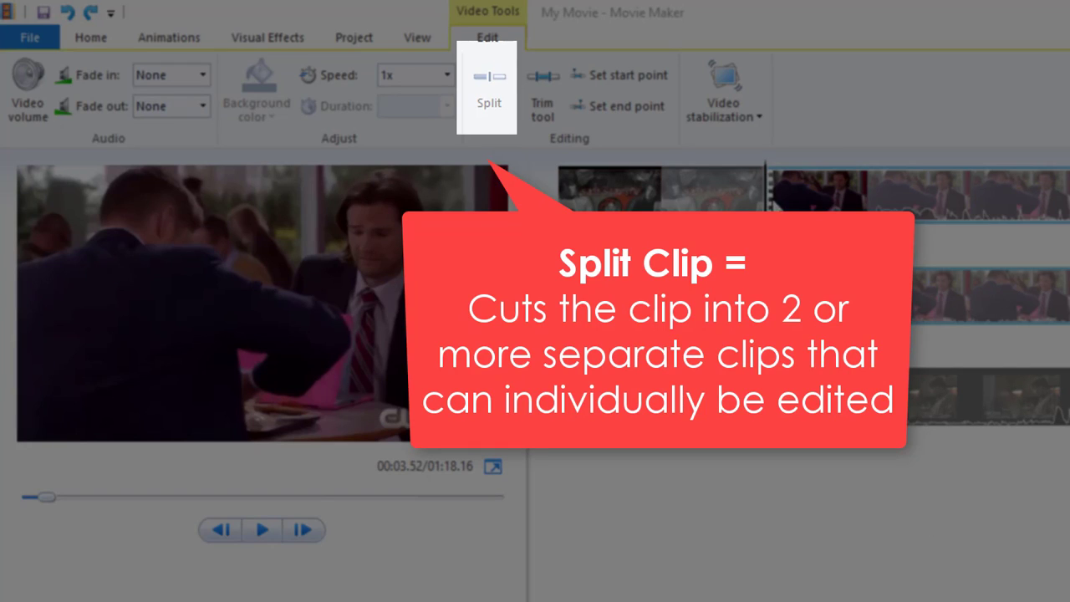
# Select the Frozen_Computer clip and play its last few seconds to look for a split point
pyautogui.rightClick(1055, 313)
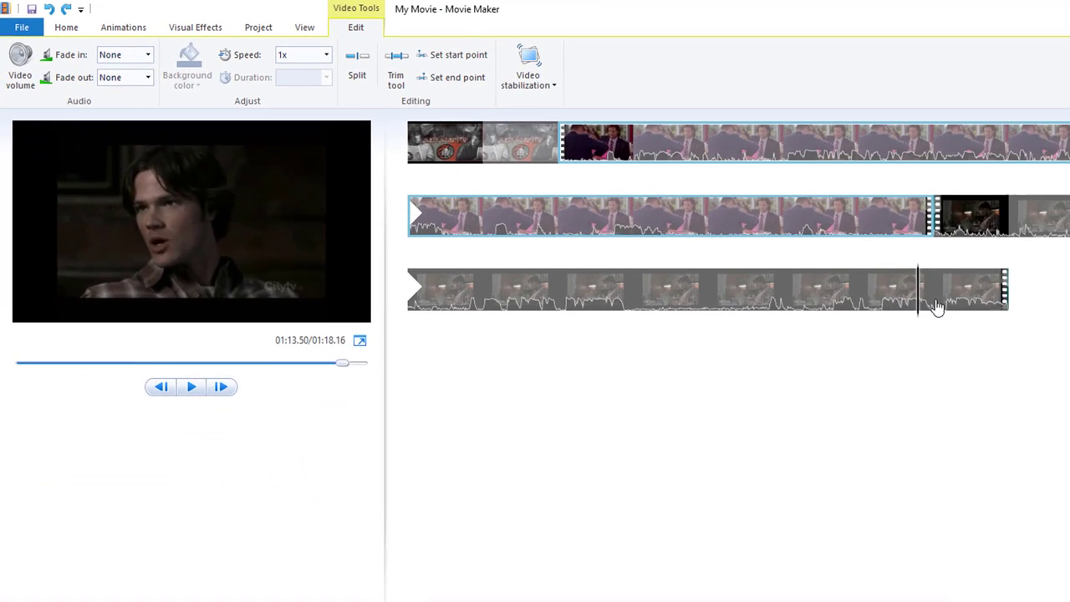
pyautogui.click(935, 306)
pyautogui.click(917, 299)
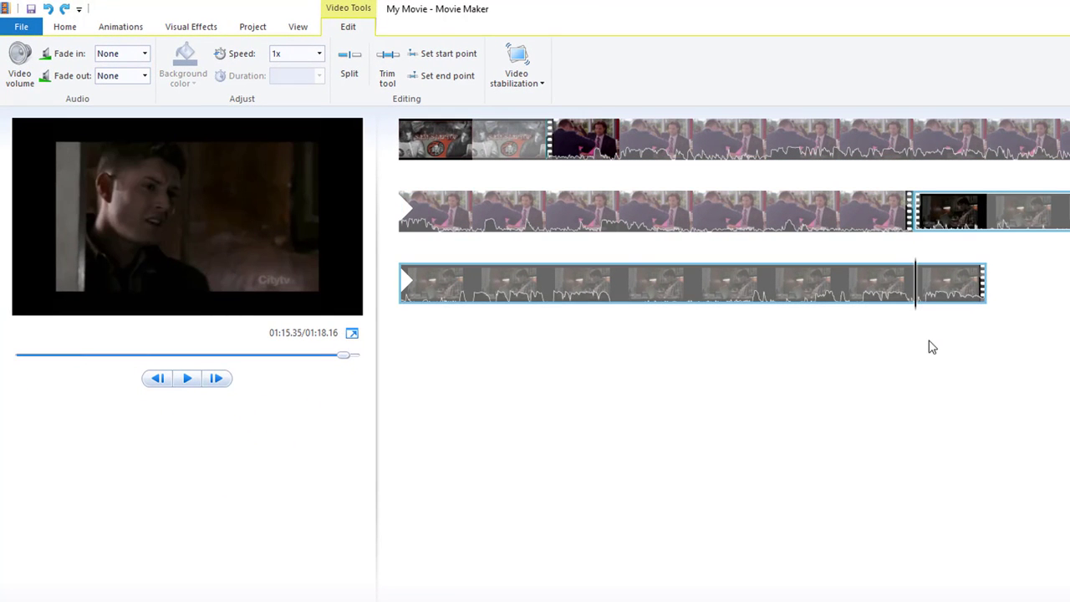
pyautogui.press('space')
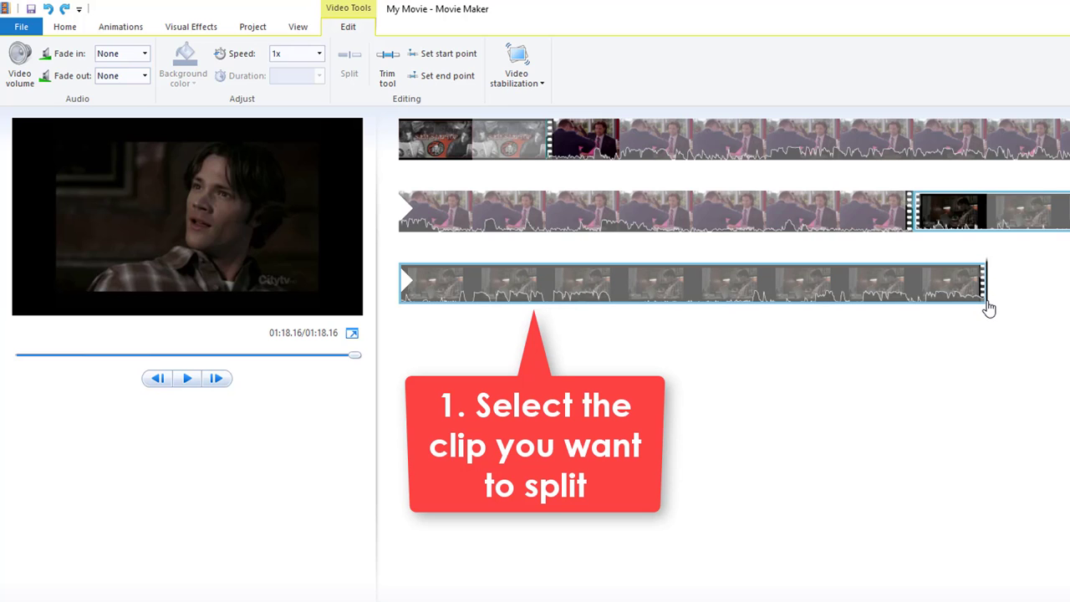
# Split the Frozen_Computer clip about one second before its end, at 01:17.12
pyautogui.moveTo(989, 307); pyautogui.dragTo(963, 310)
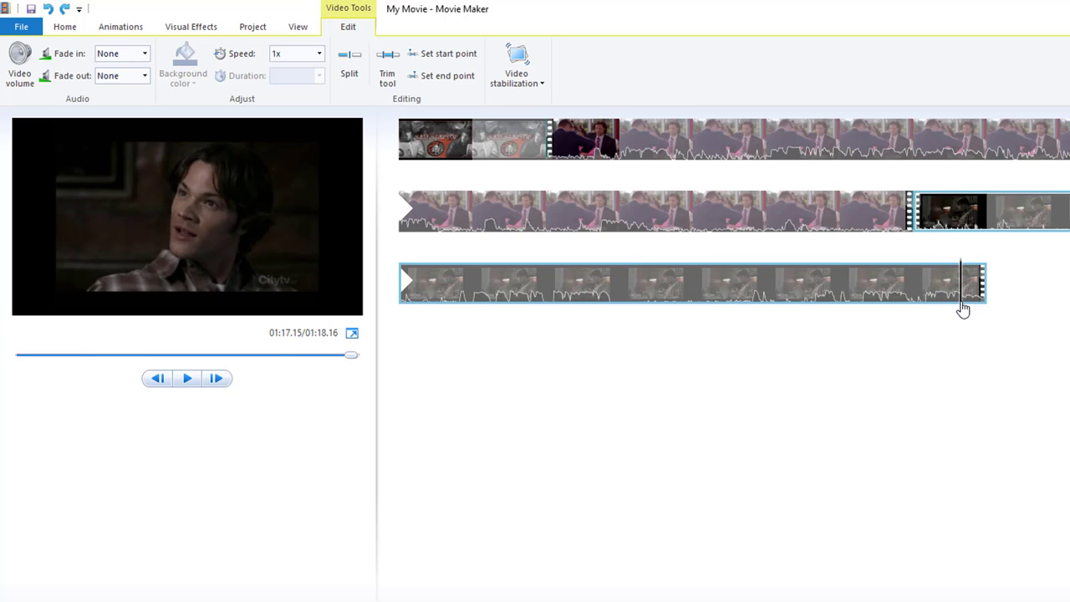
pyautogui.press('space')
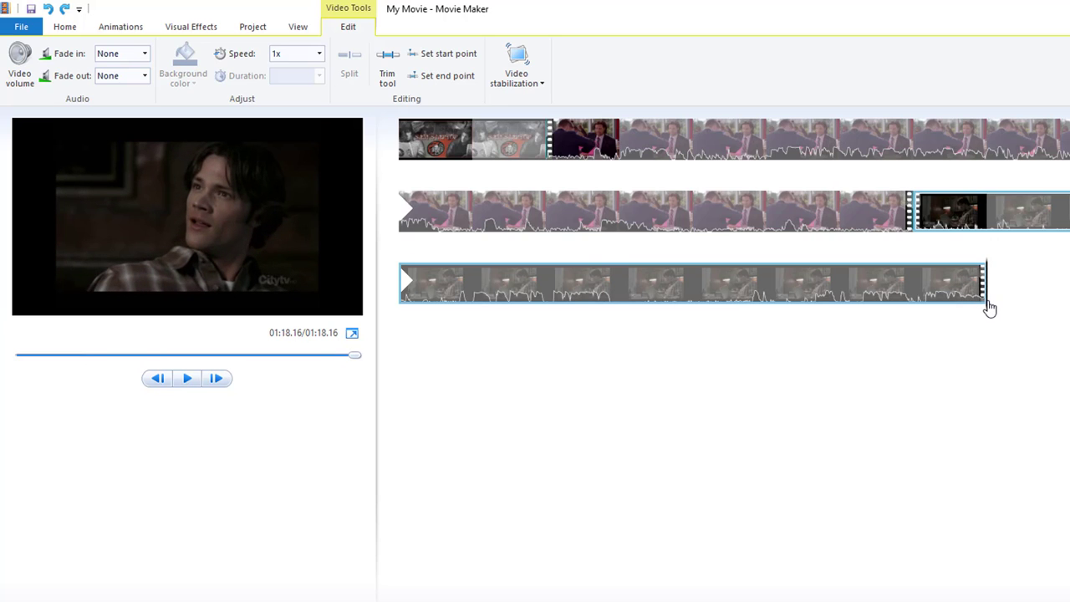
pyautogui.moveTo(989, 308); pyautogui.dragTo(962, 306)
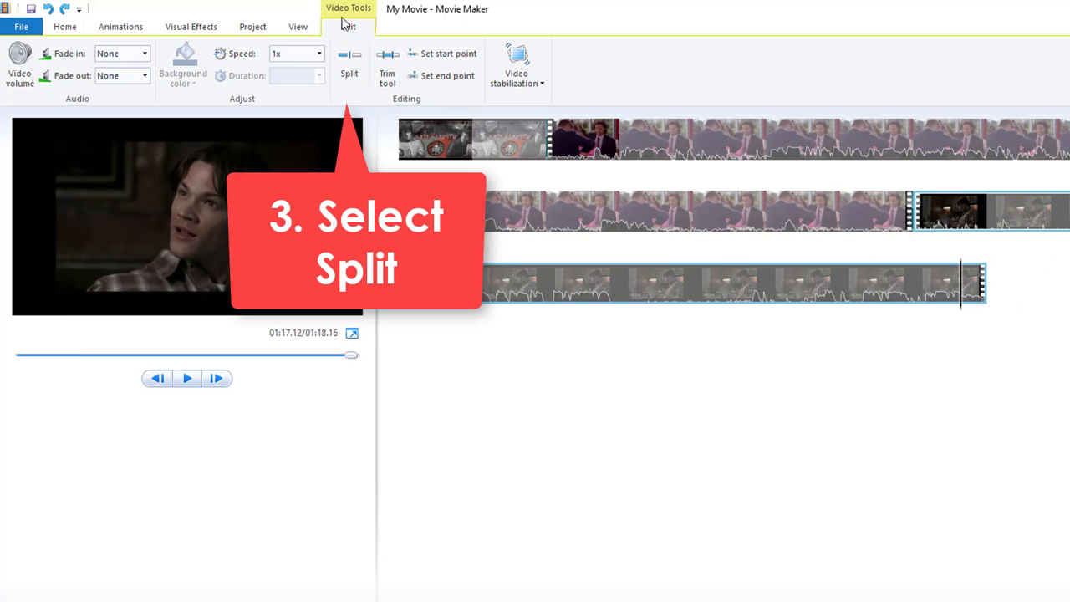
pyautogui.click(352, 71)
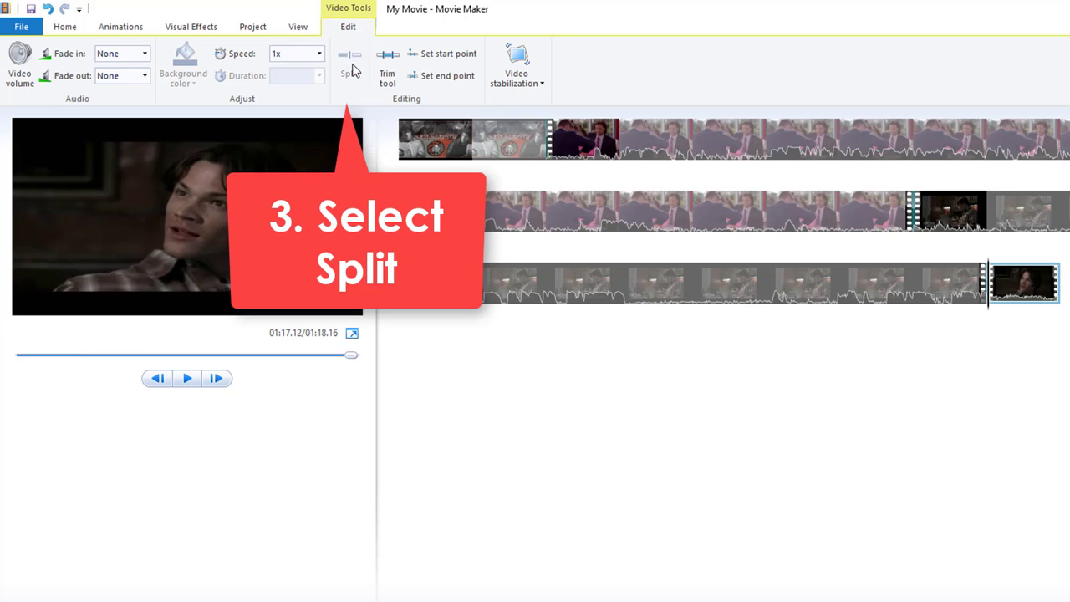
# Examine the two parts of the split Frozen_Computer clip separately, including the last part's video volume control
pyautogui.click(970, 219)
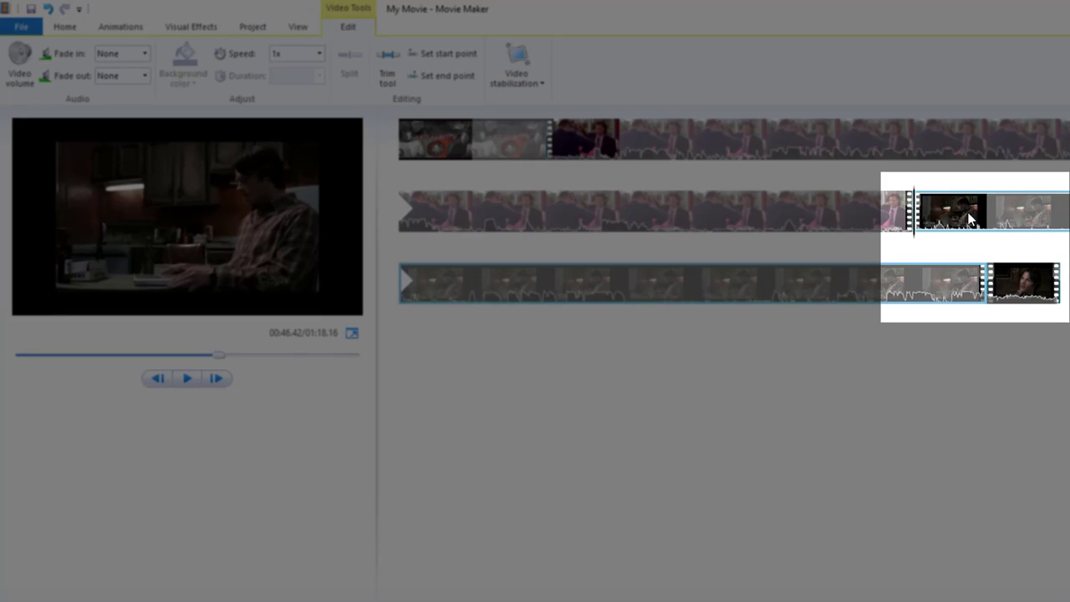
pyautogui.click(1014, 276)
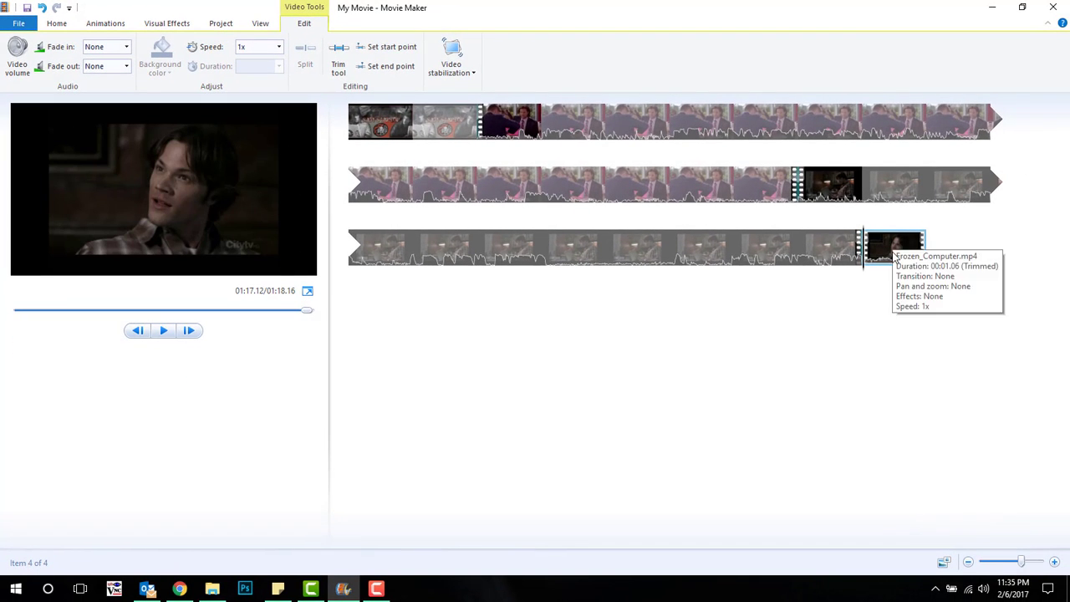
pyautogui.click(7, 70)
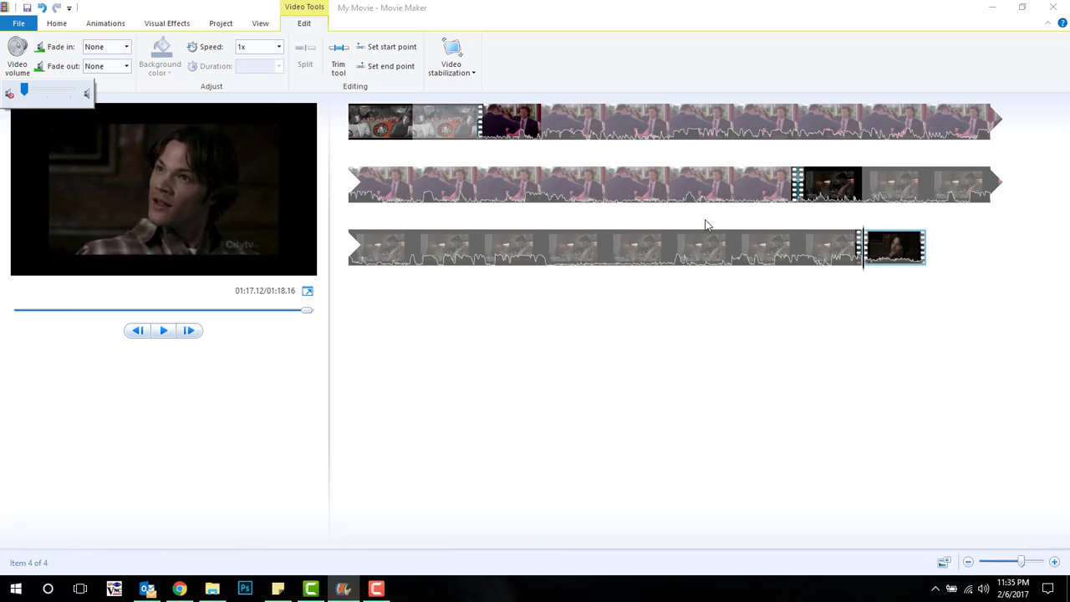
pyautogui.click(800, 231)
pyautogui.press('space')
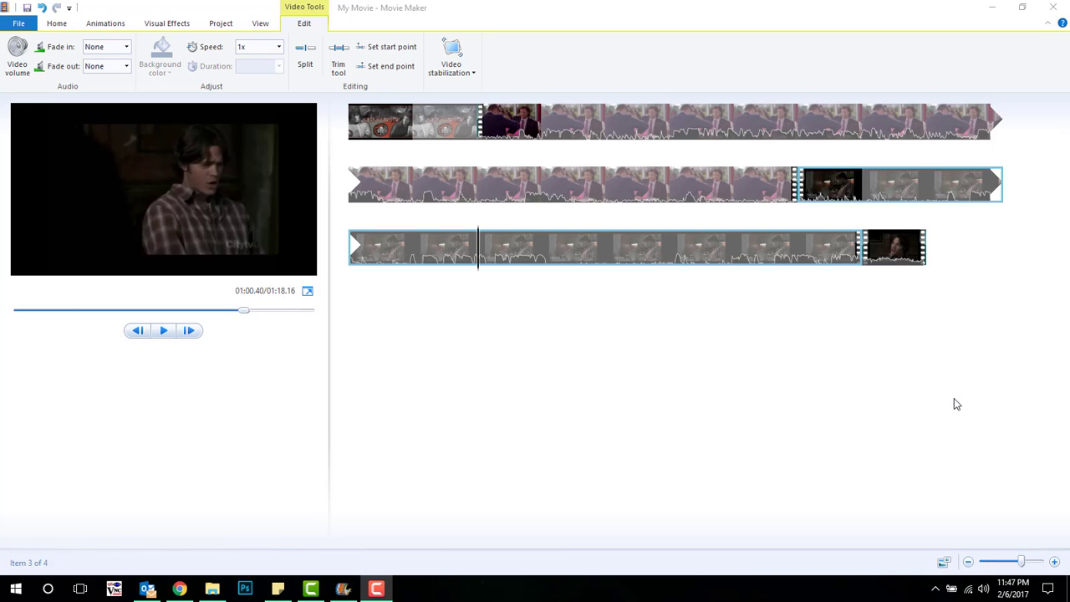
# Remove the short last part of the split Frozen_Computer clip from the timeline
pyautogui.click(893, 249)
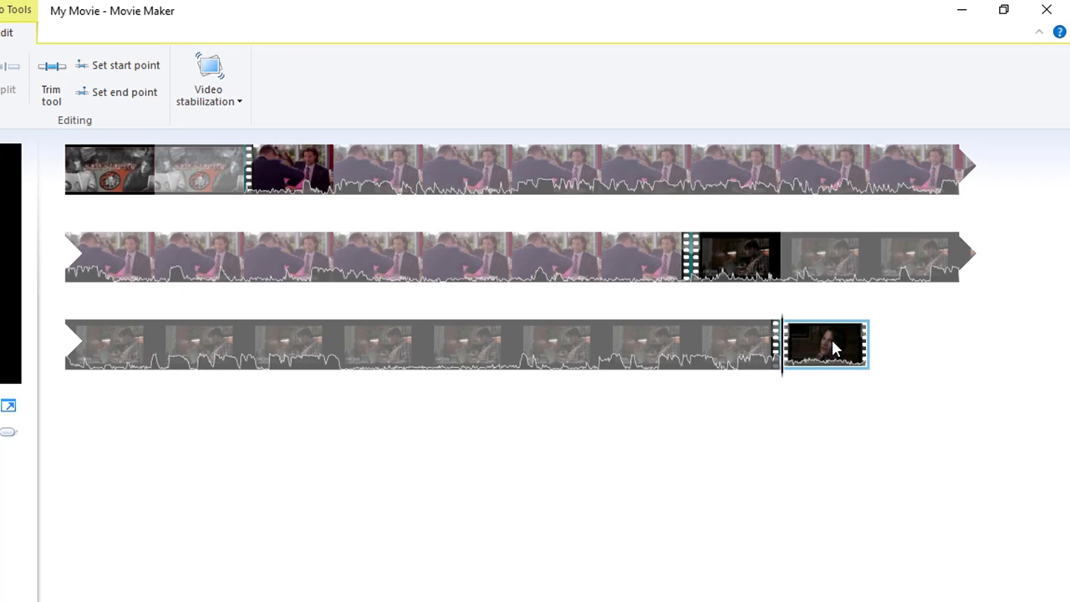
pyautogui.rightClick(830, 343)
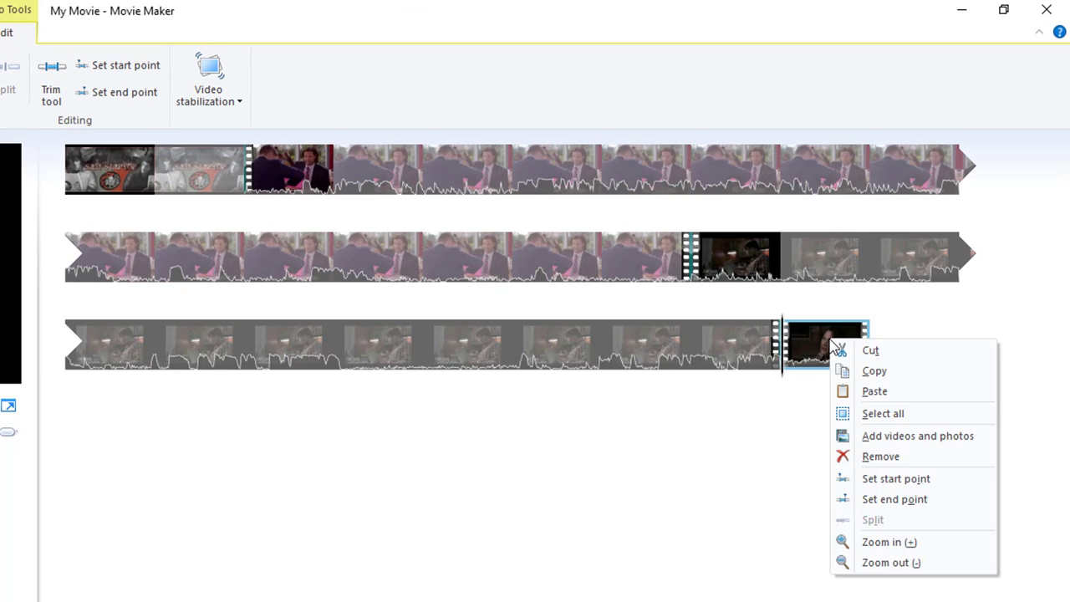
pyautogui.click(877, 458)
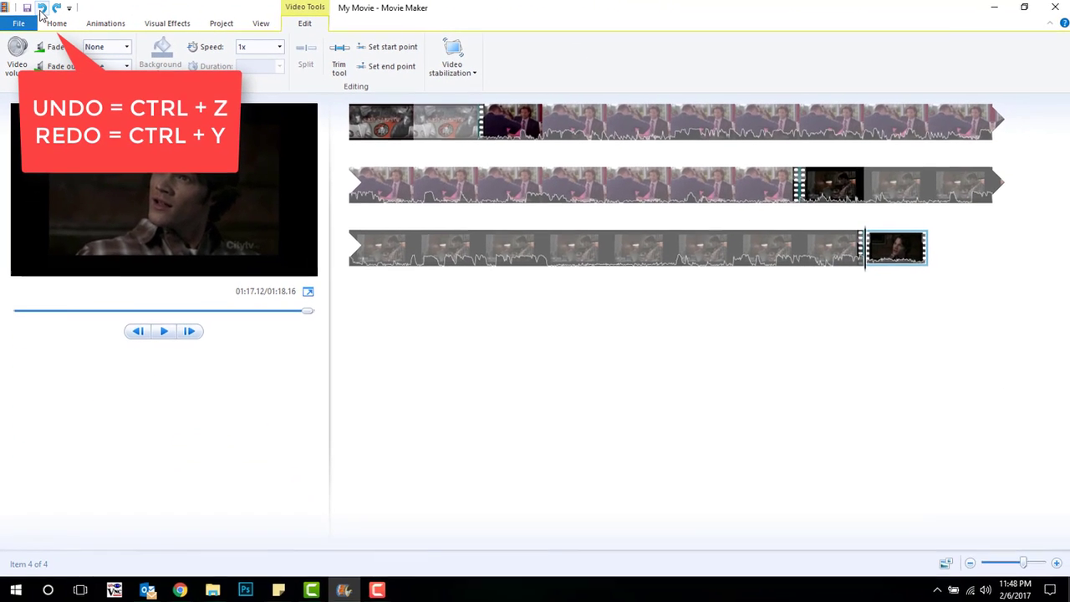
# Practise Undo and Redo on the clip removal, ending with the removal undone
pyautogui.click(81, 14)
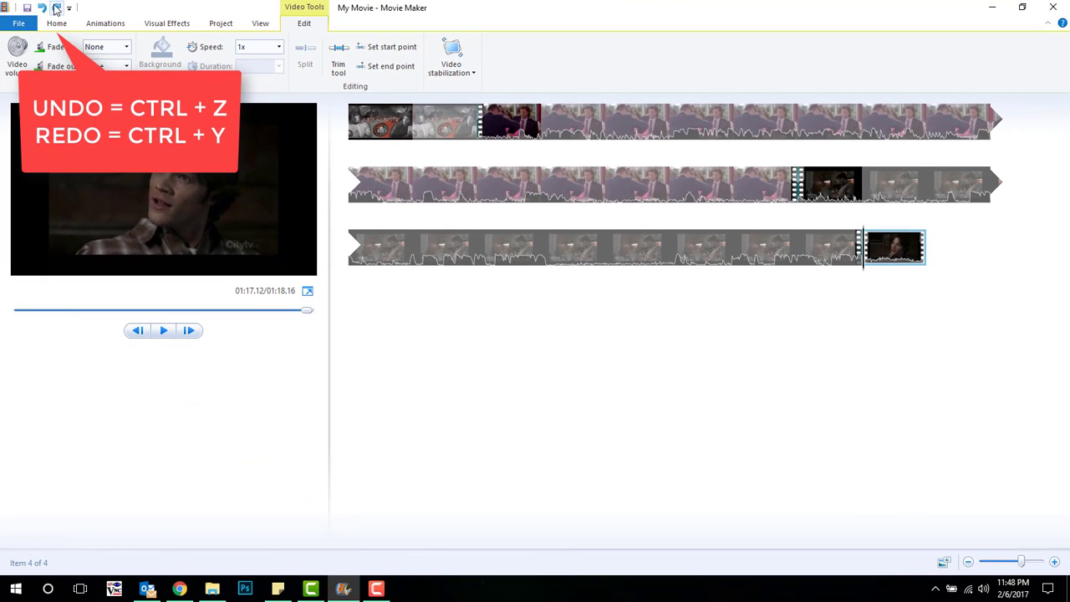
pyautogui.click(56, 8)
pyautogui.click(43, 8)
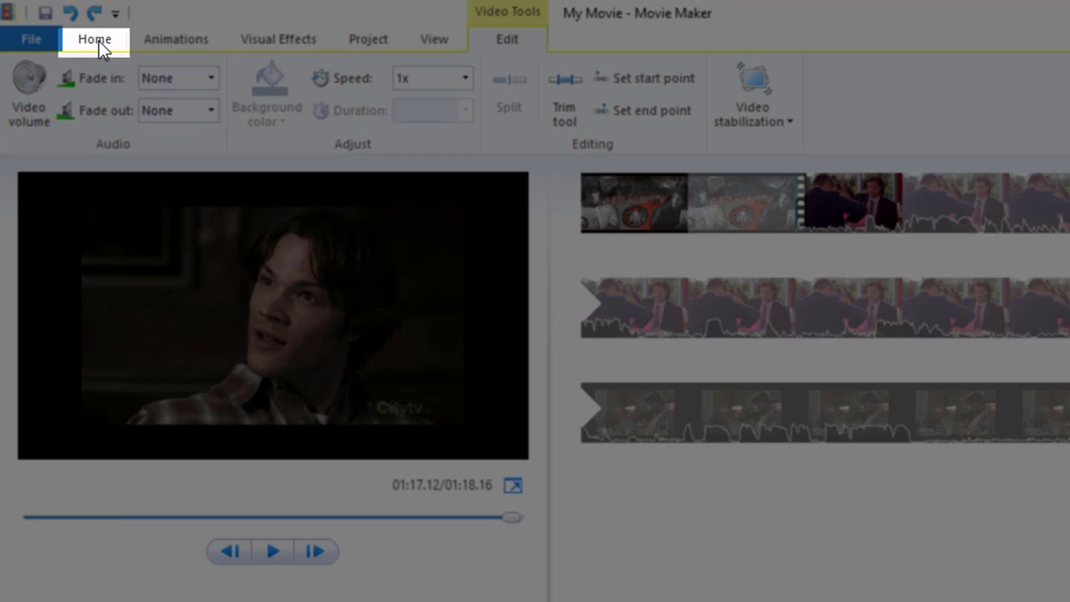
# Move the playhead to the very start of the movie, at 00:00.00, and add a title there
pyautogui.click(96, 46)
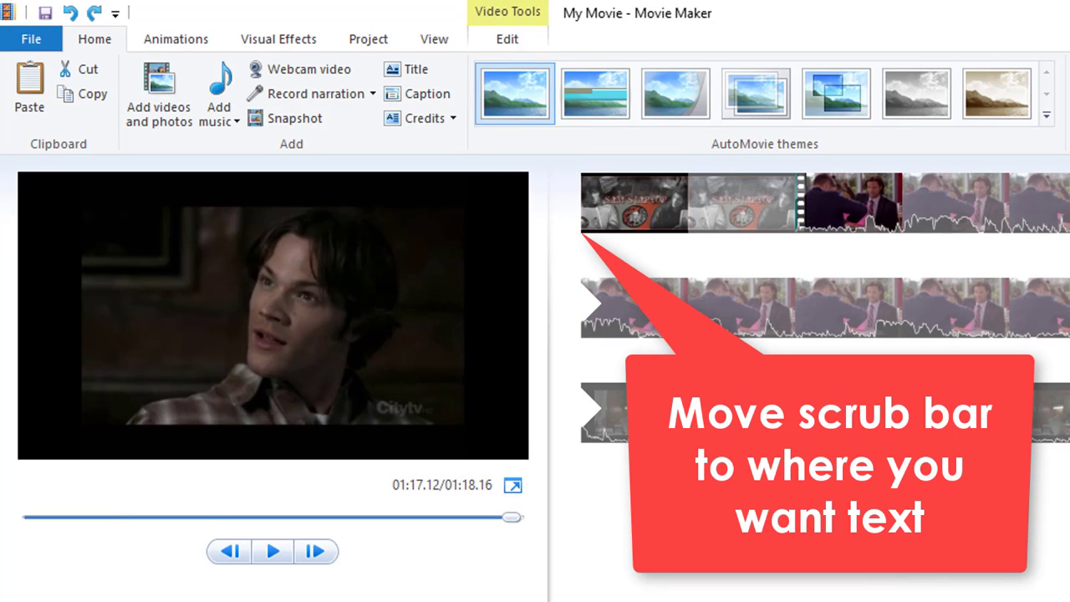
pyautogui.moveTo(511, 517); pyautogui.dragTo(498, 516)
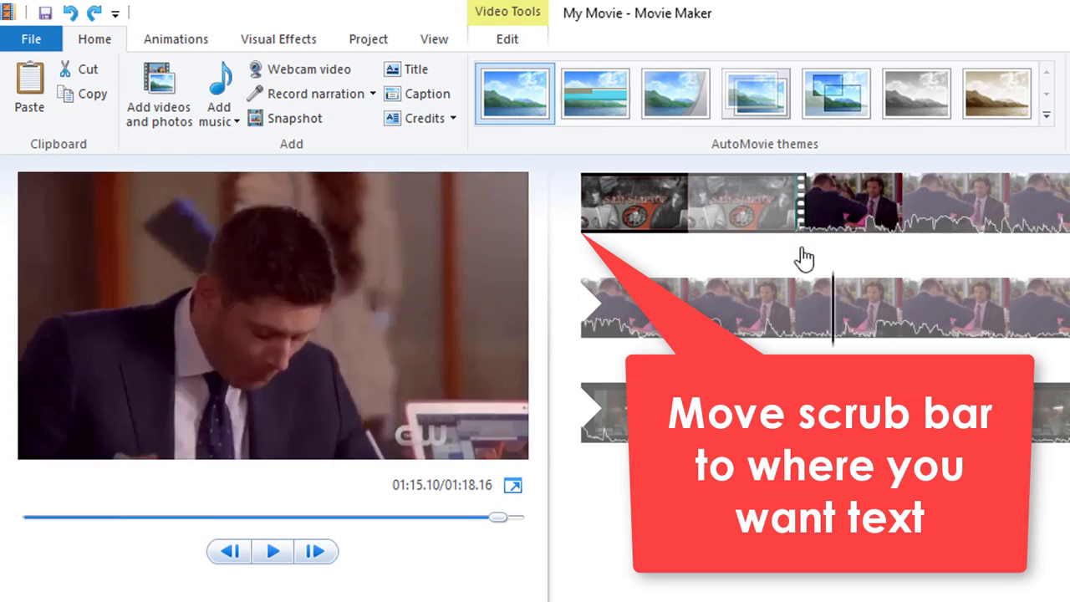
pyautogui.click(657, 230)
pyautogui.moveTo(657, 232); pyautogui.dragTo(564, 249)
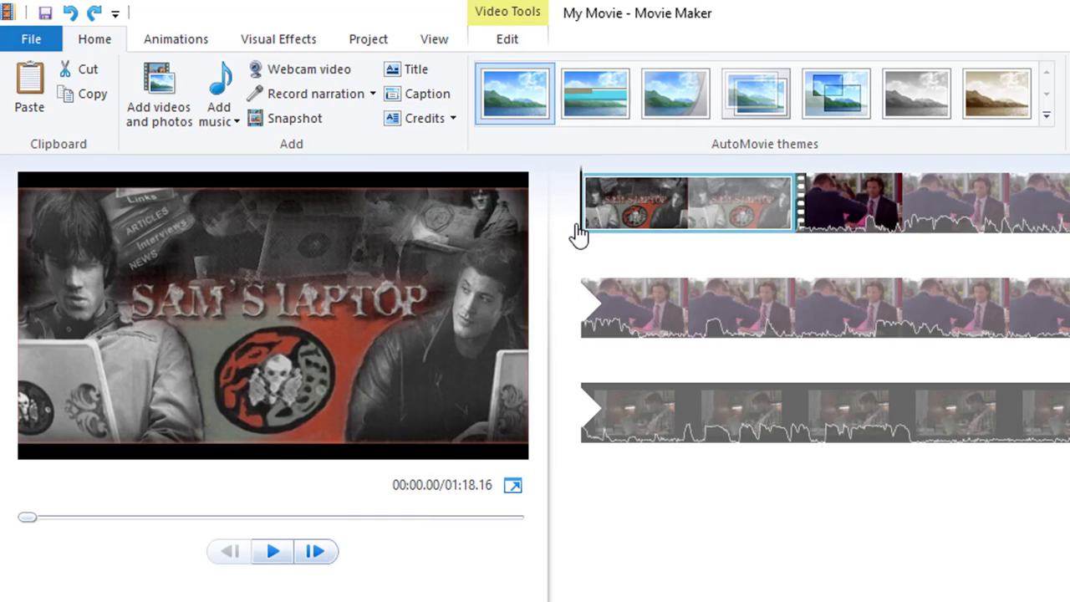
pyautogui.click(420, 73)
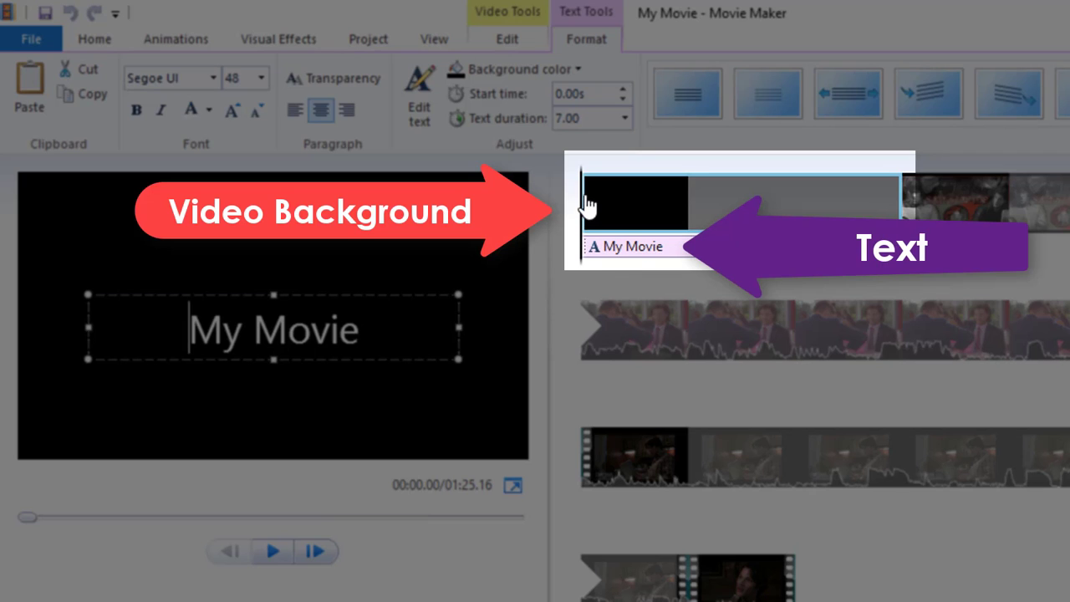
# Select the title's background clip at the start of the movie and try a red theme colour as its background
pyautogui.rightClick(688, 196)
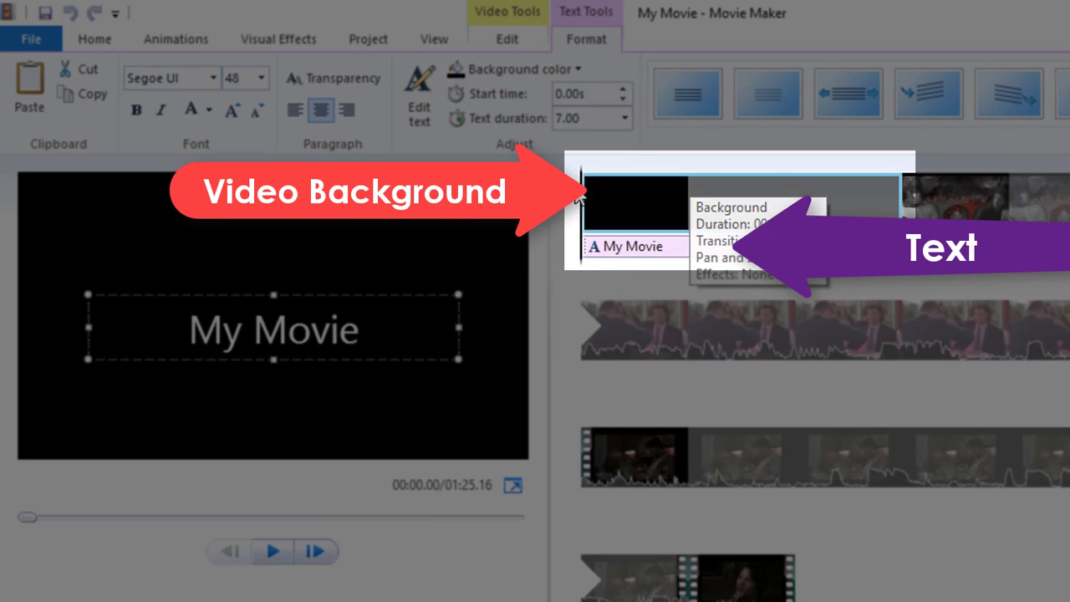
pyautogui.click(582, 184)
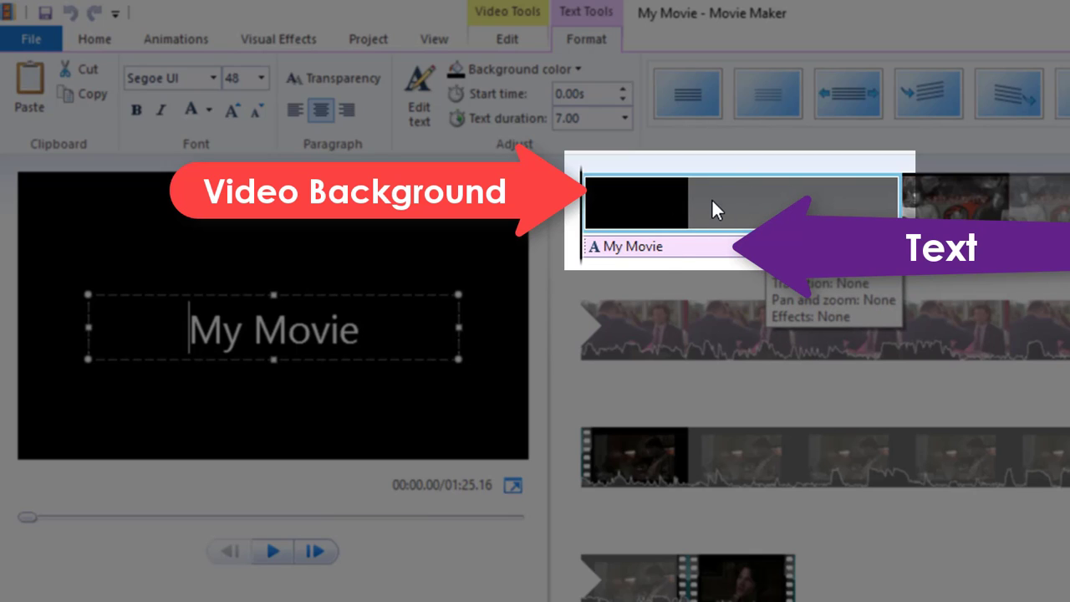
pyautogui.click(658, 255)
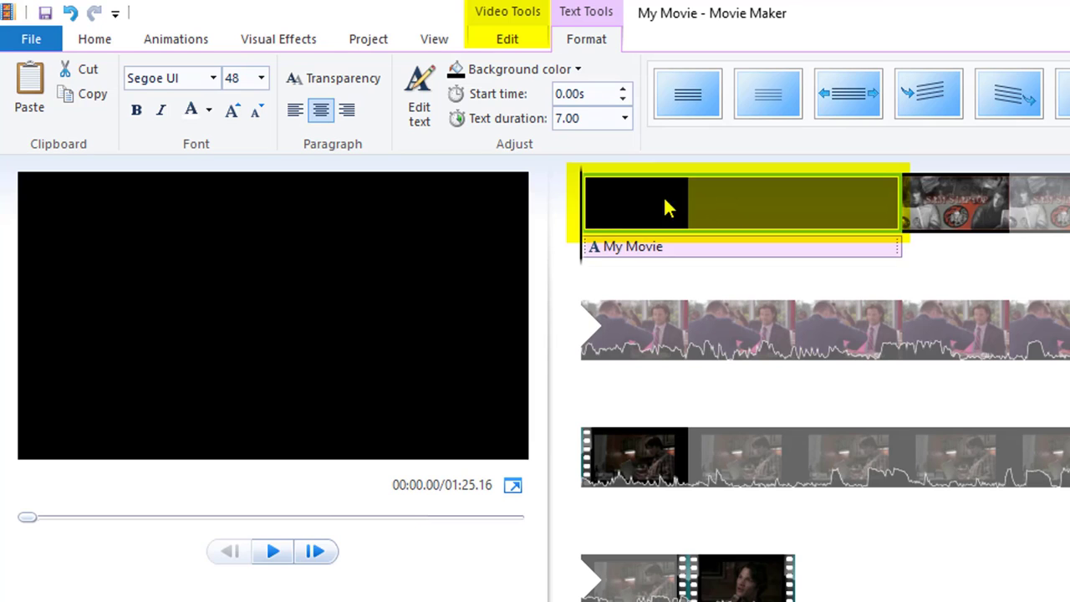
pyautogui.click(507, 40)
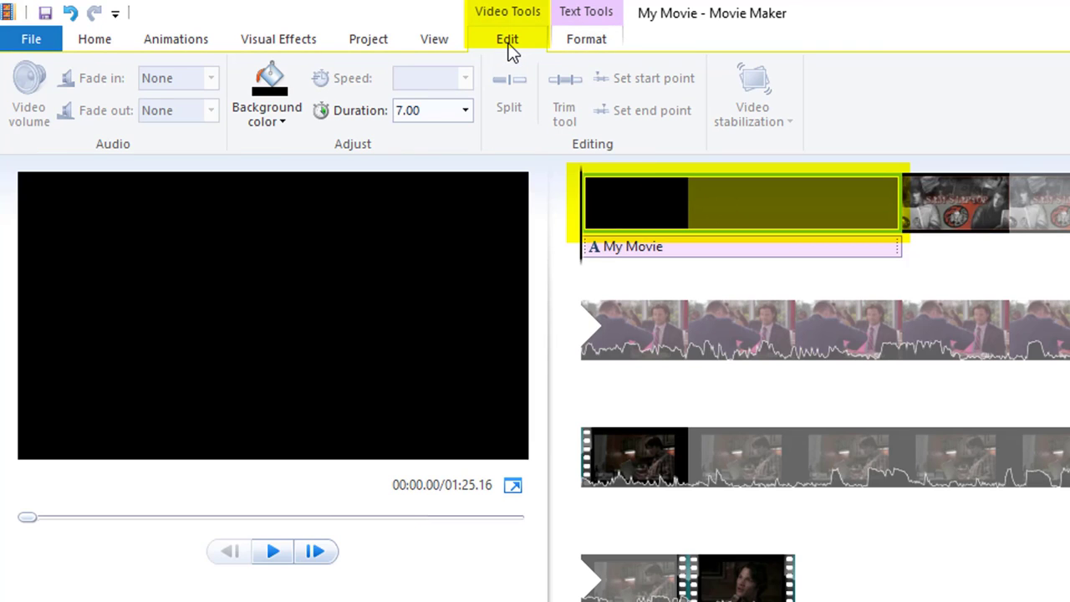
pyautogui.click(284, 122)
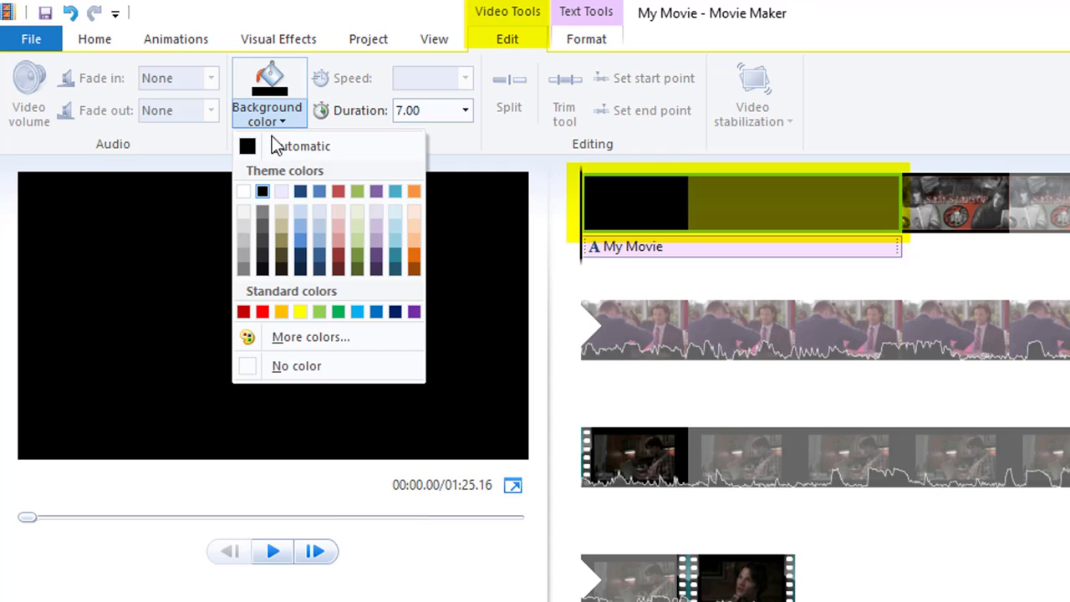
pyautogui.click(338, 190)
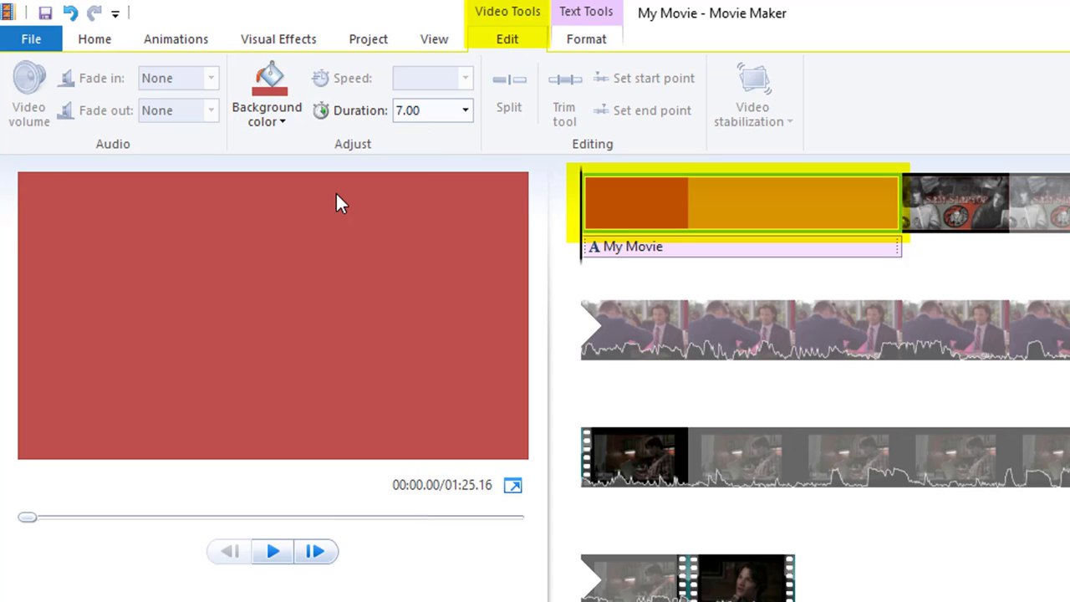
# Set the title clip's background colour back to black and its duration to 3.00 seconds
pyautogui.click(284, 123)
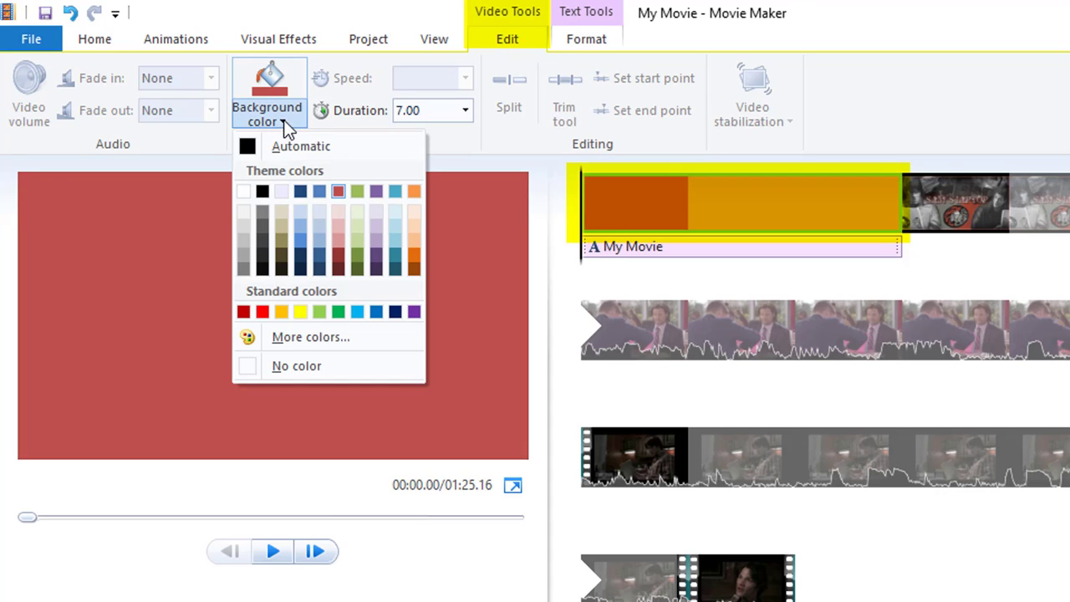
pyautogui.click(261, 192)
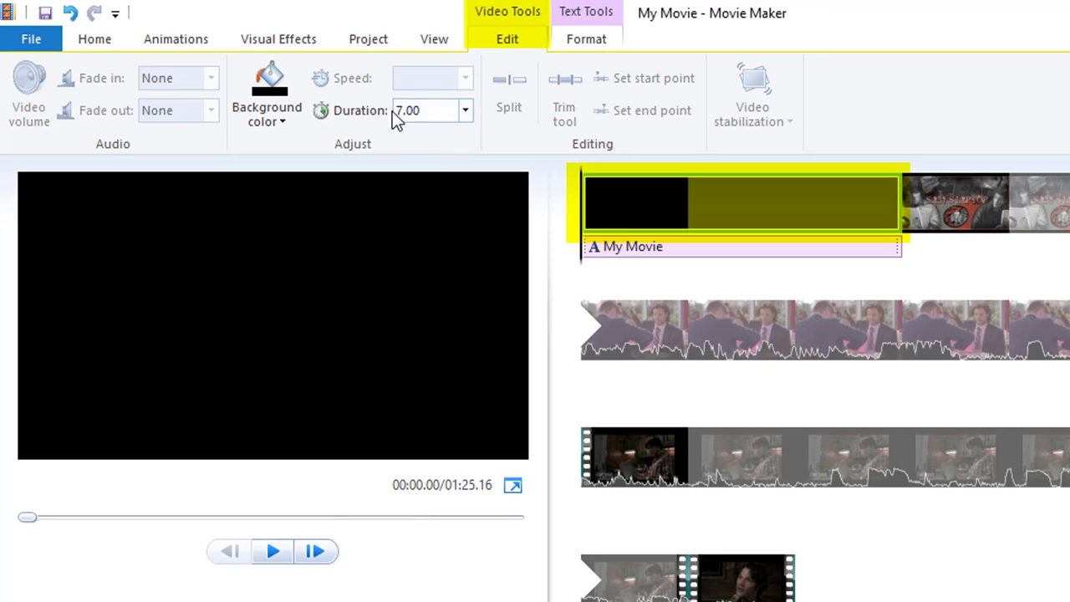
pyautogui.click(466, 111)
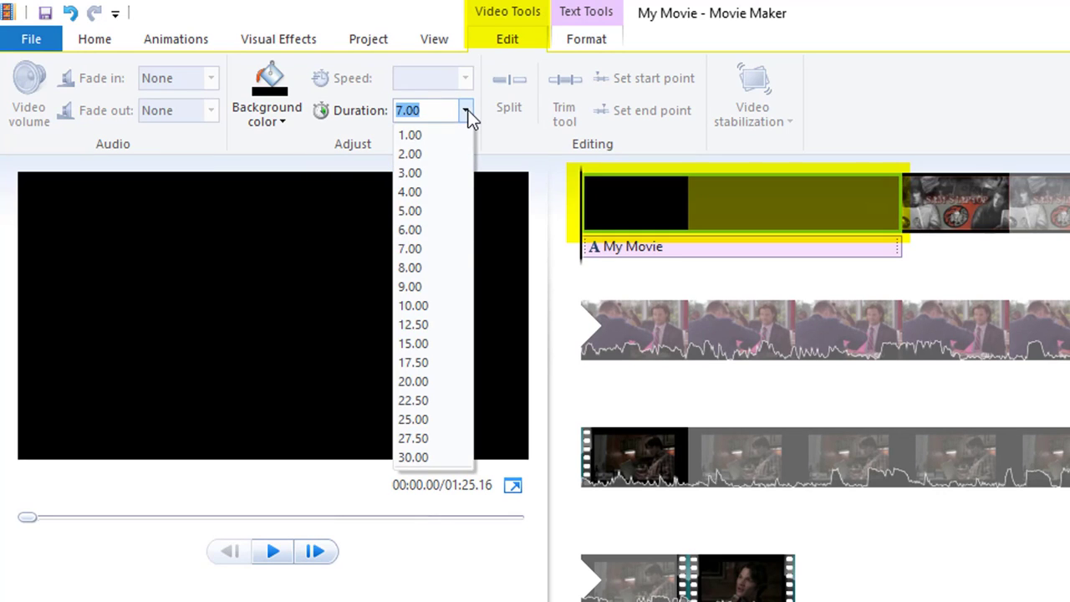
pyautogui.click(431, 173)
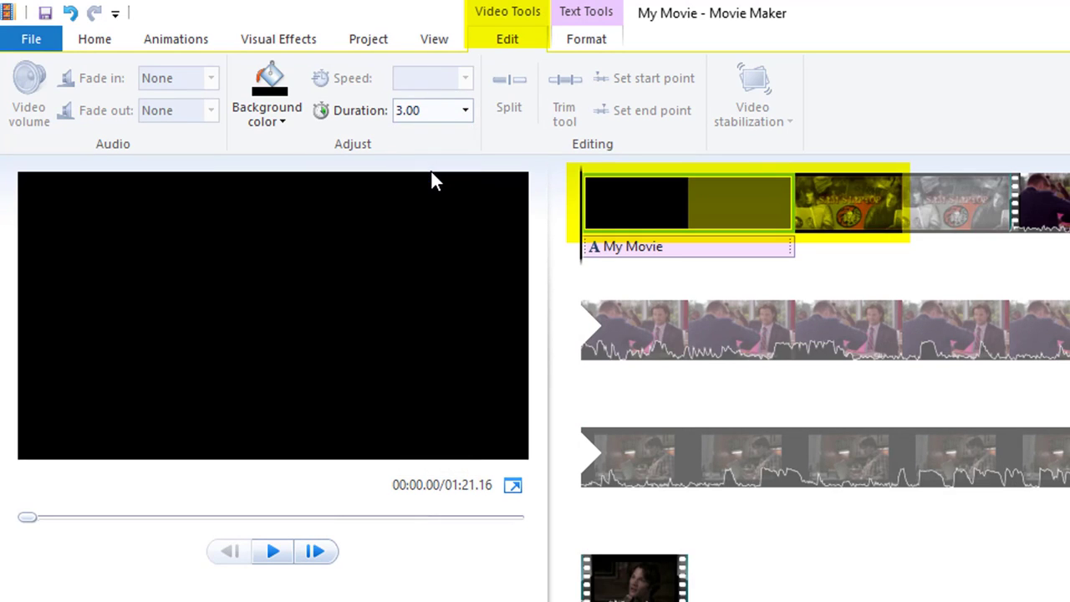
# Replace the opening title's text with "Computer Video" and enlarge its text box so the word Computer fits on one line
pyautogui.click(631, 247)
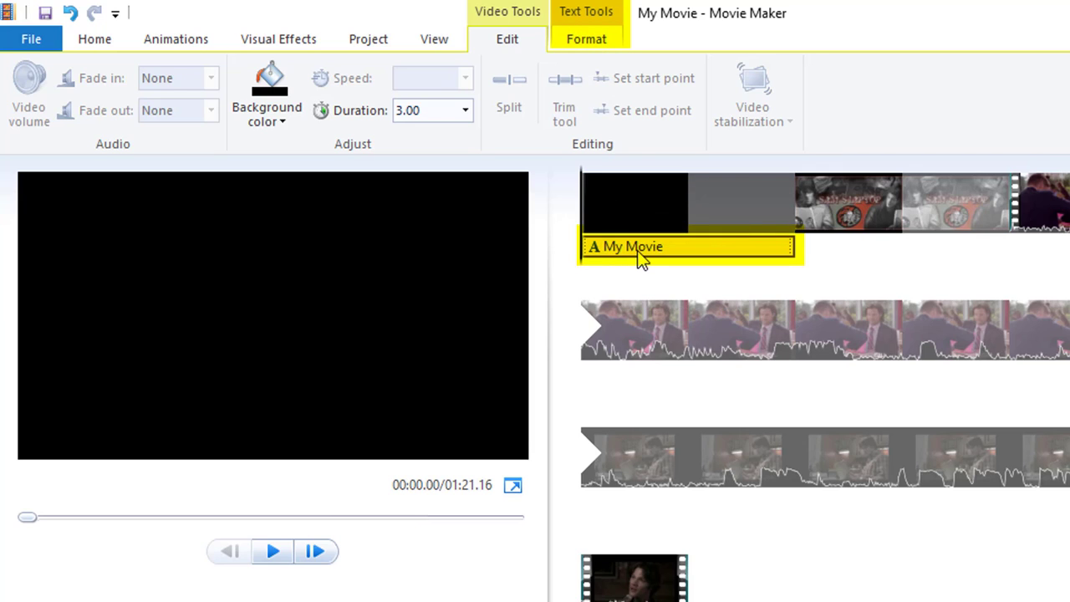
pyautogui.click(588, 41)
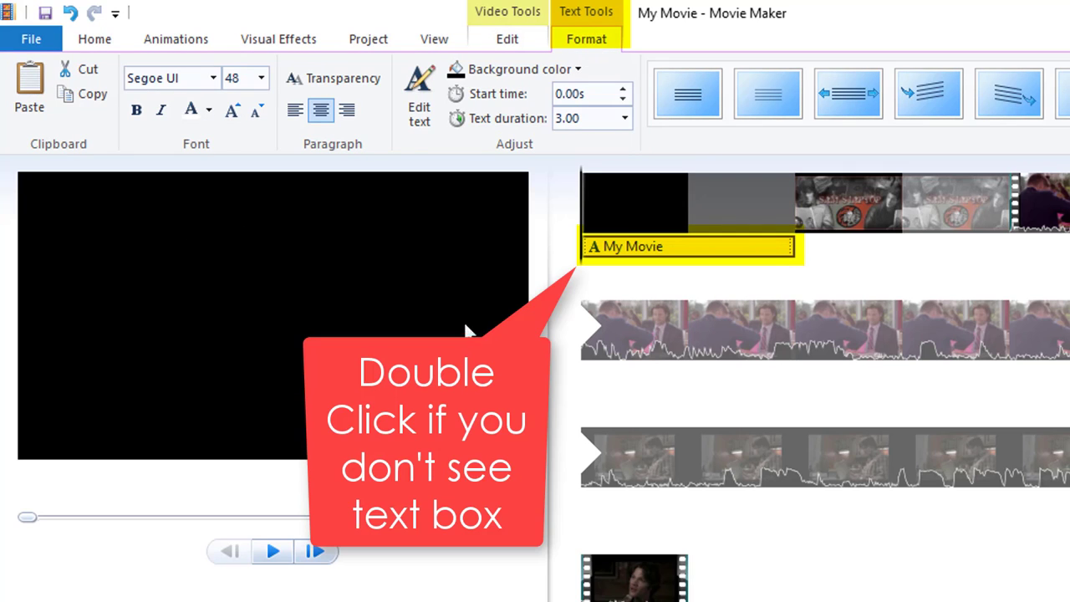
pyautogui.doubleClick(626, 251)
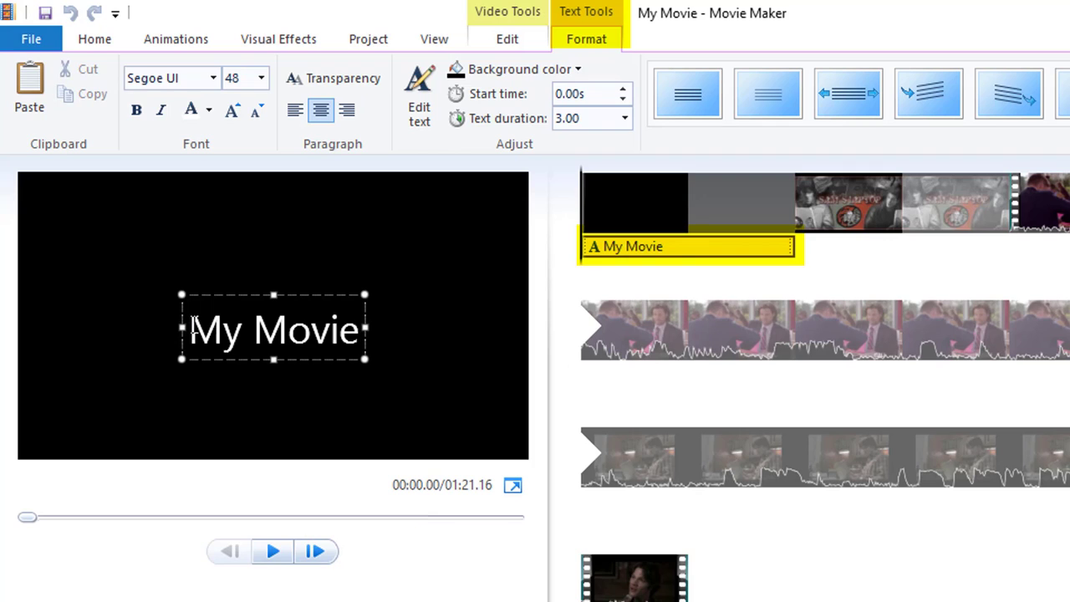
pyautogui.moveTo(192, 326); pyautogui.dragTo(375, 327)
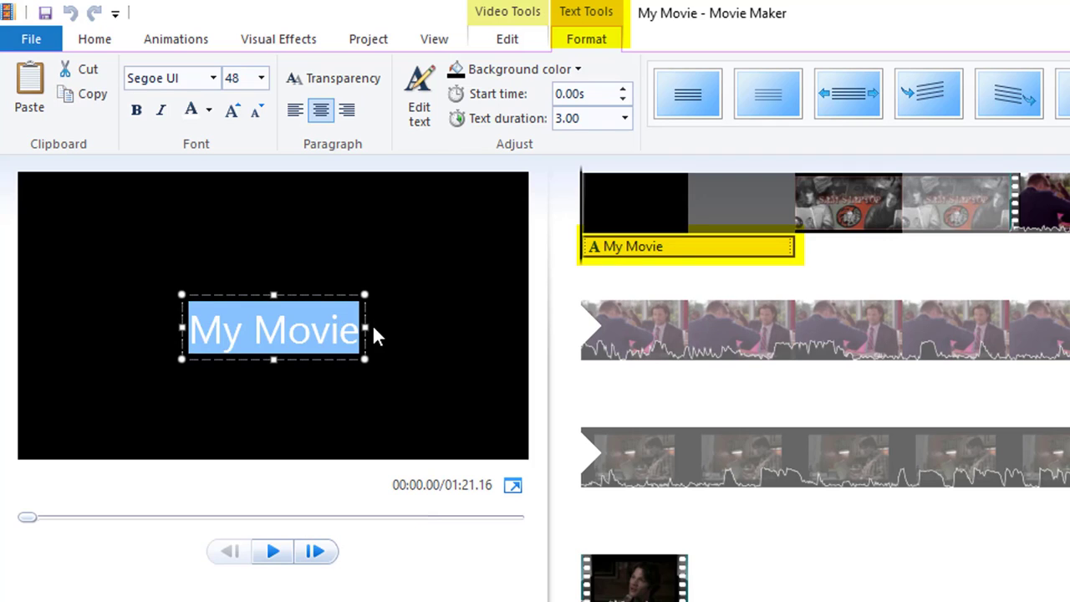
pyautogui.write('Computer V')
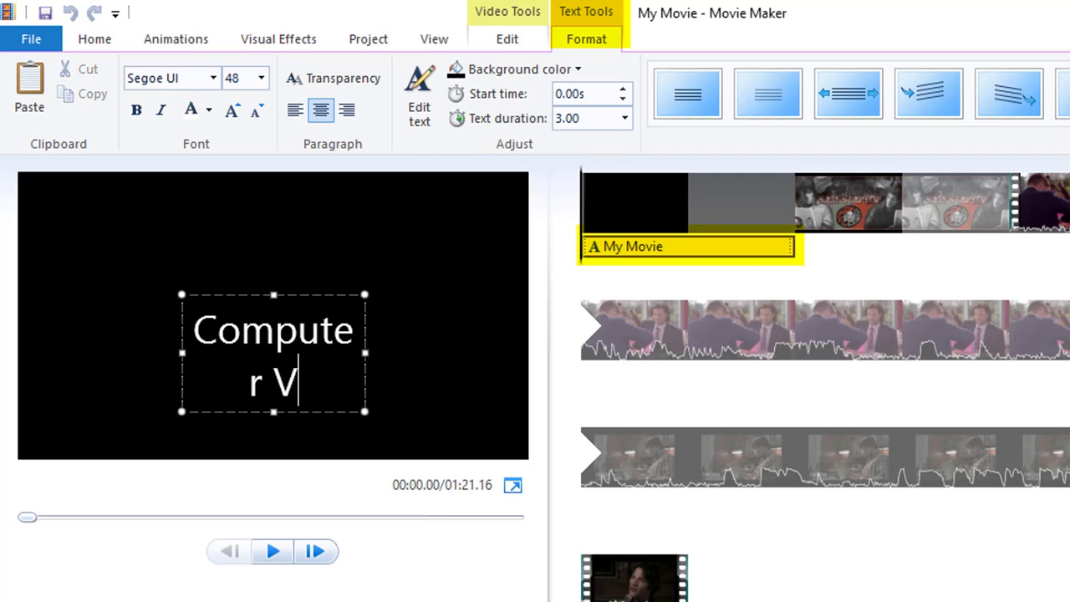
pyautogui.write('ideo')
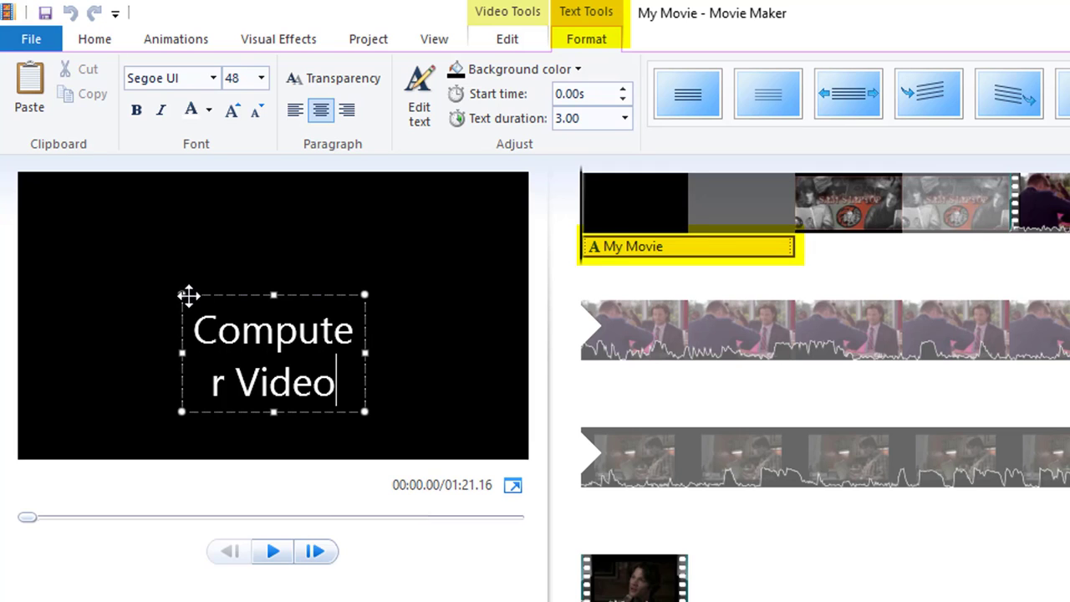
pyautogui.moveTo(185, 295); pyautogui.dragTo(198, 251)
# Try the Rosewood Std font on the title text and settle on Rockwell
pyautogui.click(213, 78)
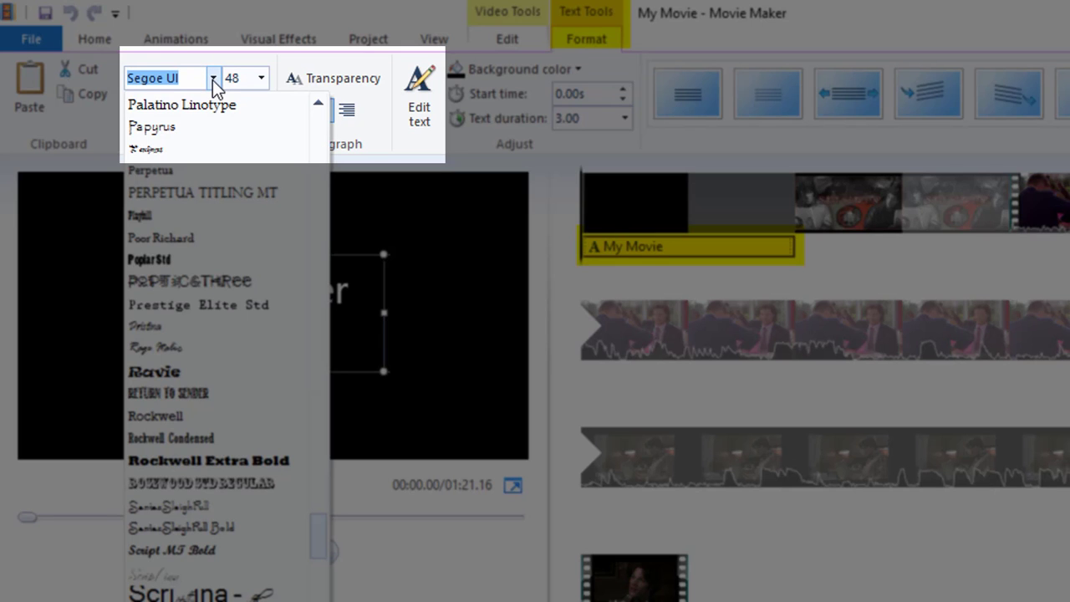
pyautogui.click(227, 485)
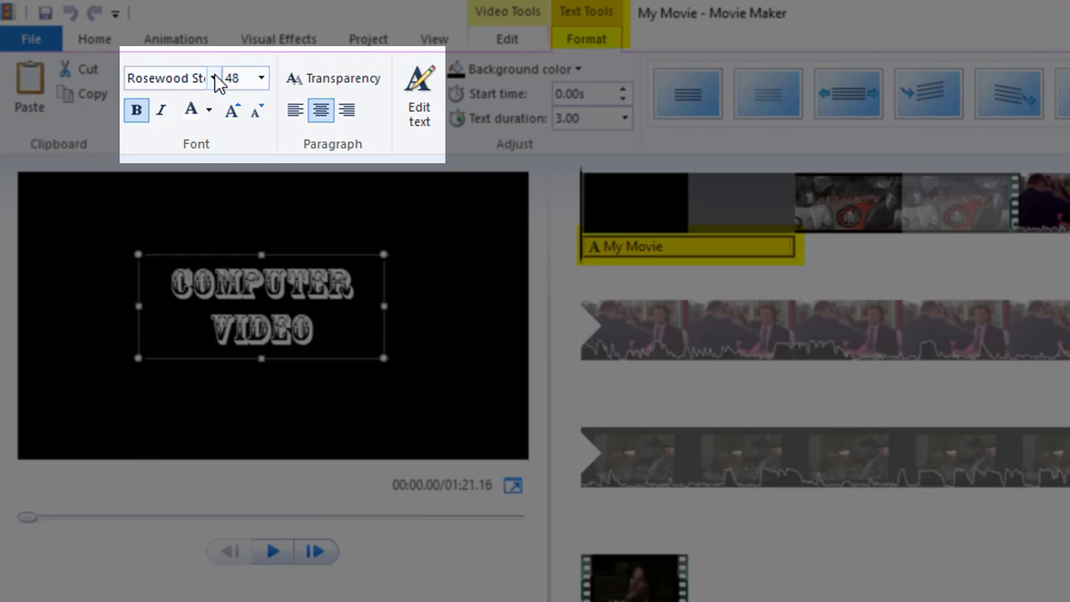
pyautogui.click(214, 78)
pyautogui.click(205, 597)
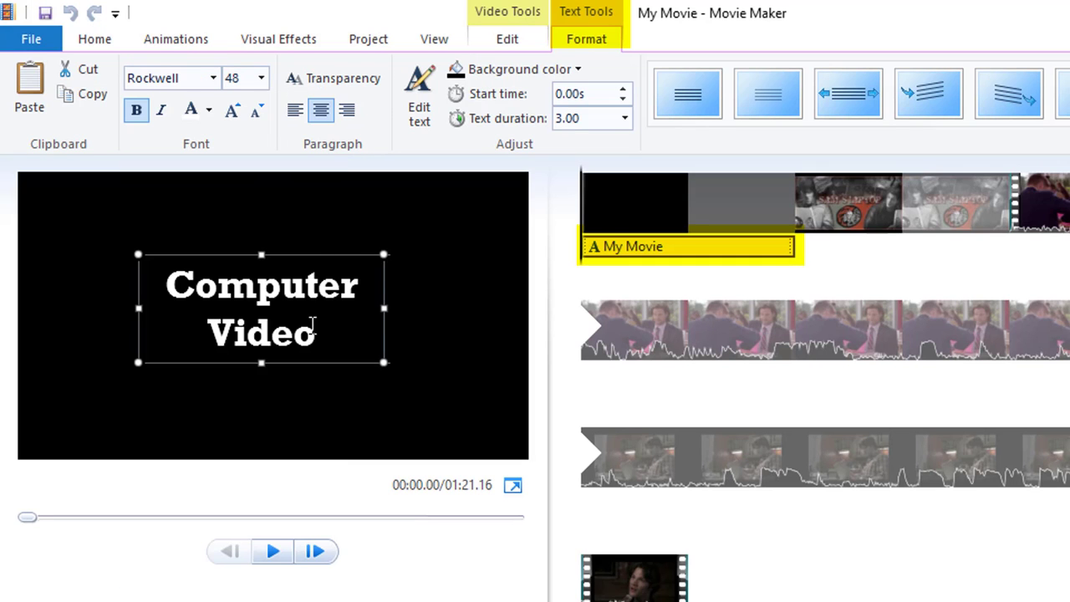
# Colour all of the "Computer Video" title text bright red
pyautogui.moveTo(312, 326); pyautogui.dragTo(176, 287)
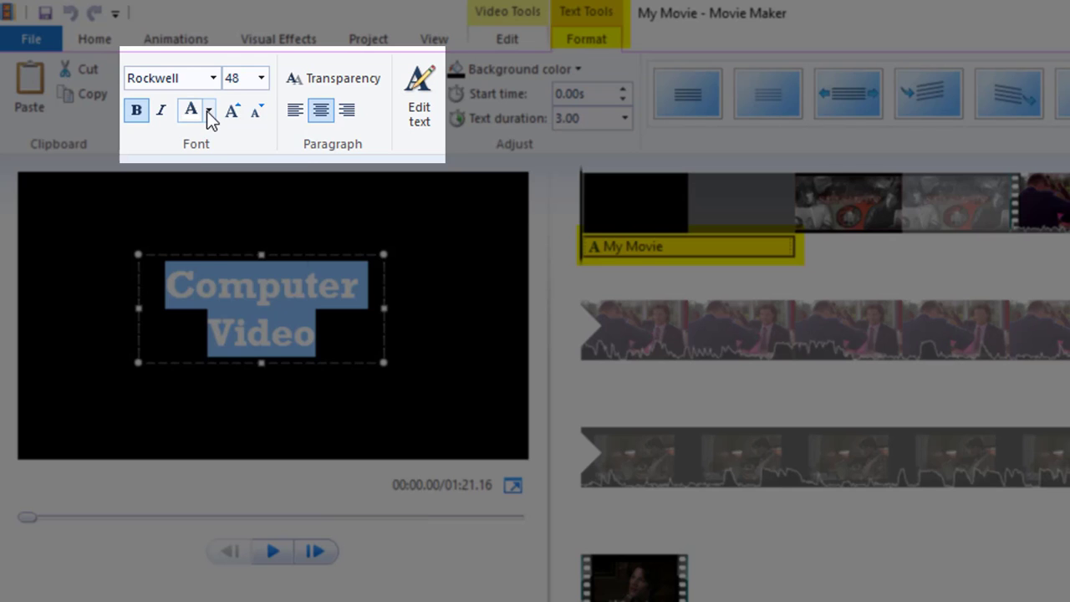
pyautogui.click(208, 111)
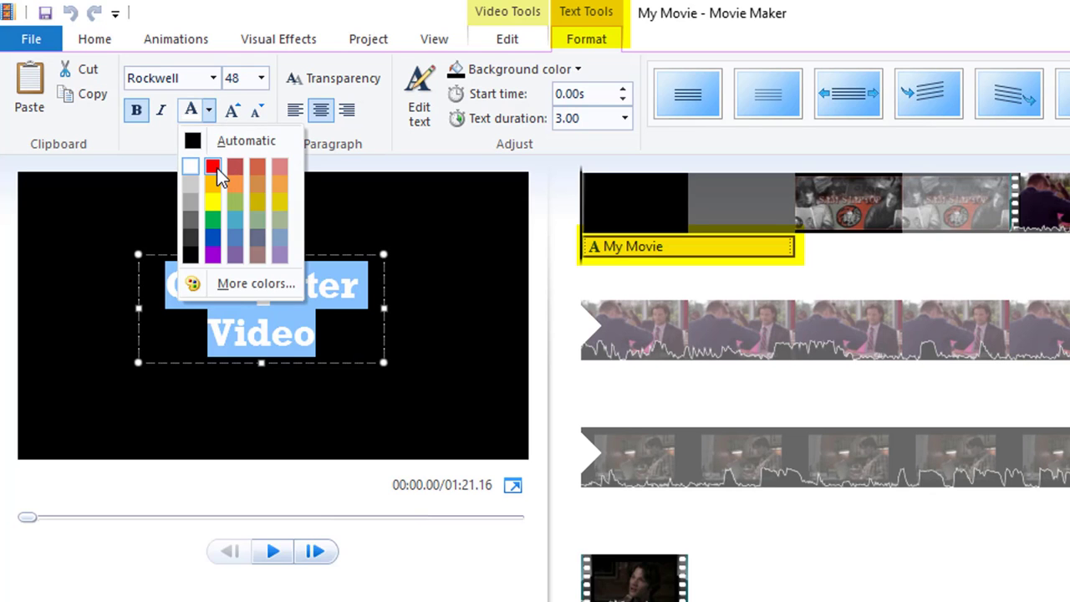
pyautogui.click(212, 166)
pyautogui.click(336, 349)
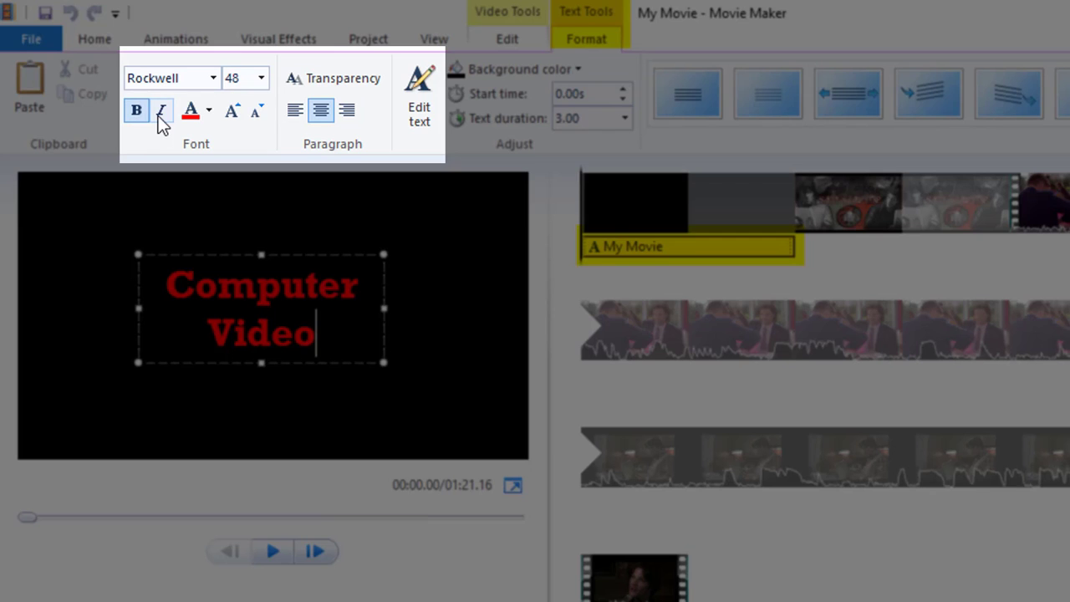
# Enlarge the title text to size 72, widen its box to keep Computer on one line, and centre the box on the background
pyautogui.moveTo(323, 335); pyautogui.dragTo(172, 244)
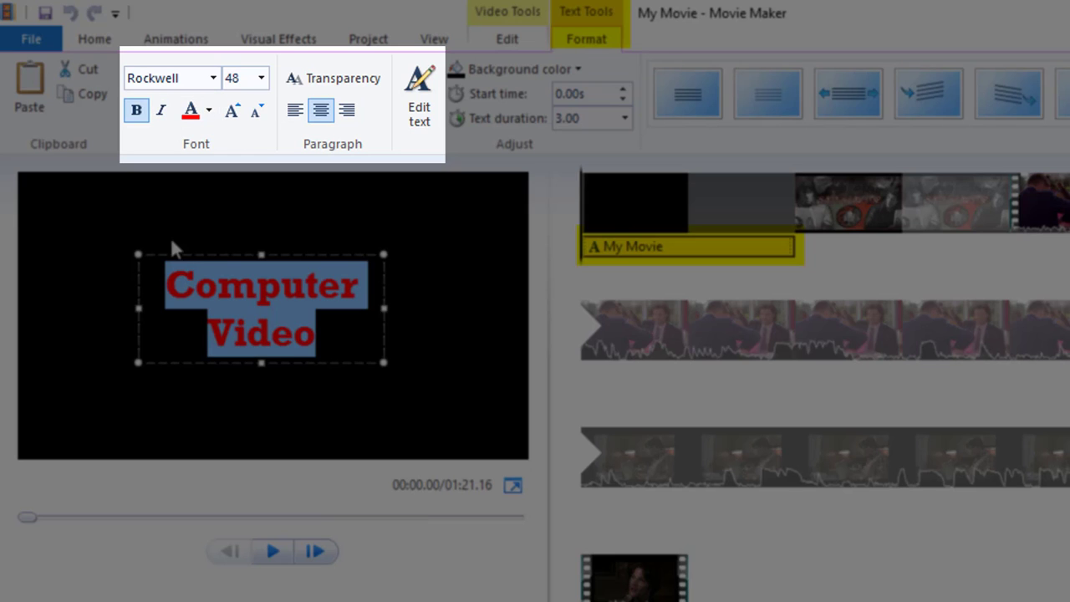
pyautogui.click(233, 111)
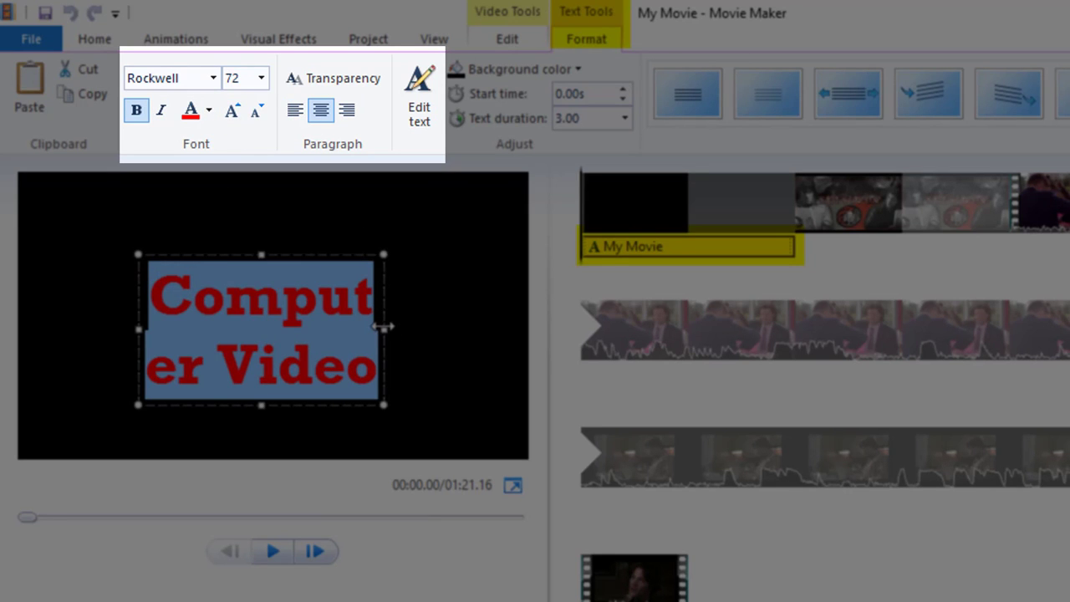
pyautogui.moveTo(383, 328); pyautogui.dragTo(444, 333)
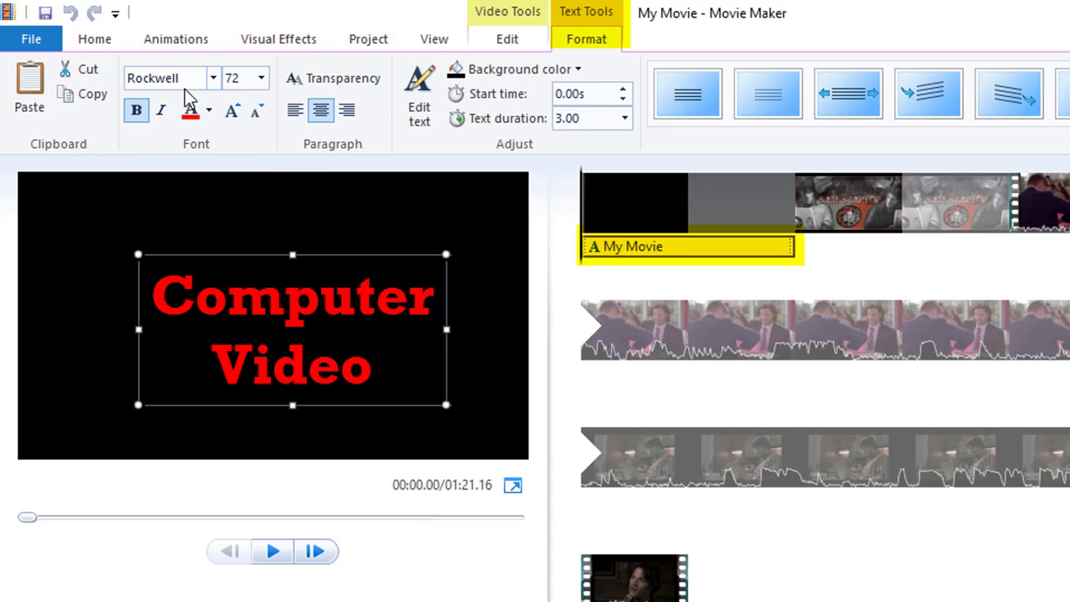
pyautogui.moveTo(255, 262); pyautogui.dragTo(232, 250)
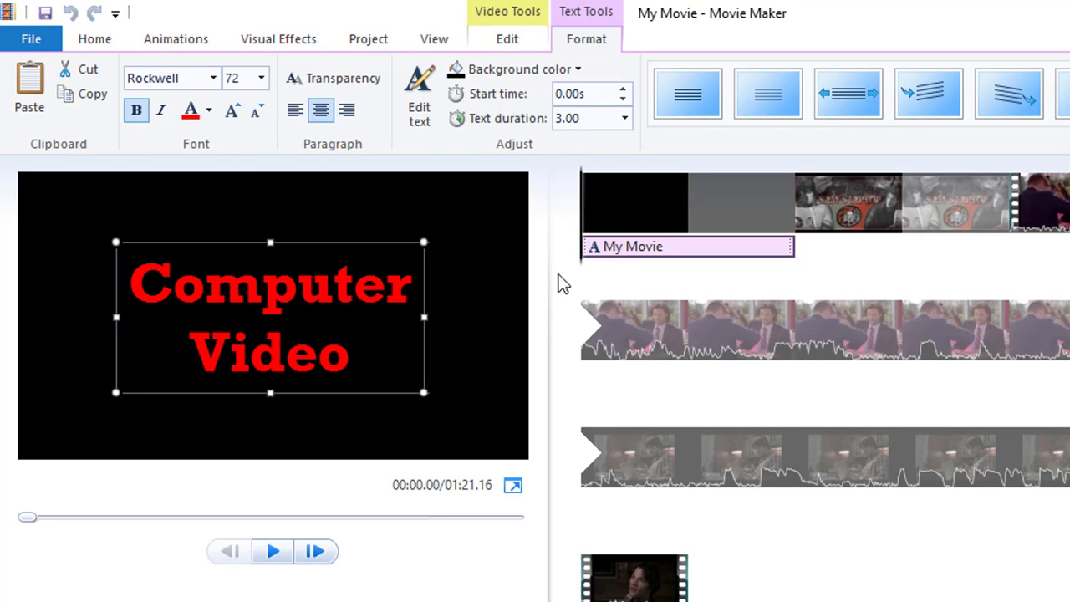
pyautogui.click(643, 283)
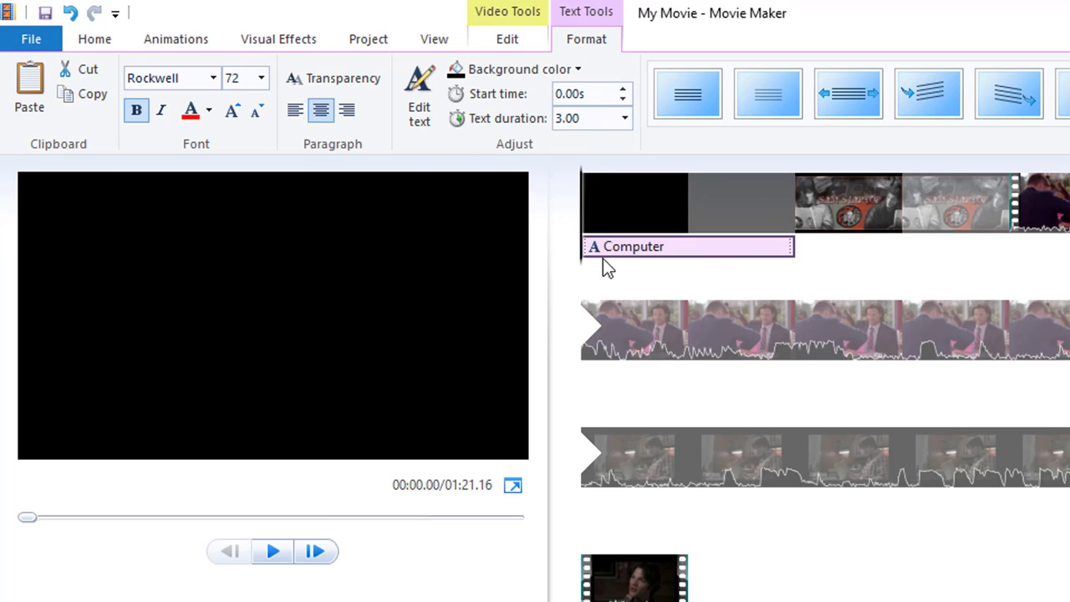
# Preview the opening title, and compare its background clip with its text item in the timeline
pyautogui.click(271, 554)
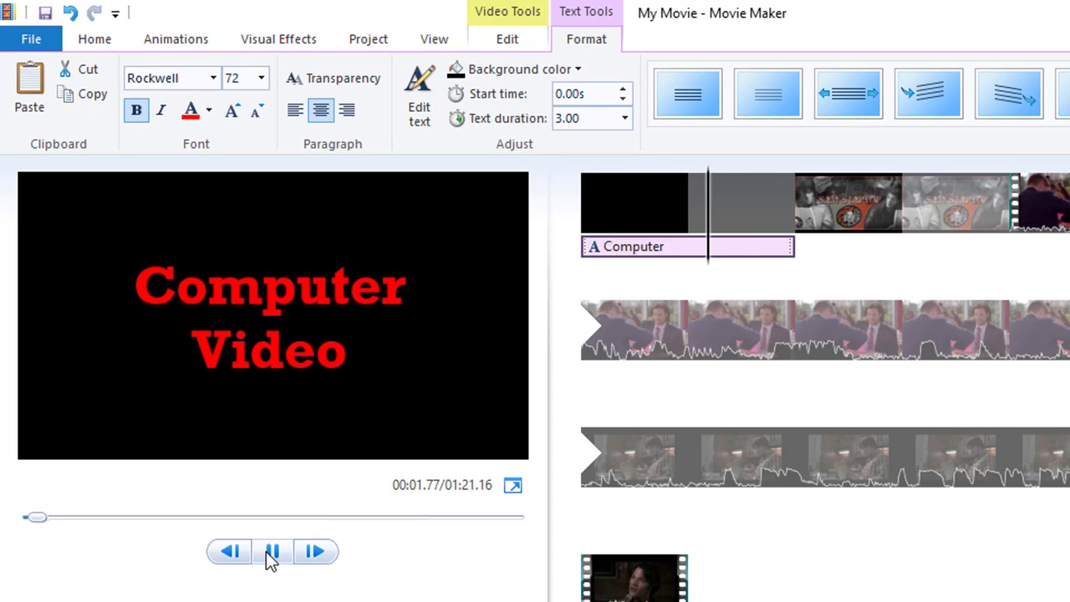
pyautogui.click(271, 553)
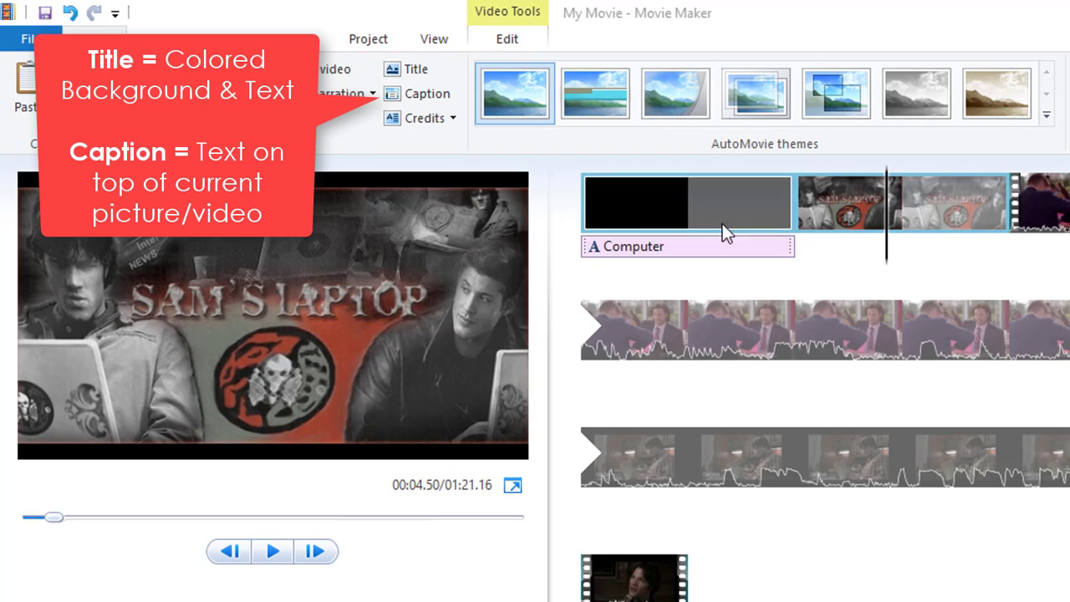
pyautogui.click(692, 202)
pyautogui.click(705, 248)
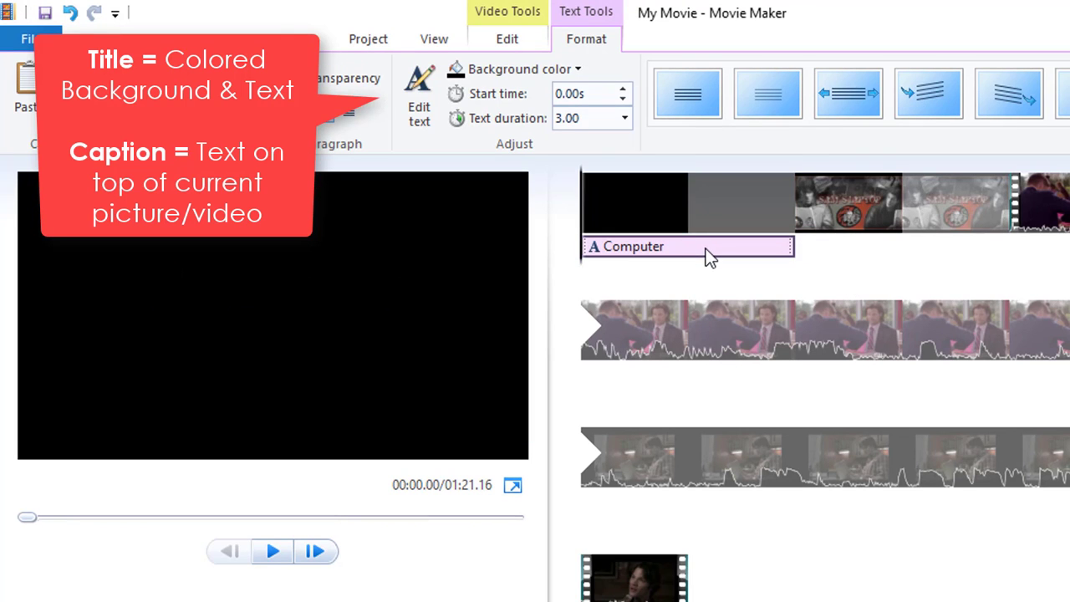
pyautogui.moveTo(588, 249); pyautogui.dragTo(837, 253)
# Add a caption at 00:04.50 on the Sam's Laptop picture and move its text box above the picture's lettering
pyautogui.click(834, 210)
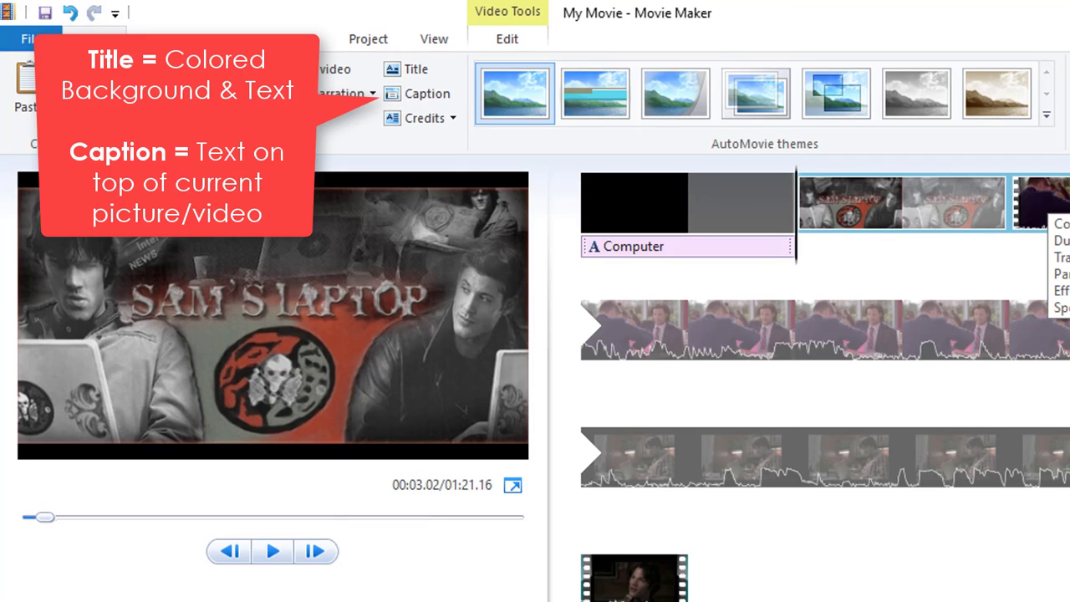
pyautogui.moveTo(797, 258); pyautogui.dragTo(888, 255)
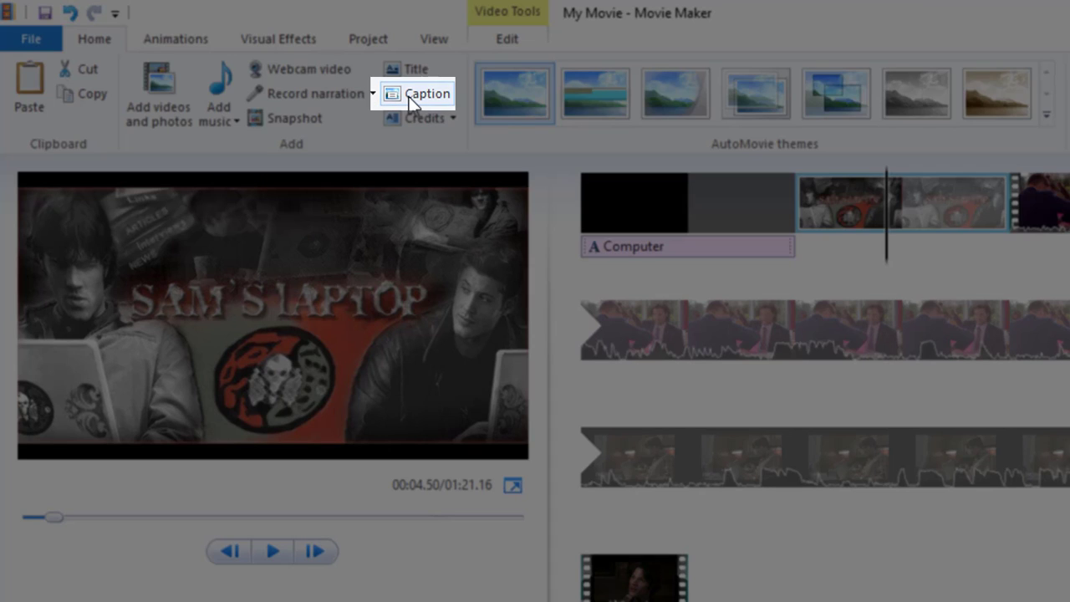
pyautogui.click(421, 96)
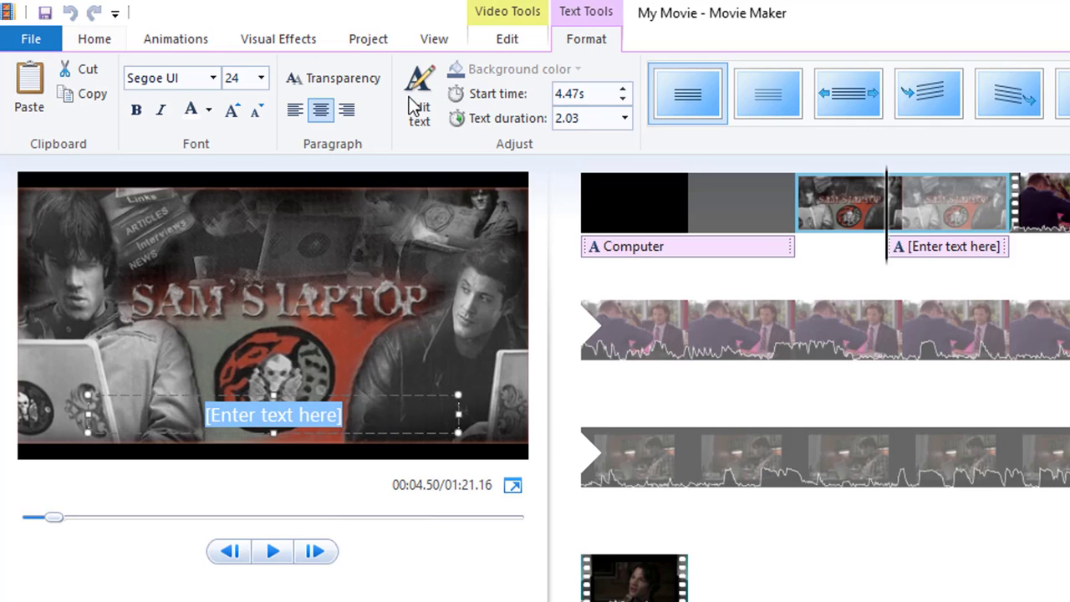
pyautogui.moveTo(382, 394); pyautogui.dragTo(396, 219)
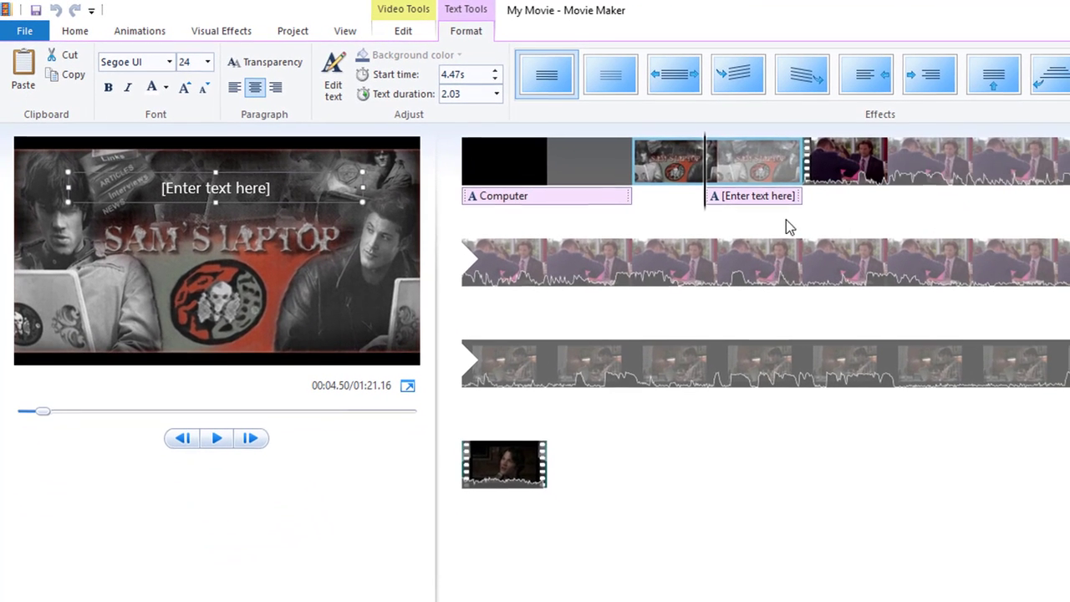
pyautogui.click(835, 226)
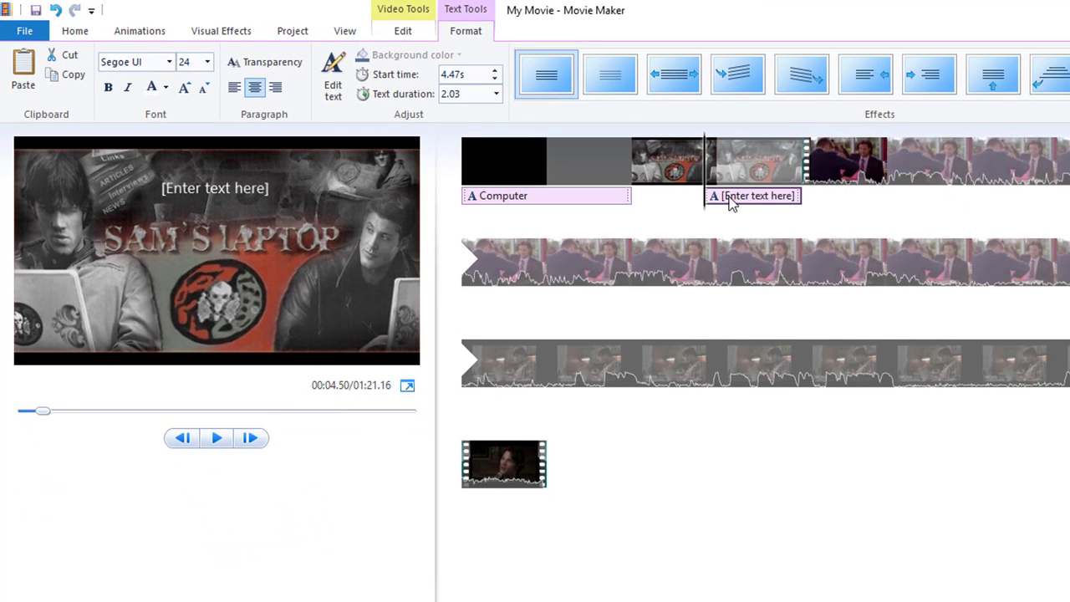
# Shift the placeholder caption on the Sam's Laptop picture to start at 4.62 s, and remove it from the timeline
pyautogui.moveTo(730, 196)
pyautogui.mouseDown()
pyautogui.moveTo(925, 218)
pyautogui.moveTo(855, 201)
pyautogui.moveTo(715, 204)
pyautogui.mouseUp()
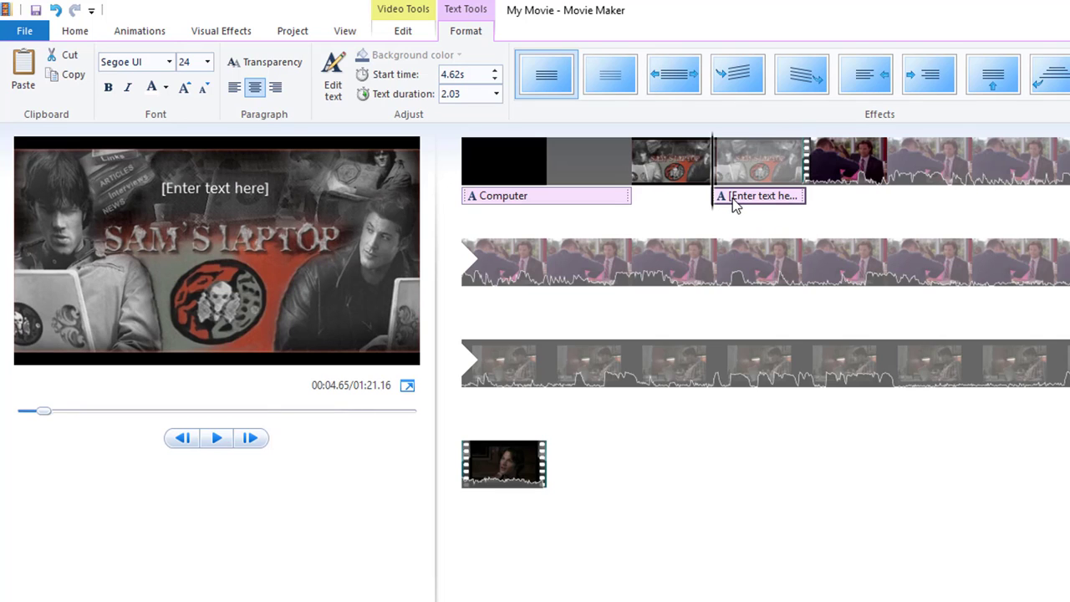
pyautogui.rightClick(732, 198)
pyautogui.click(772, 291)
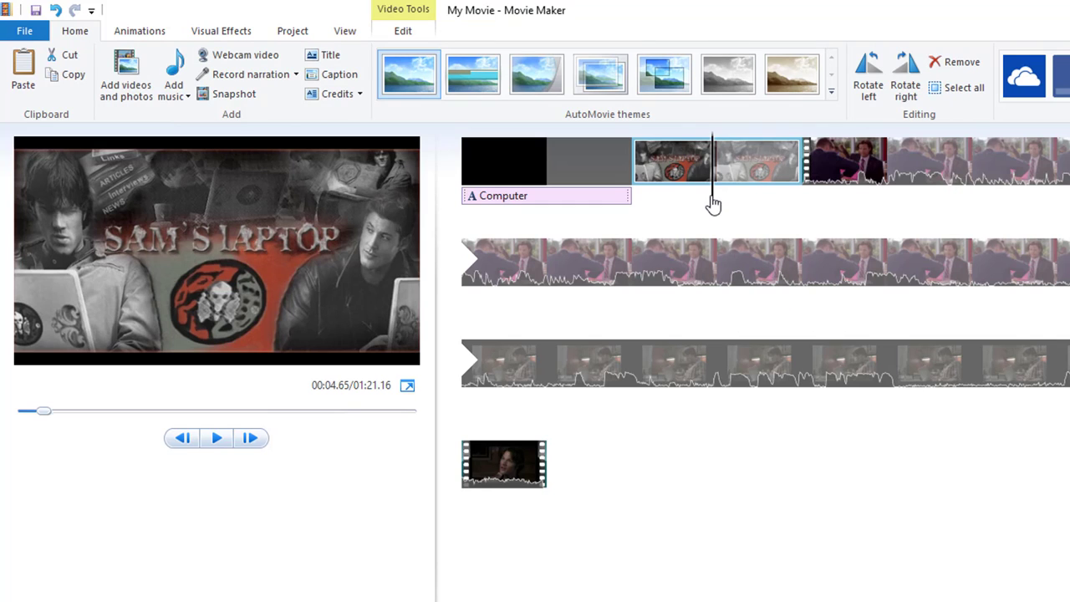
# Add a new blank credits clip at the end of the movie
pyautogui.click(552, 478)
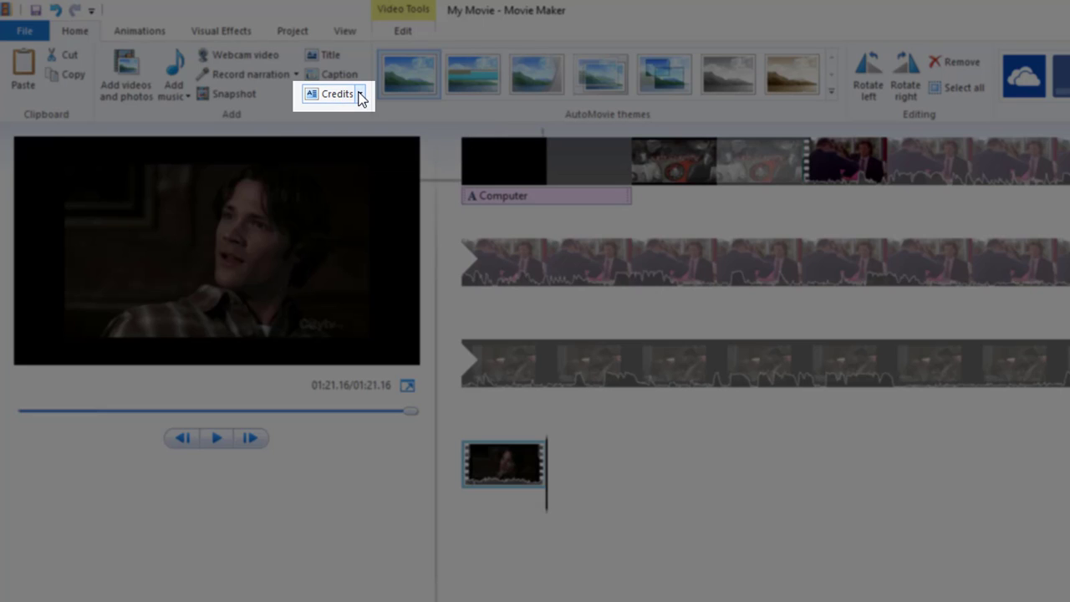
pyautogui.click(361, 95)
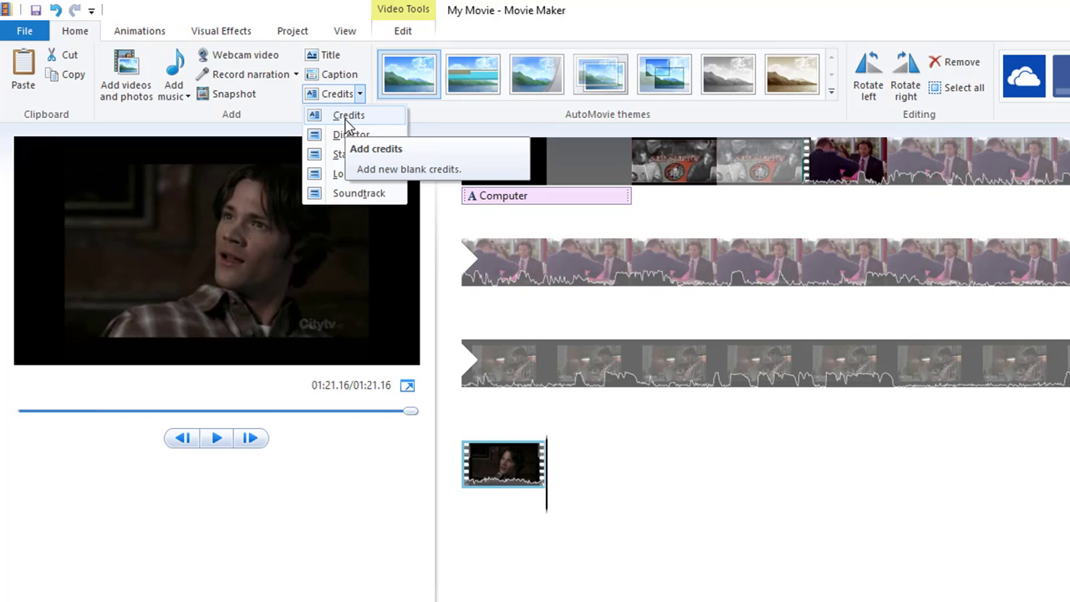
pyautogui.click(347, 122)
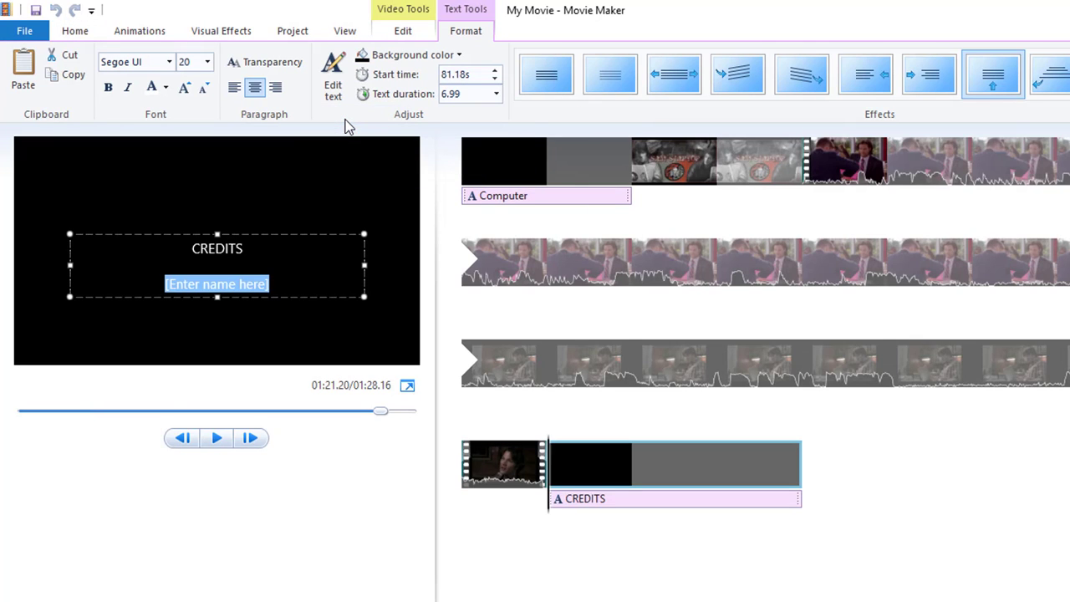
# Replace the credits placeholder with an "Edited by" line naming the editor, "Clips from YouTube" and "Audio from YouTube", and preview the credits
pyautogui.click(270, 272)
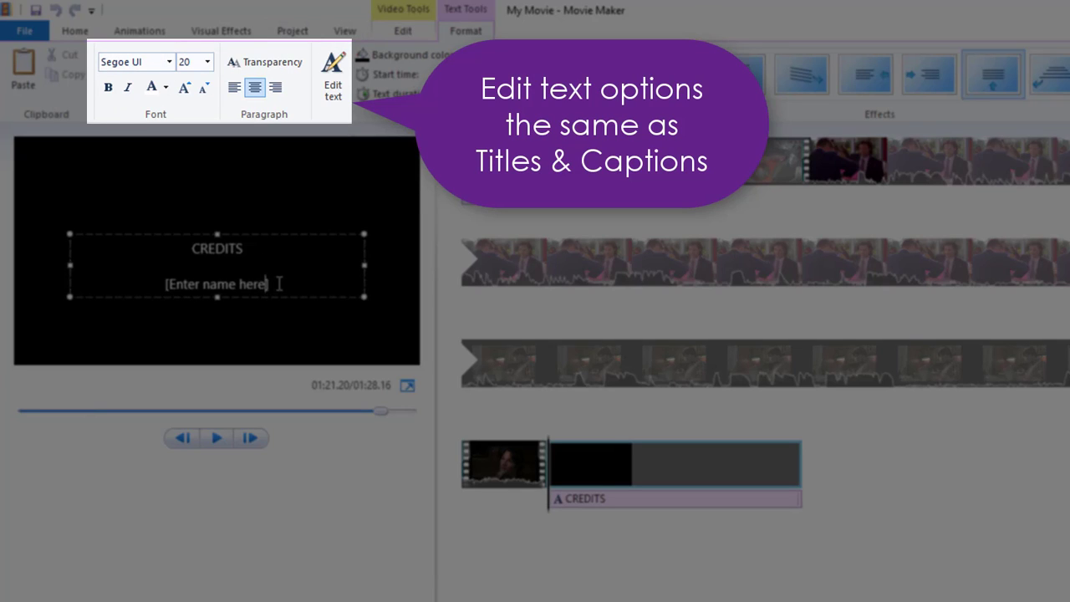
pyautogui.moveTo(276, 285); pyautogui.dragTo(163, 285)
pyautogui.write('Edit')
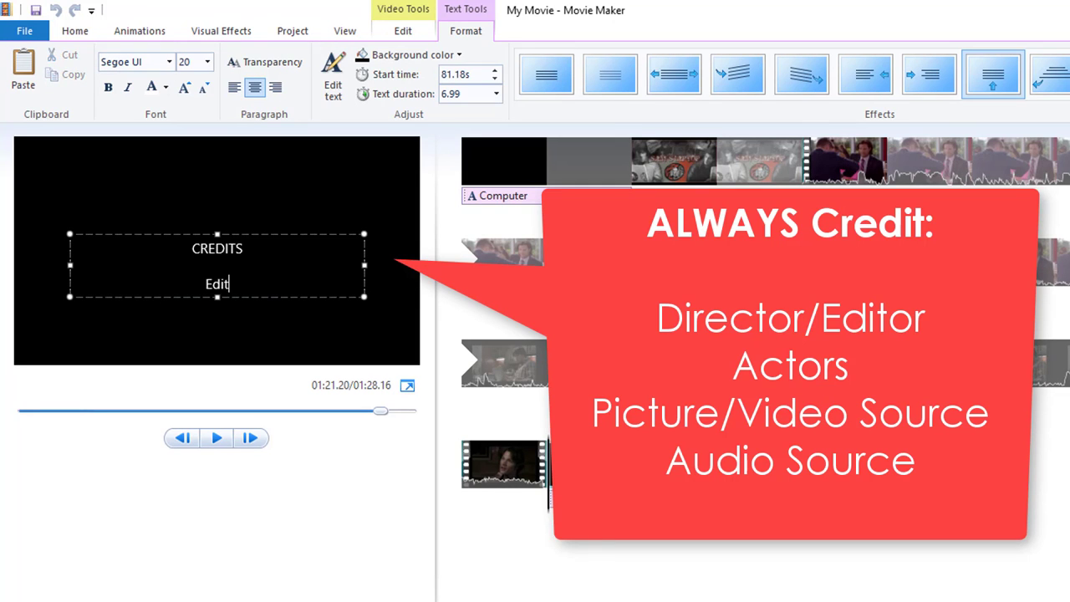
pyautogui.write('ed by Goose')
pyautogui.press('Return')
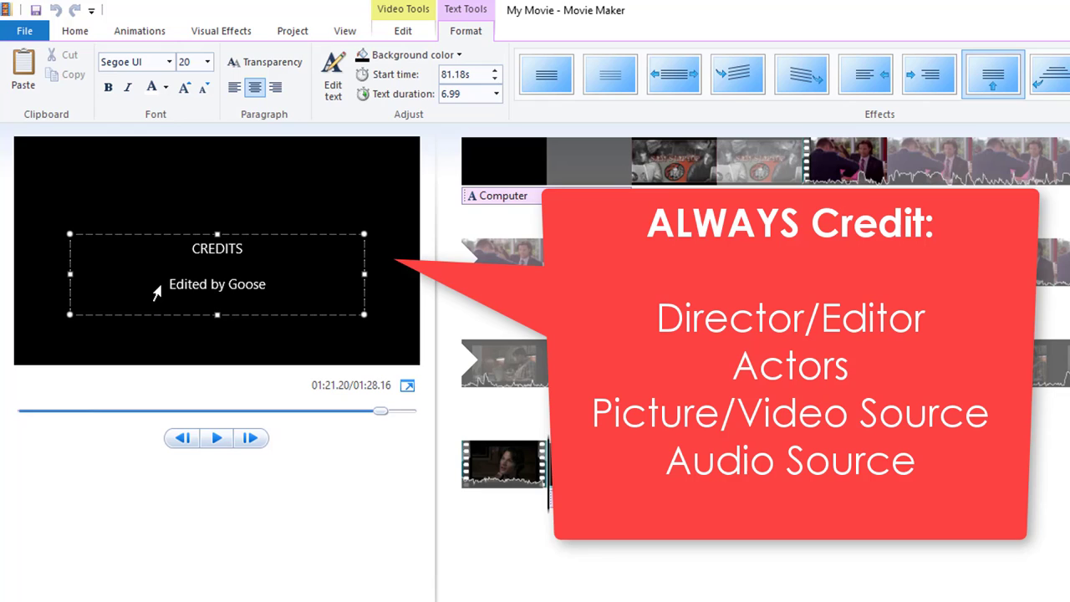
pyautogui.write('Clips from YouTube')
pyautogui.press('Return')
pyautogui.write('Audio from YouTube')
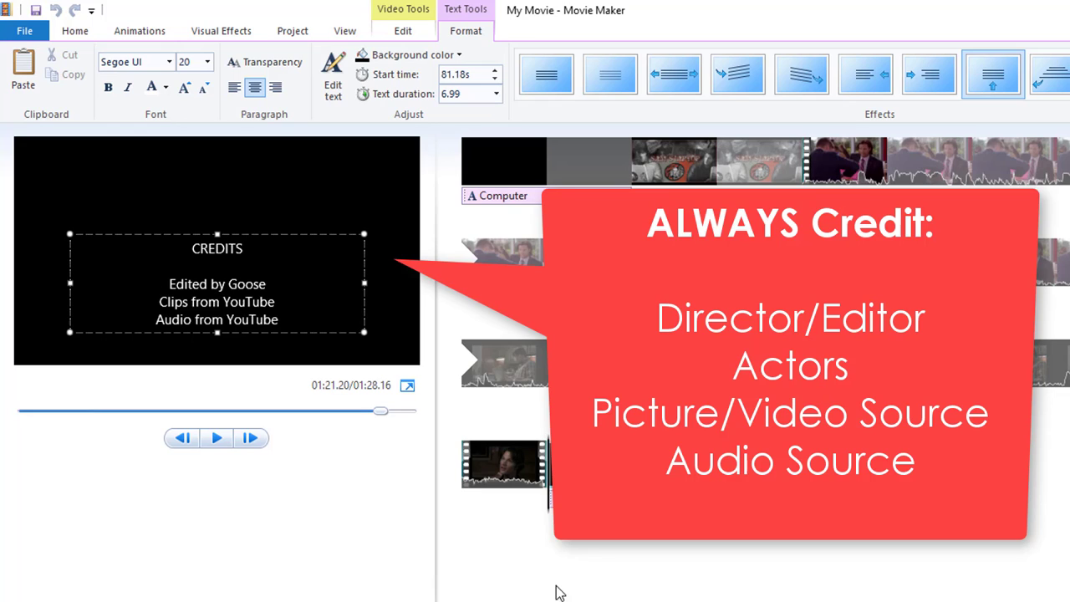
pyautogui.click(561, 584)
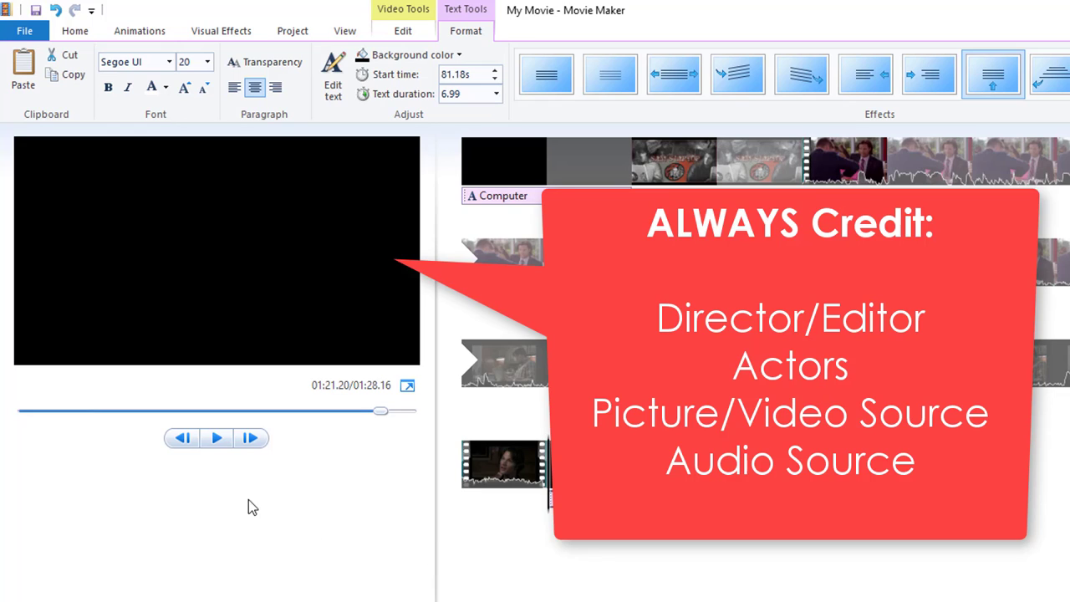
pyautogui.click(216, 440)
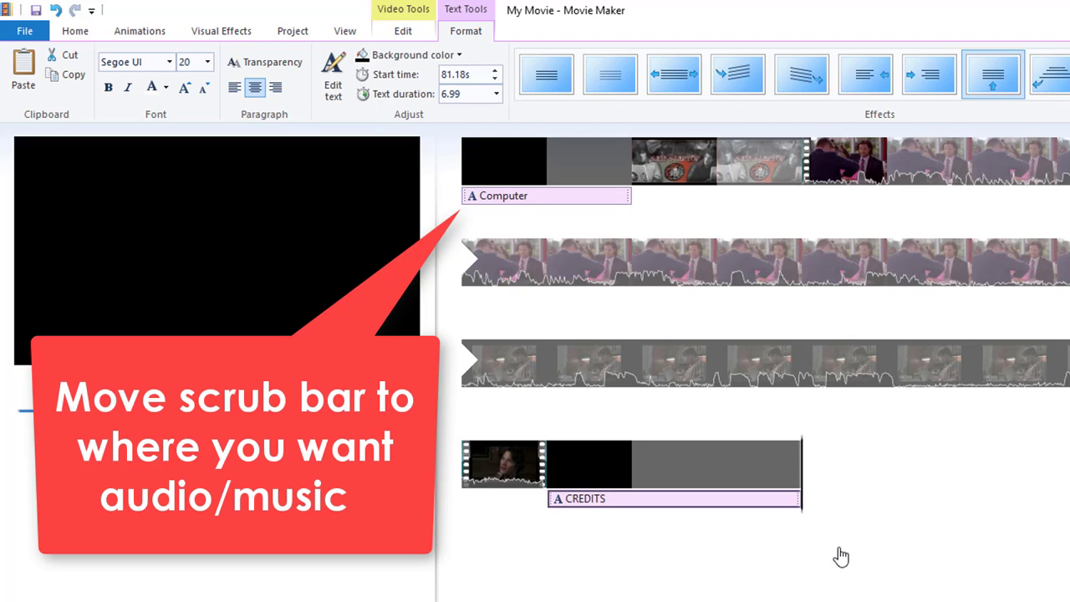
# Add Computer_Sounds from the Video Production > Unit 3 > Computer Video folder as music at the very start of the movie
pyautogui.moveTo(824, 526); pyautogui.dragTo(460, 208)
pyautogui.click(458, 203)
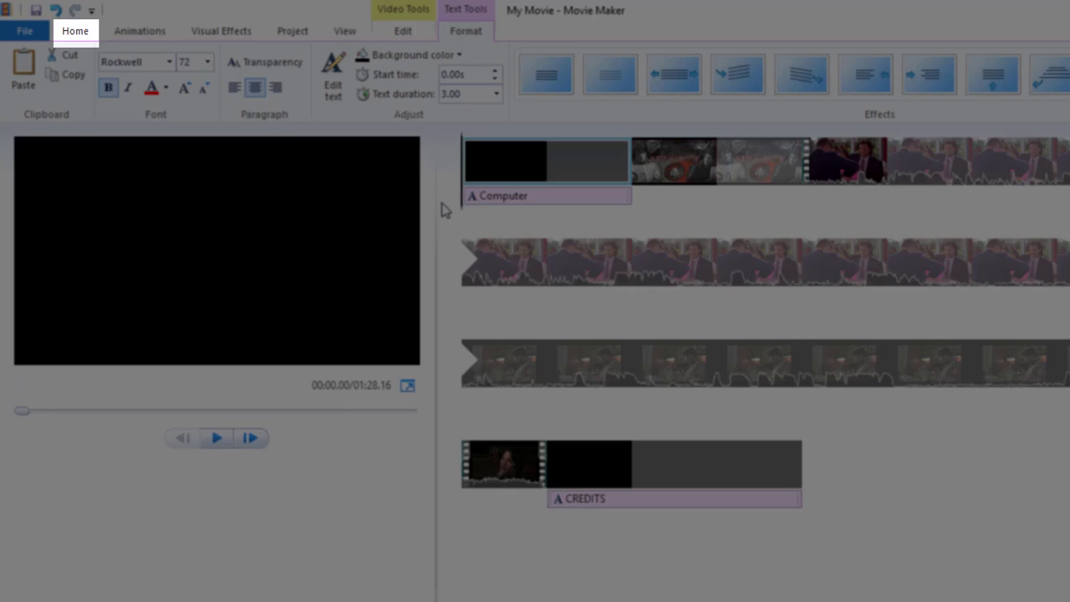
pyautogui.click(71, 34)
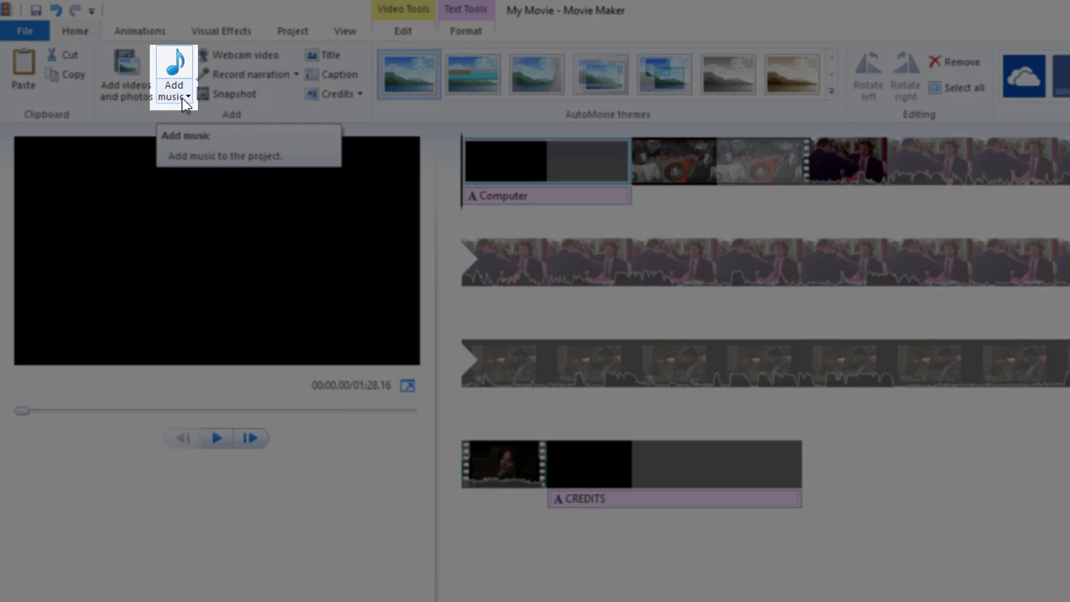
pyautogui.click(184, 99)
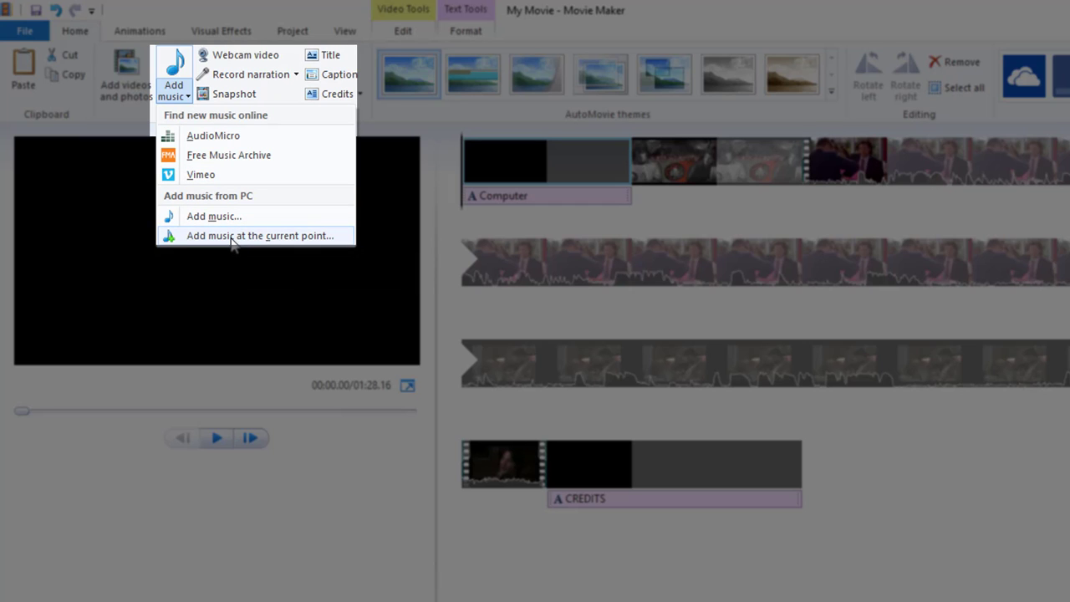
pyautogui.click(233, 237)
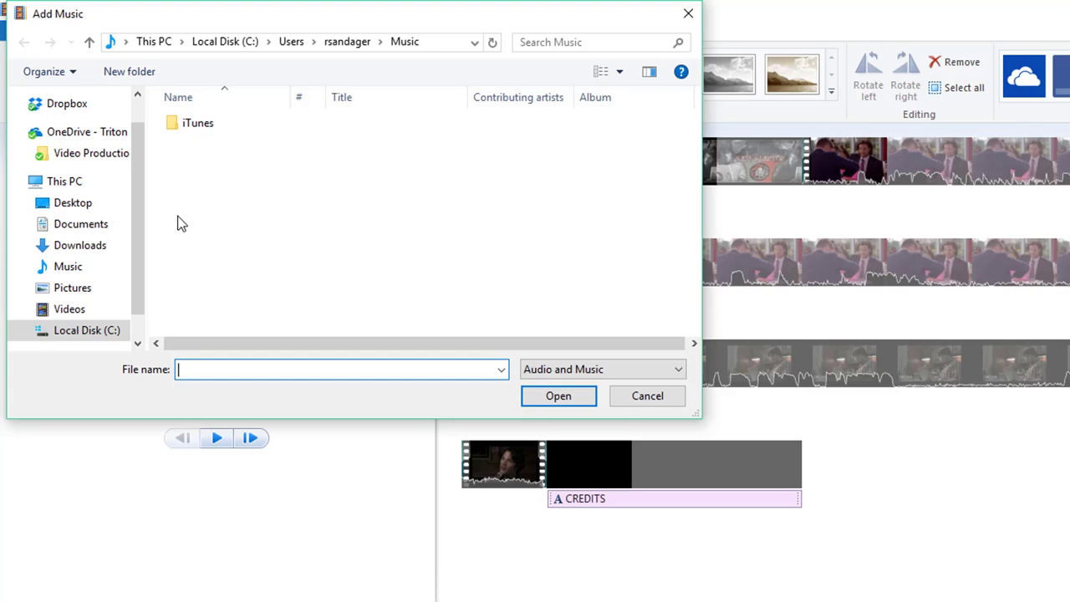
pyautogui.click(89, 132)
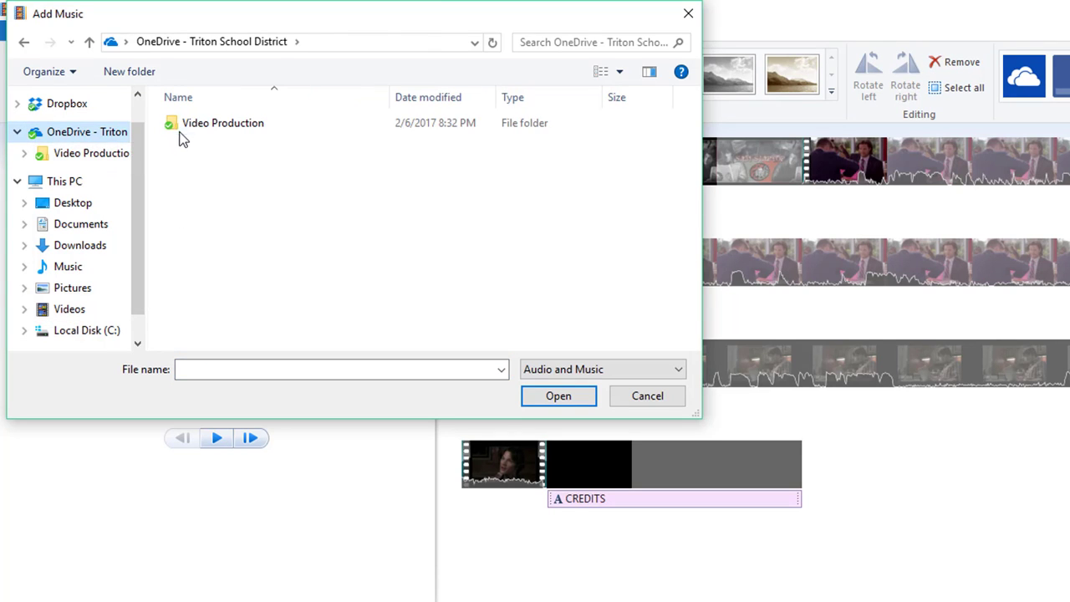
pyautogui.doubleClick(181, 127)
pyautogui.doubleClick(181, 130)
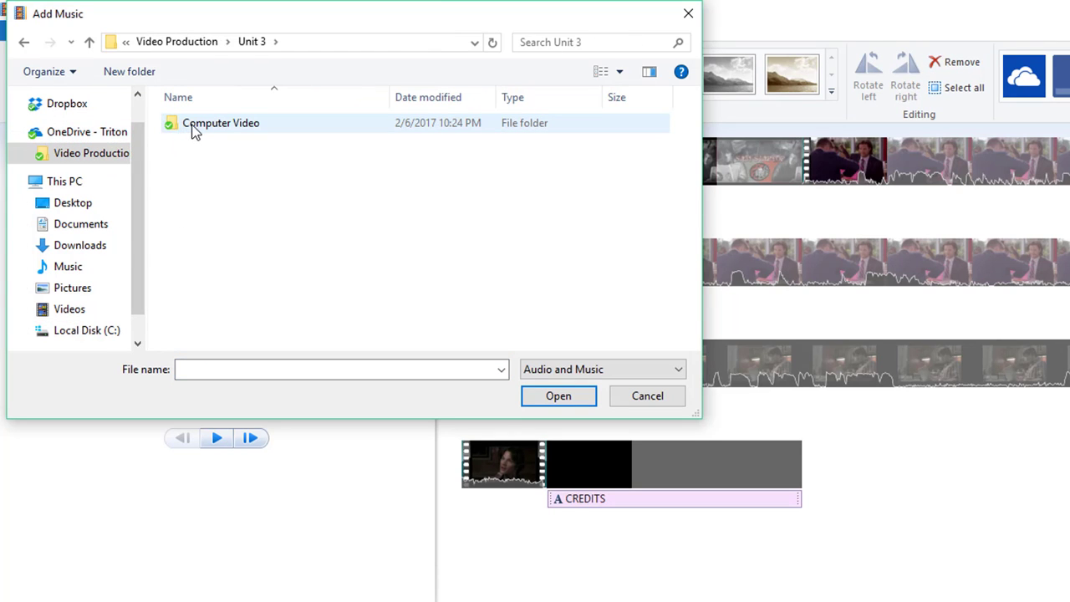
pyautogui.doubleClick(192, 128)
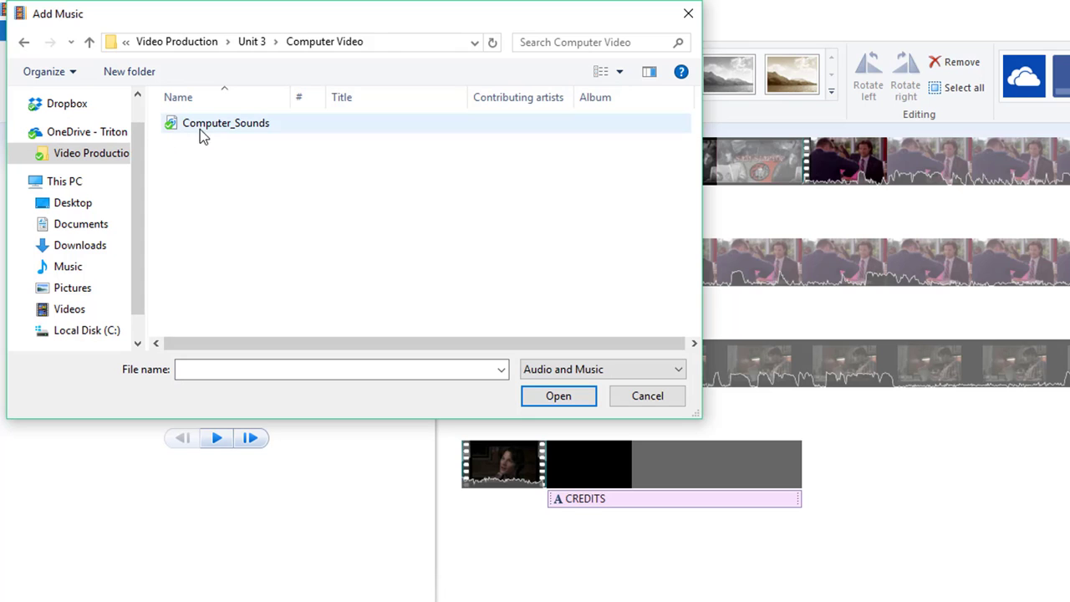
pyautogui.click(198, 132)
pyautogui.click(530, 392)
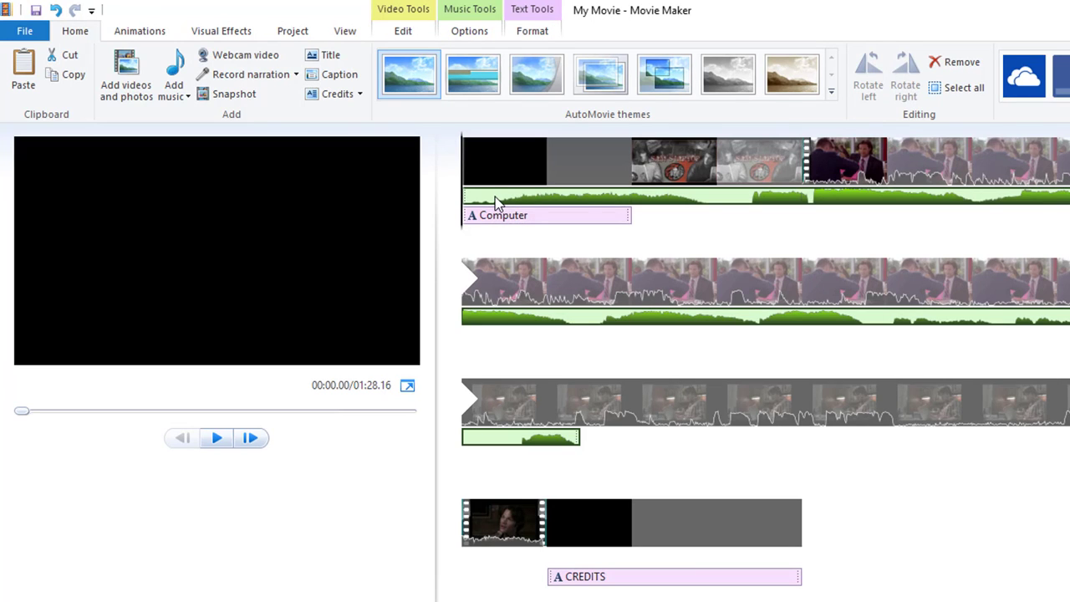
# Look over the music item's volume, fade and editing options
pyautogui.click(470, 34)
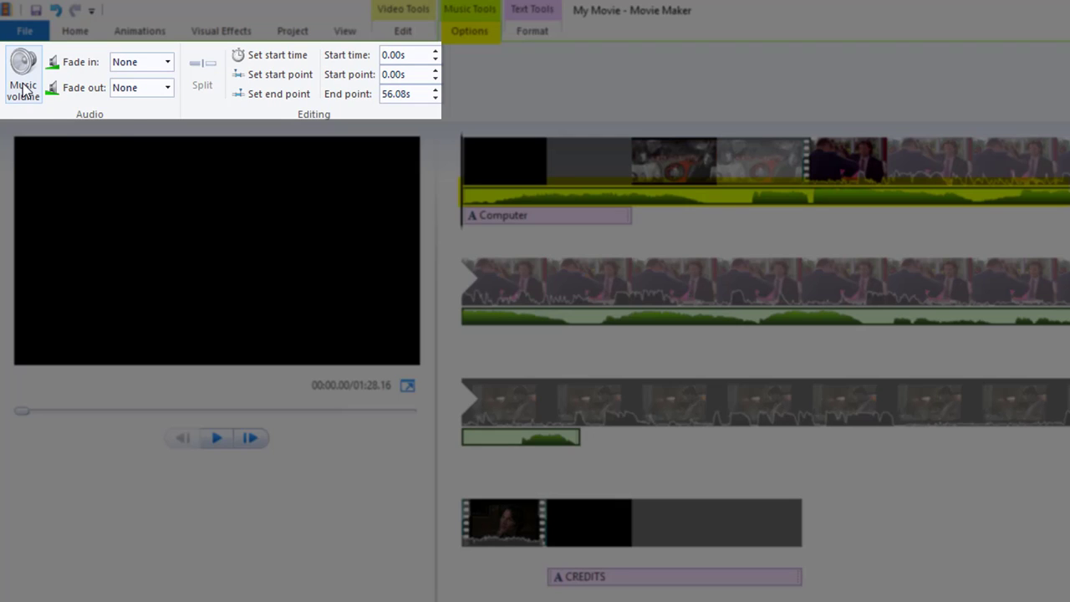
pyautogui.click(23, 88)
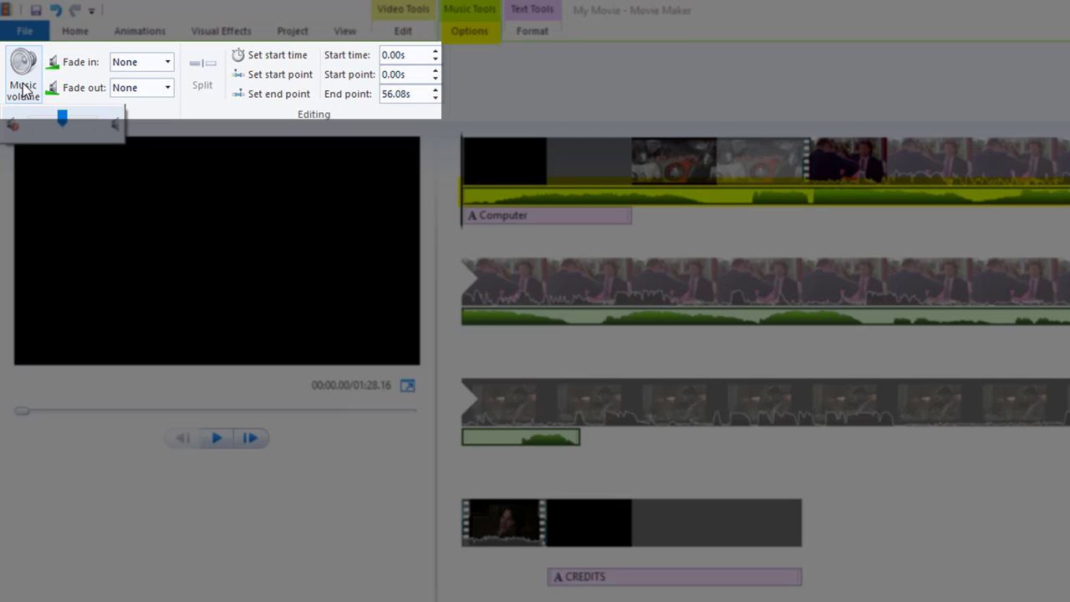
pyautogui.click(74, 72)
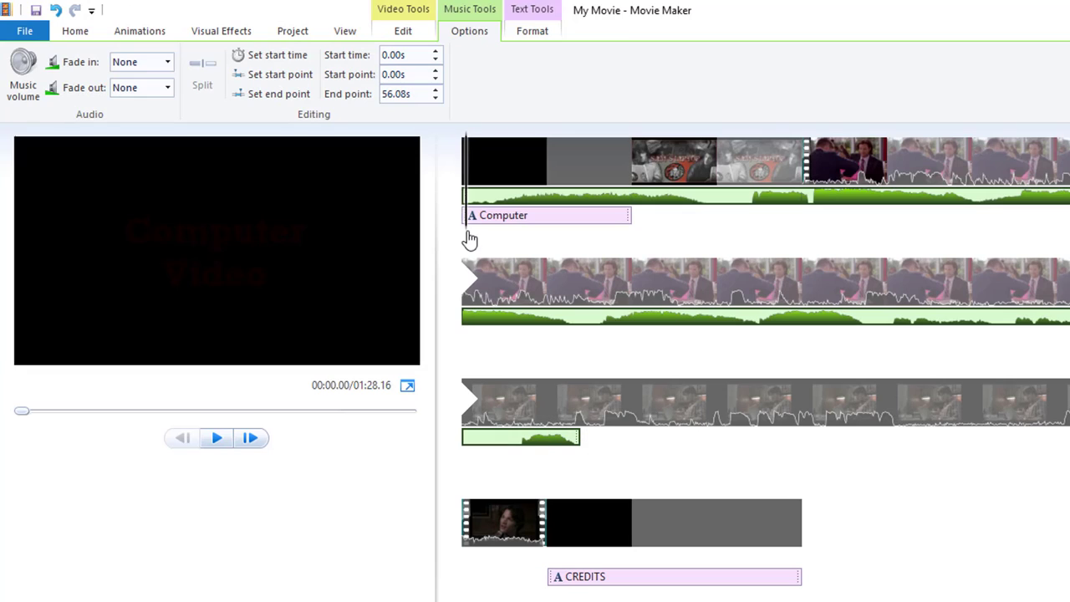
# Split the Computer_Sounds music at 53.95 s, near its end
pyautogui.click(466, 276)
pyautogui.click(514, 450)
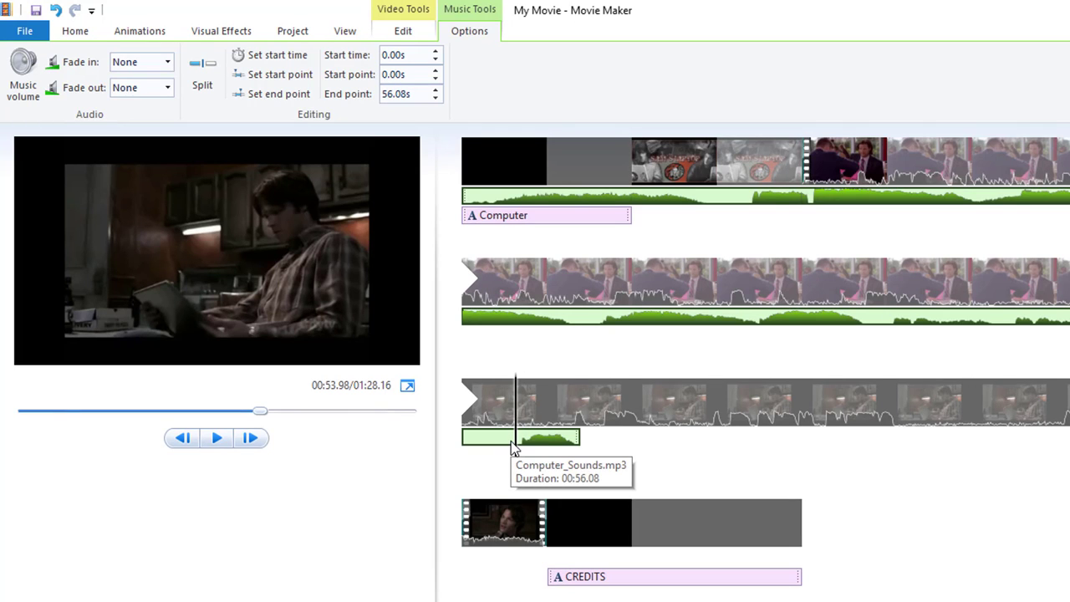
pyautogui.rightClick(510, 440)
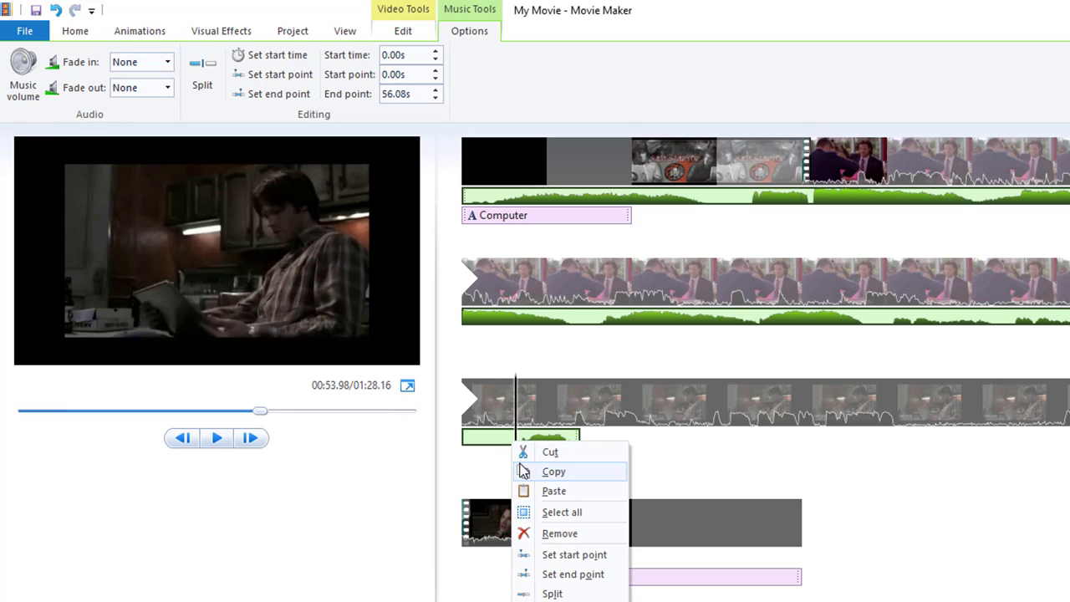
pyautogui.click(556, 554)
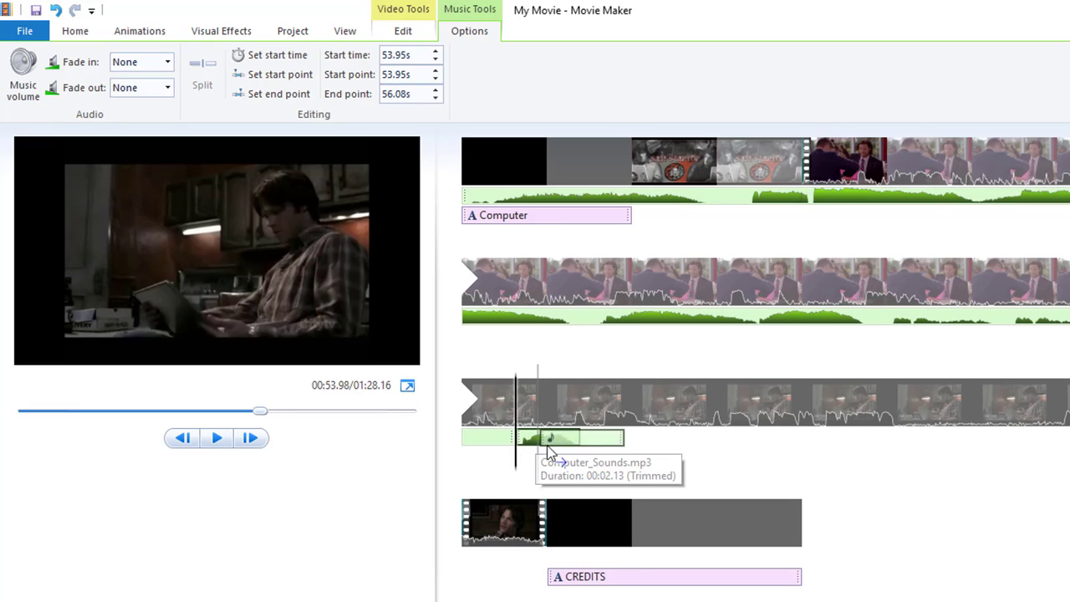
# Move the short last piece of music to the start of the credits at 81.15 s, and preview it there
pyautogui.moveTo(550, 441); pyautogui.dragTo(551, 563)
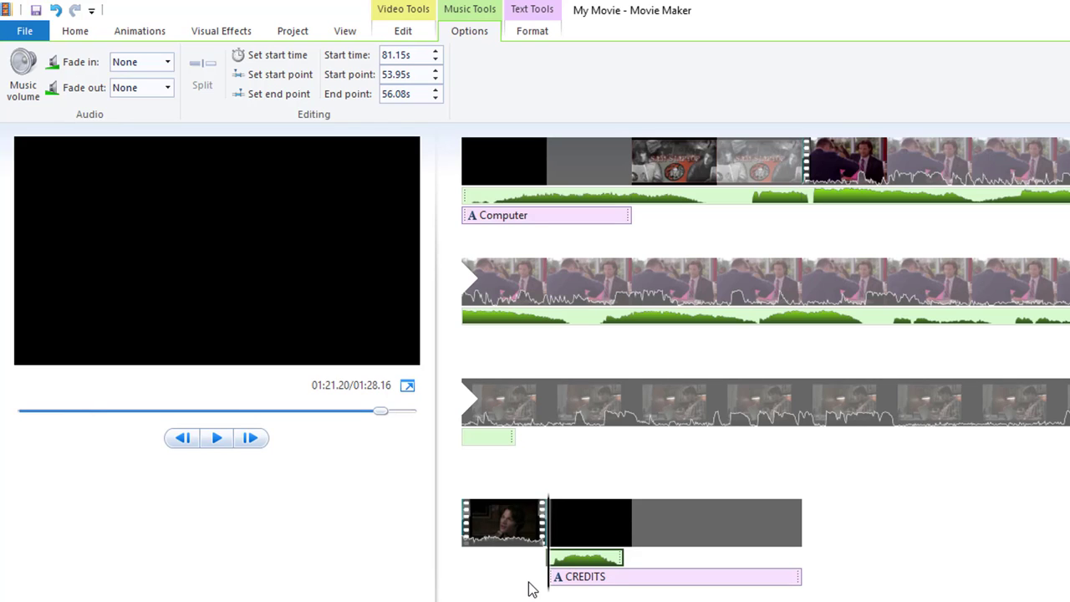
pyautogui.press('space')
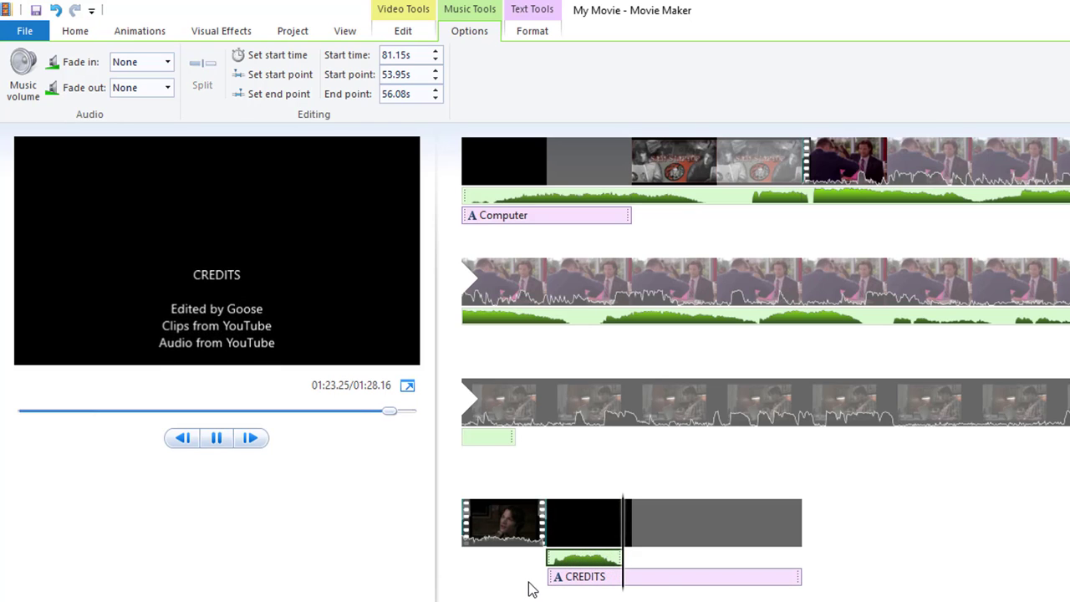
pyautogui.click(606, 519)
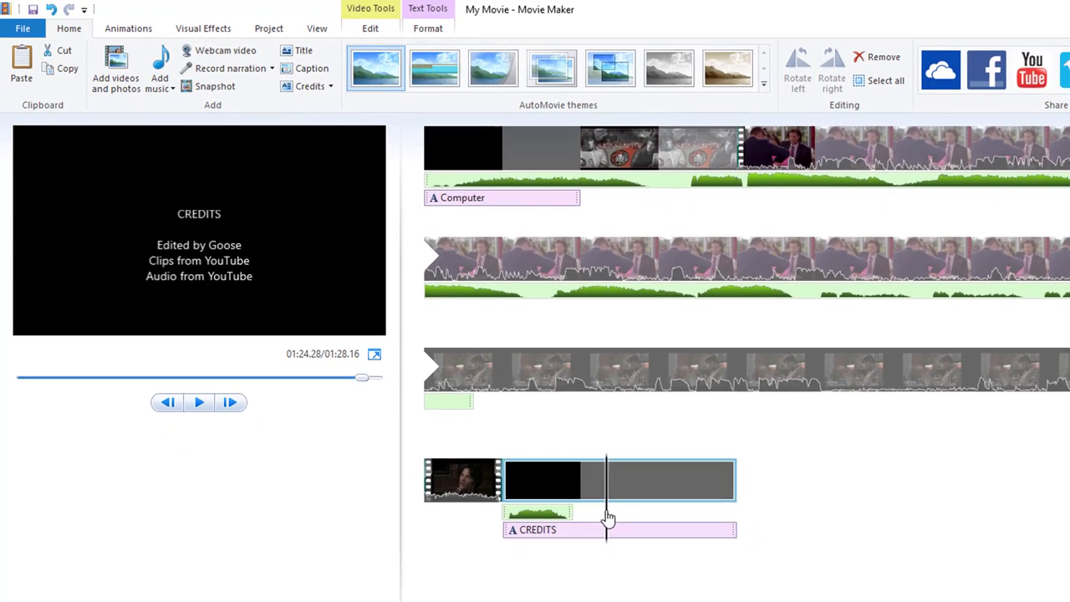
# Split the long remaining piece of music at 42.03 s, in the gap before the quieter sounds
pyautogui.click(644, 397)
pyautogui.click(486, 191)
pyautogui.click(453, 180)
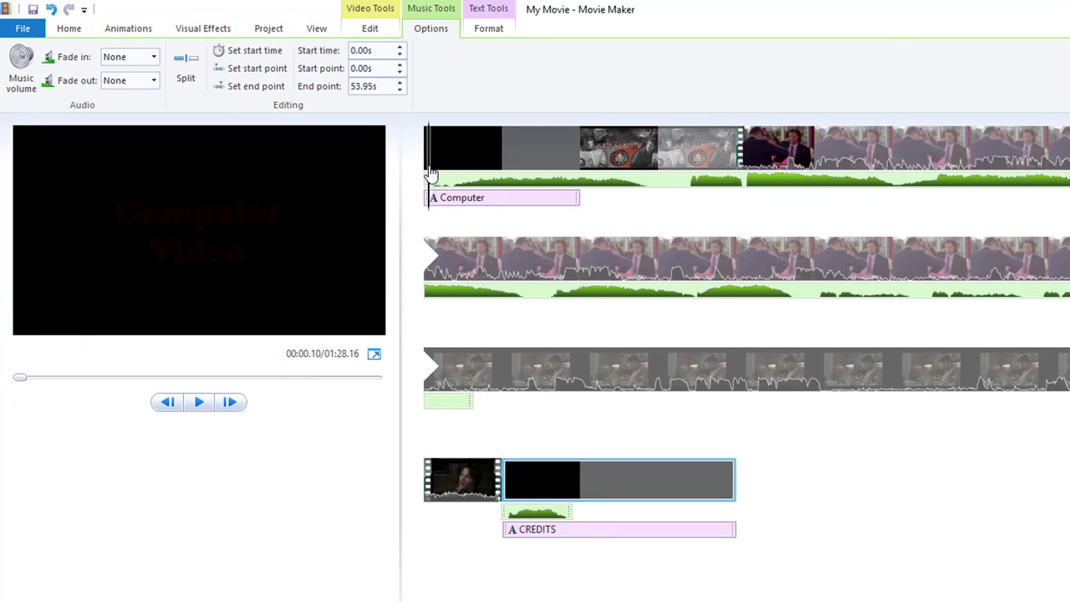
pyautogui.click(946, 286)
pyautogui.click(929, 288)
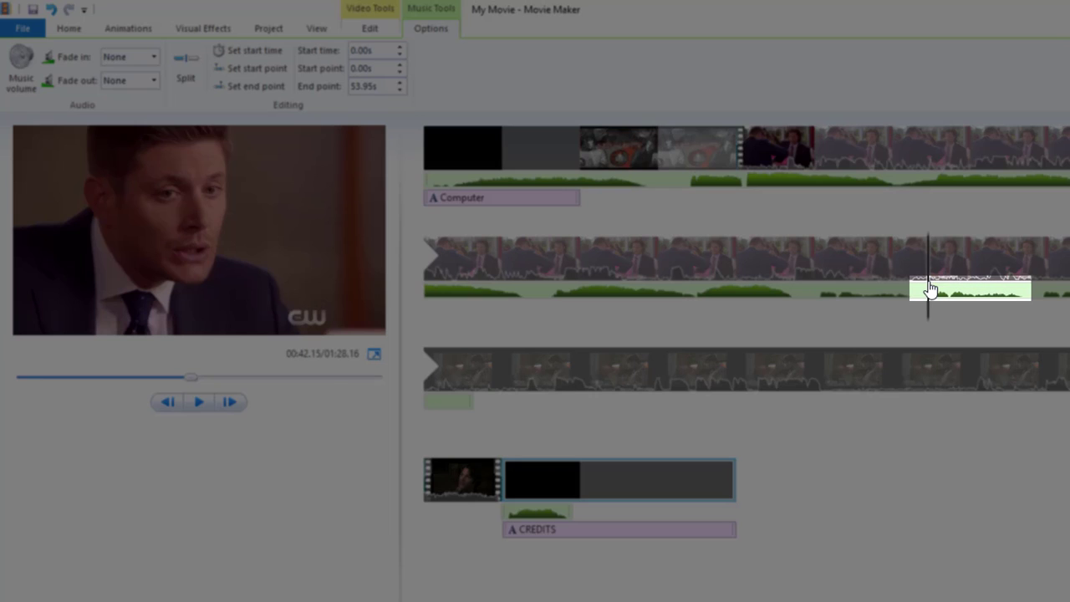
pyautogui.click(1031, 303)
pyautogui.click(936, 303)
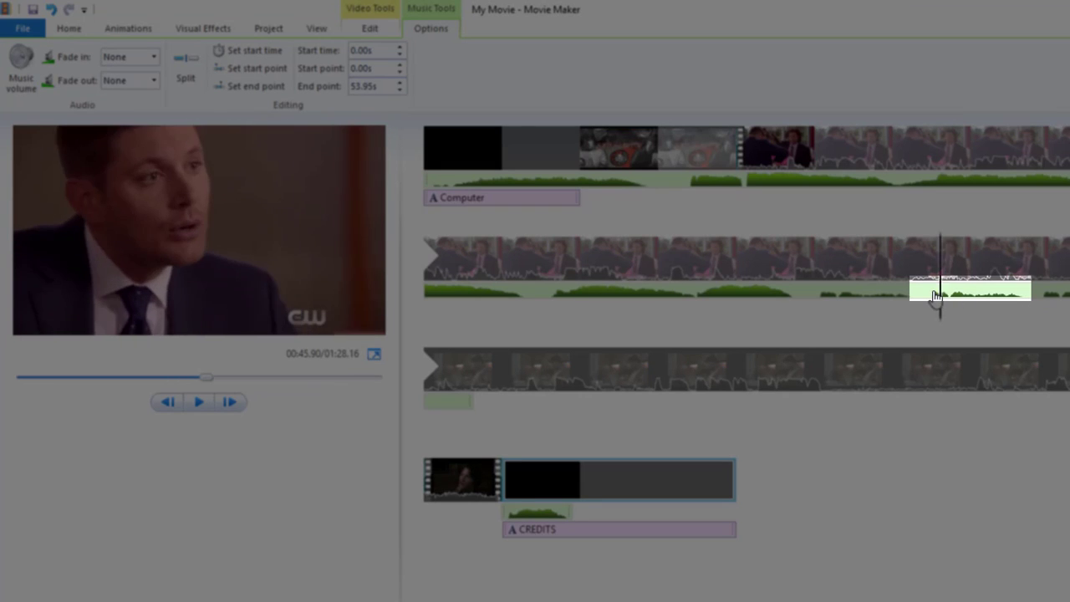
pyautogui.click(924, 295)
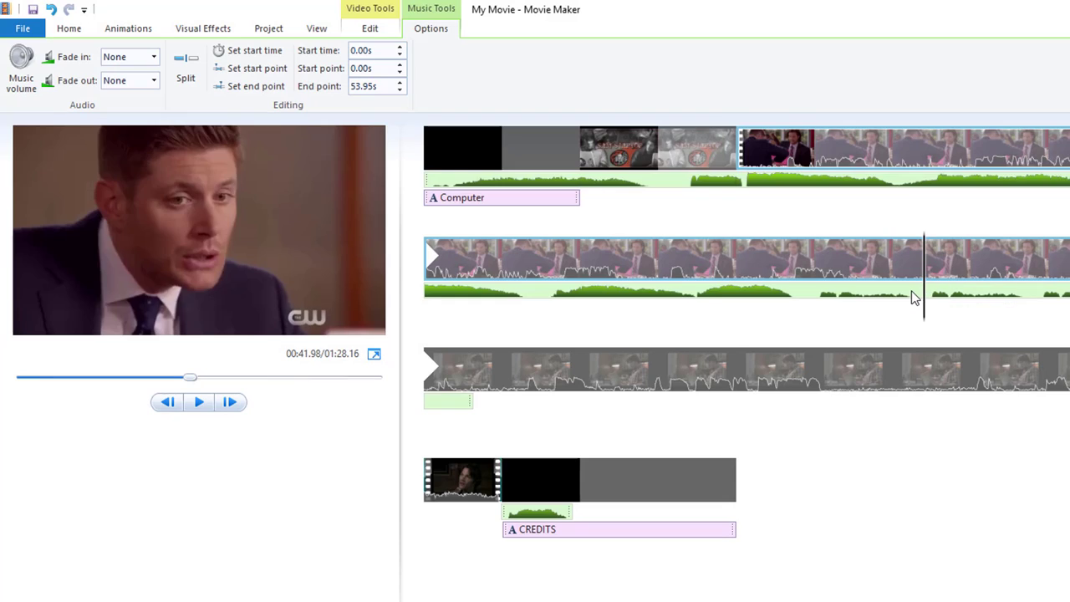
pyautogui.press('Delete')
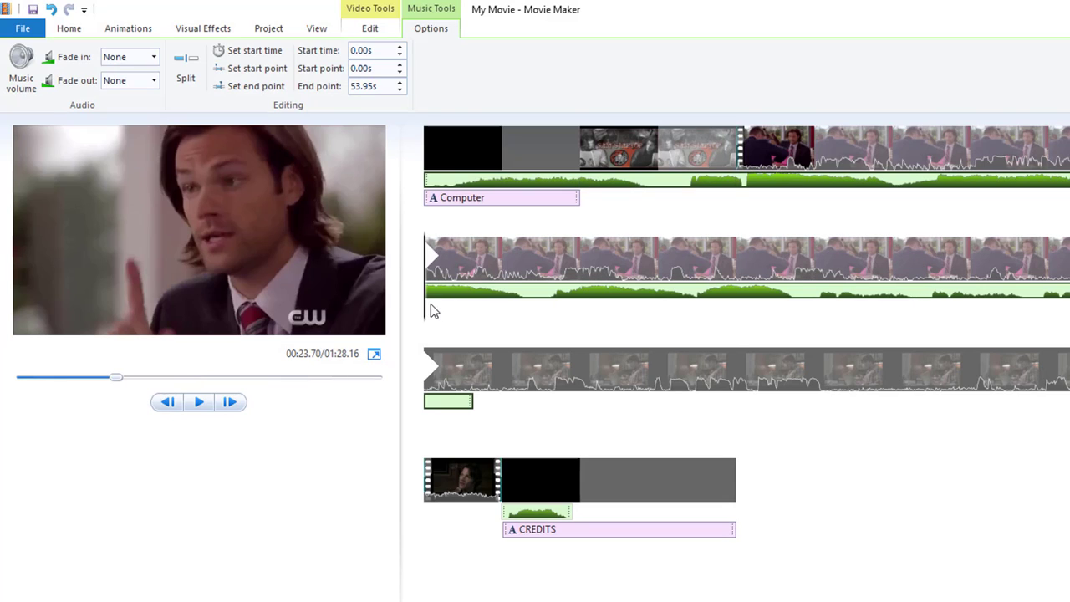
pyautogui.moveTo(430, 310); pyautogui.dragTo(926, 306)
pyautogui.rightClick(924, 290)
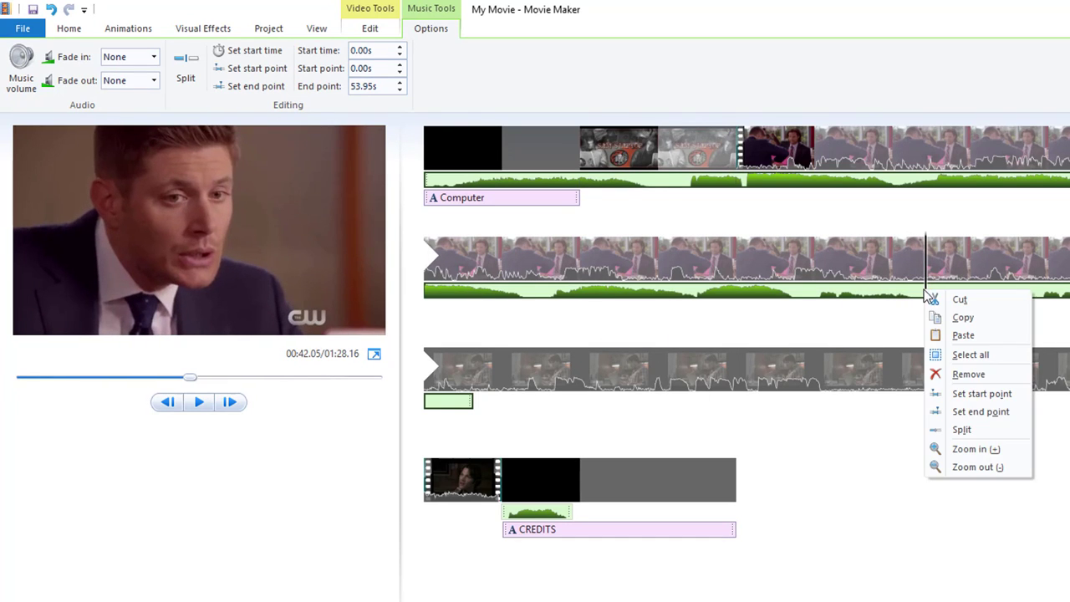
pyautogui.click(963, 428)
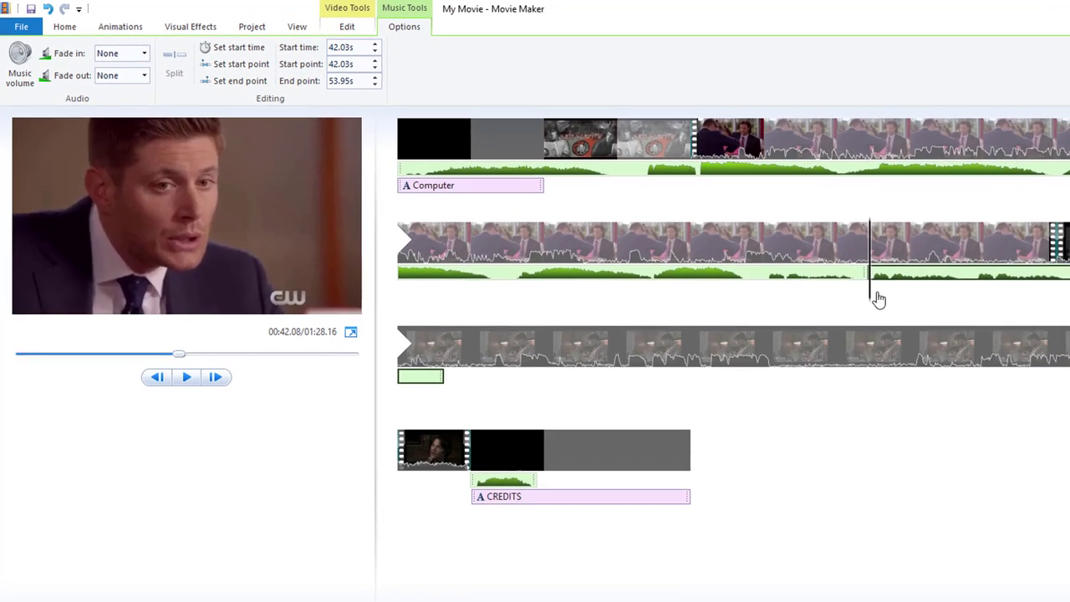
# Split the quieter Computer_Sounds music at 45.75 s and remove the long first piece that ends at 42.03 s
pyautogui.click(958, 305)
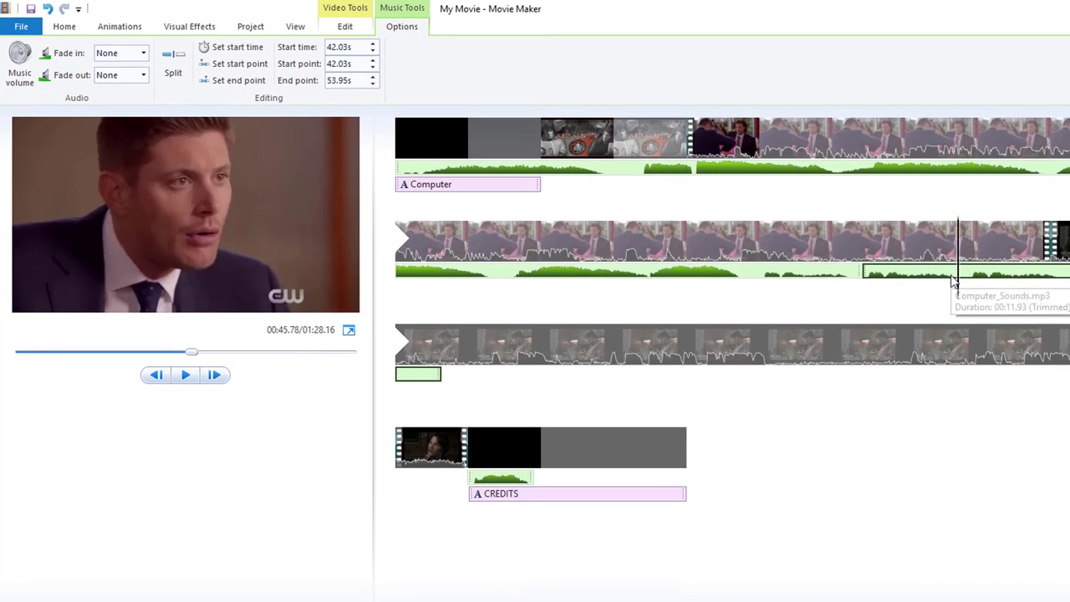
pyautogui.press('m')
pyautogui.click(820, 276)
pyautogui.rightClick(821, 275)
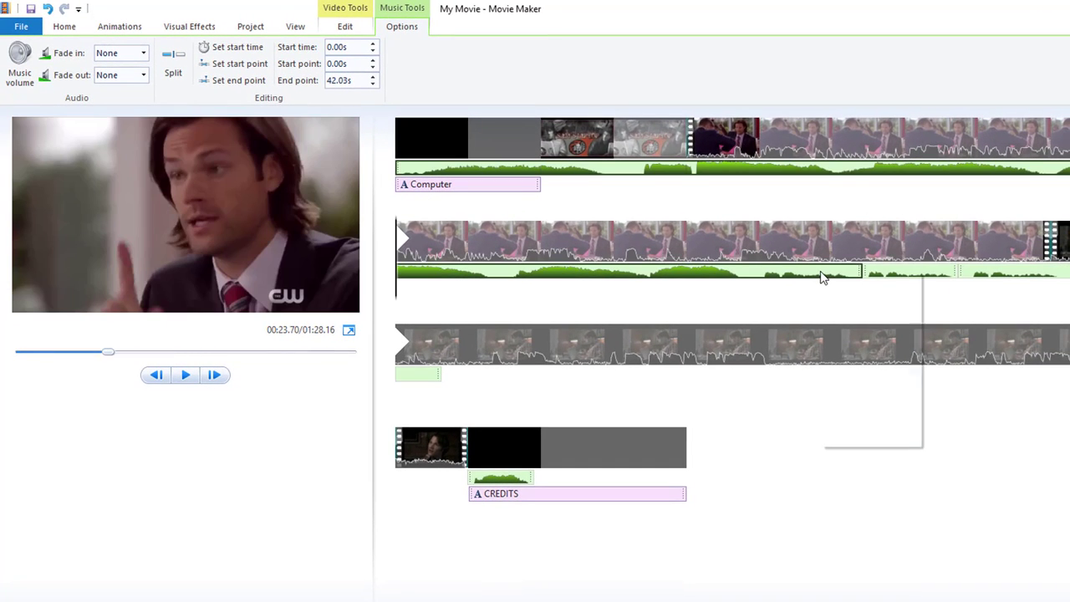
pyautogui.click(863, 350)
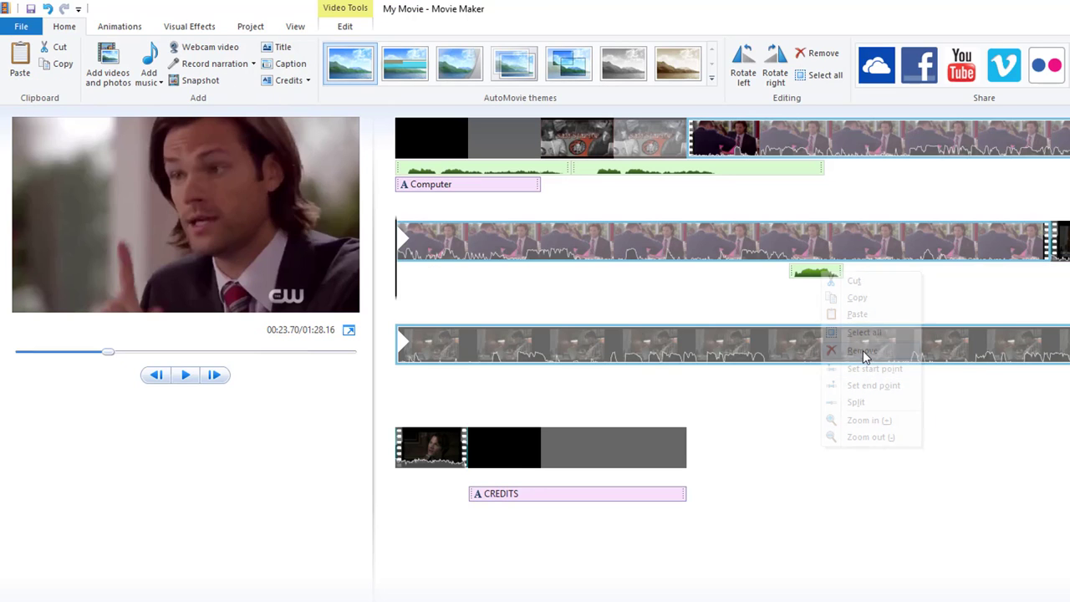
# Remove the leftover music starting at point 45.75 s, and place the remaining pieces at the movie's start and the credits' start at 81.15 s
pyautogui.click(613, 174)
pyautogui.rightClick(613, 174)
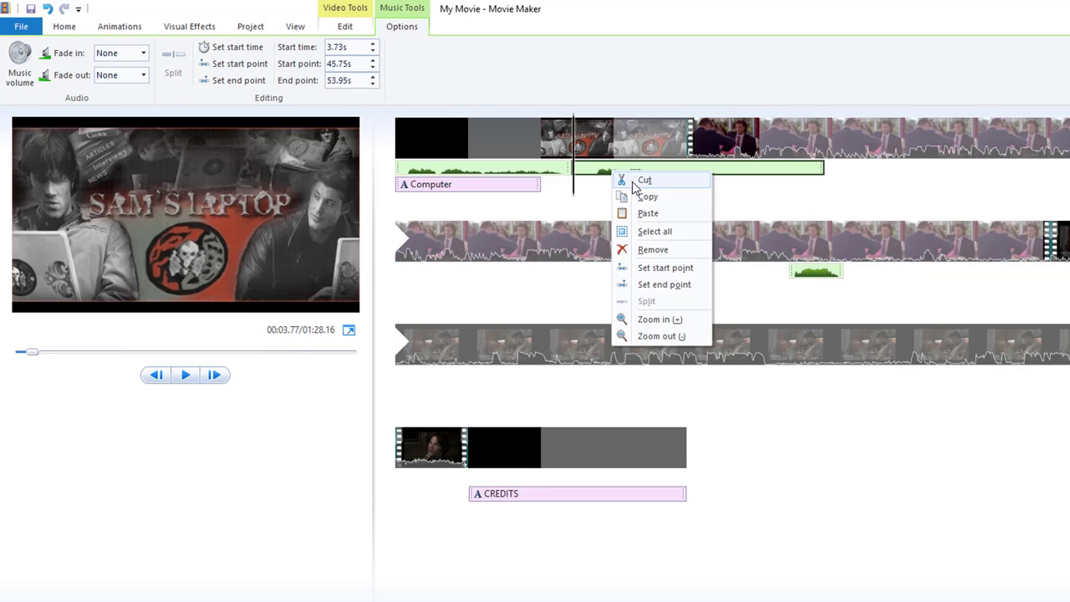
pyautogui.click(660, 251)
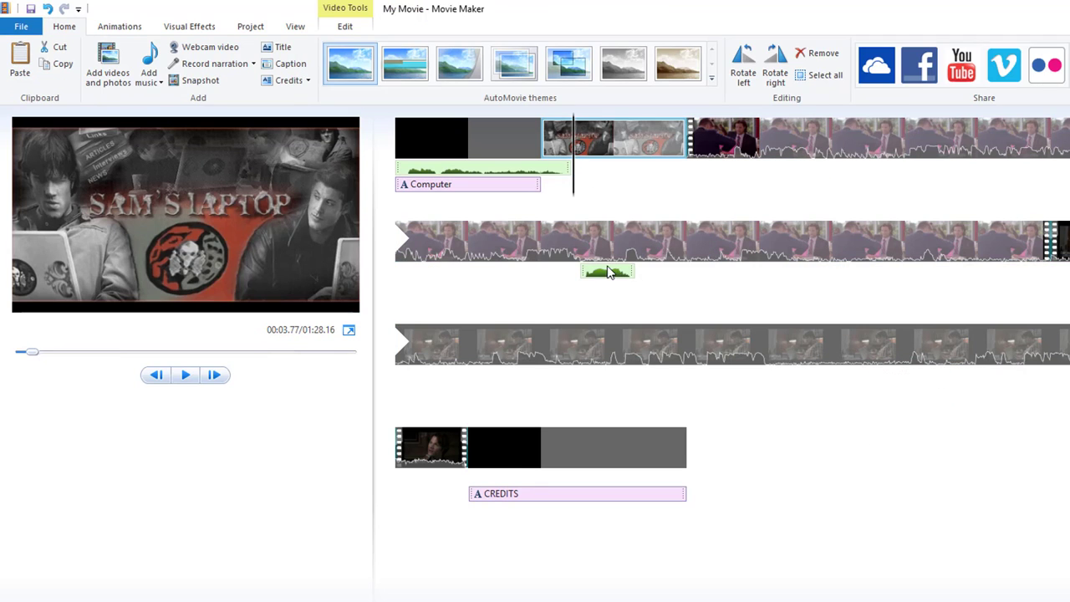
pyautogui.moveTo(610, 274); pyautogui.dragTo(469, 457)
pyautogui.moveTo(500, 170); pyautogui.dragTo(393, 170)
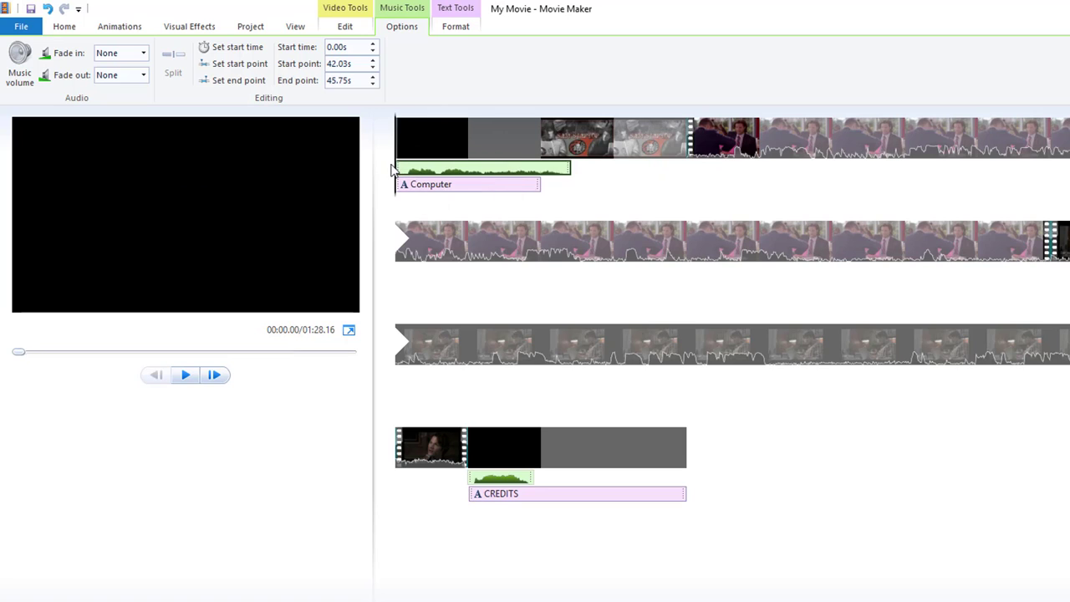
# Preview the music over the opening title, and preview it again from the transition into the credits
pyautogui.press('space')
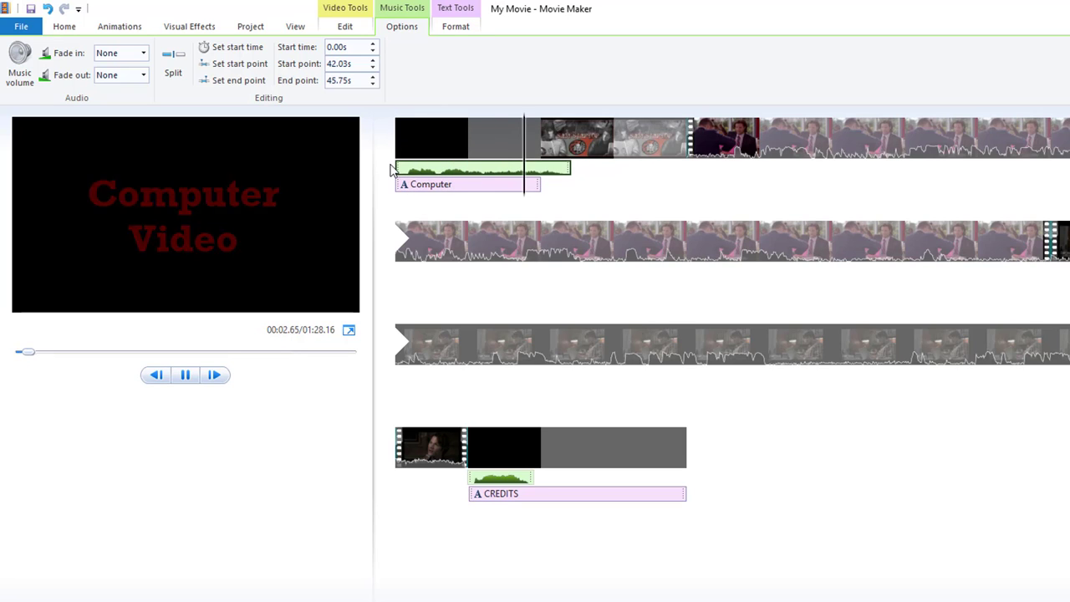
pyautogui.press('space')
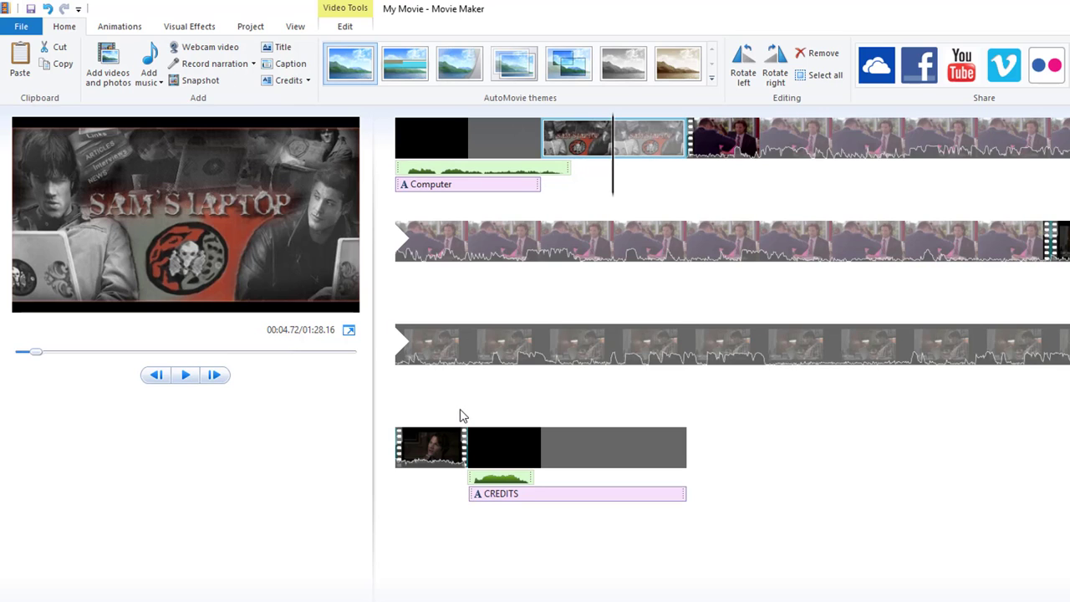
pyautogui.click(461, 444)
pyautogui.press('space')
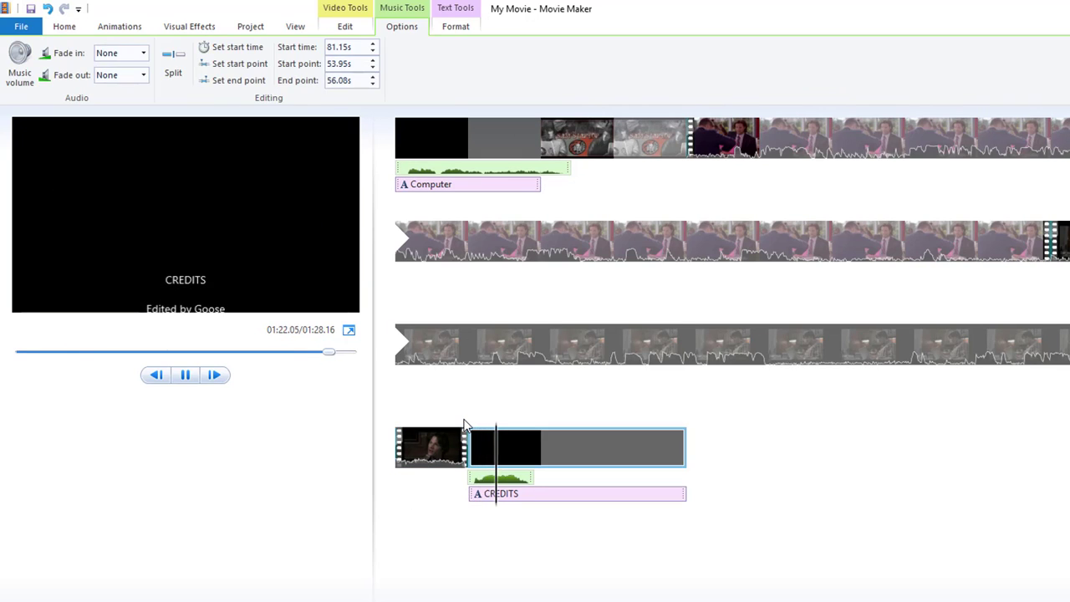
pyautogui.press('space')
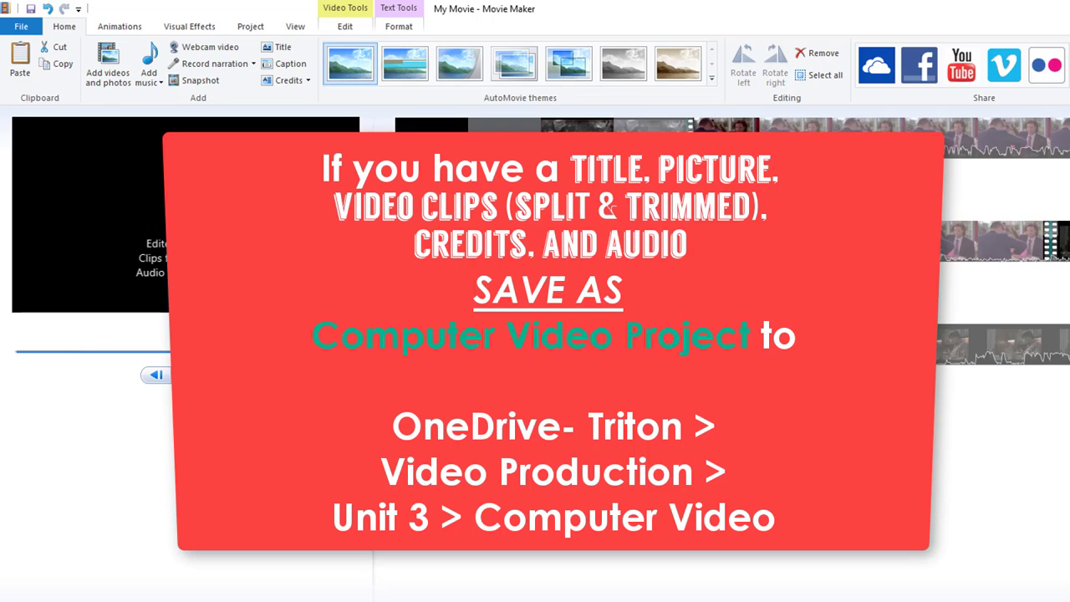
# Save the project under a new name beginning with "Computer" in the OneDrive folder Video Production > Unit 3 > Computer Video
pyautogui.click(32, 27)
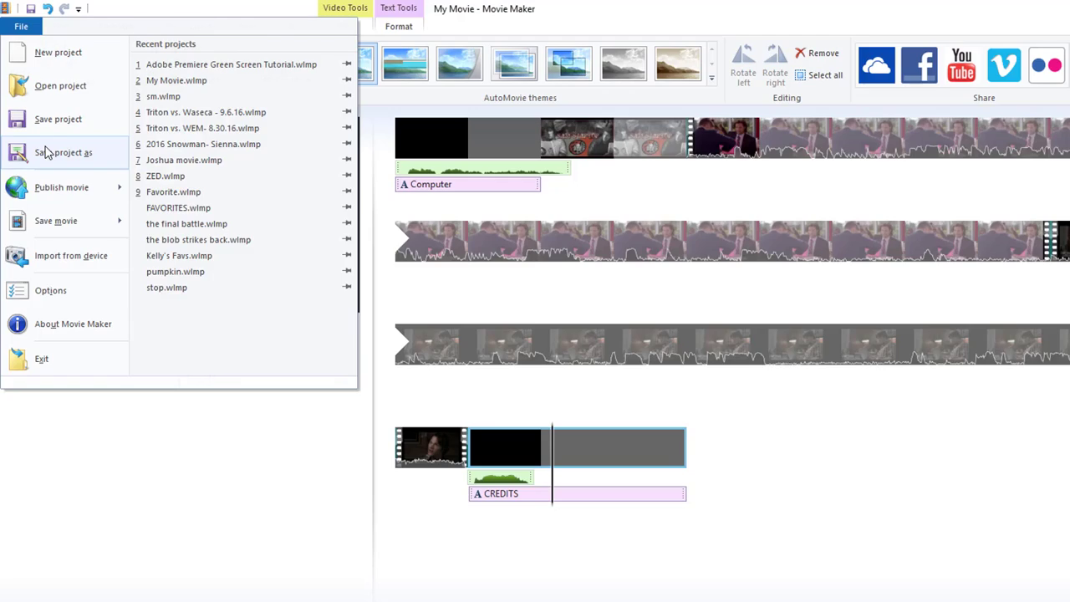
pyautogui.click(48, 152)
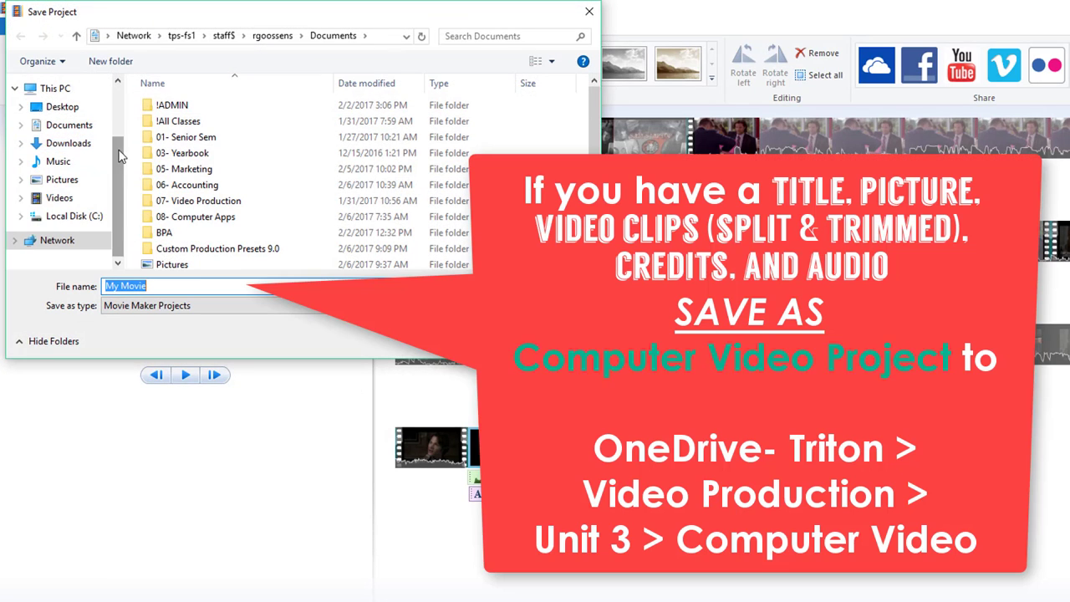
pyautogui.scroll(2, 124, 121)
pyautogui.click(76, 112)
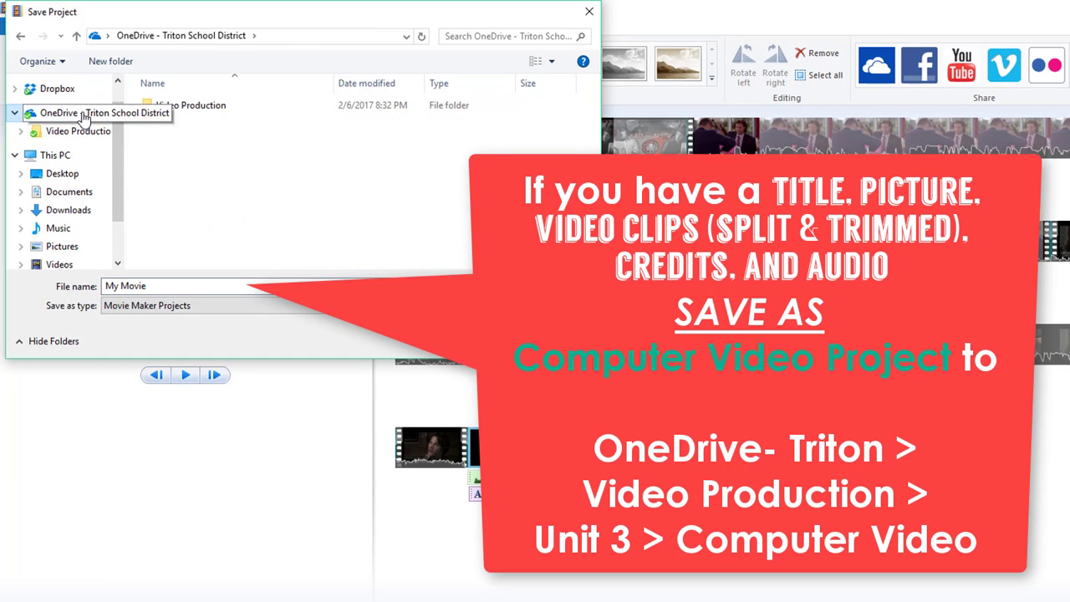
pyautogui.doubleClick(183, 115)
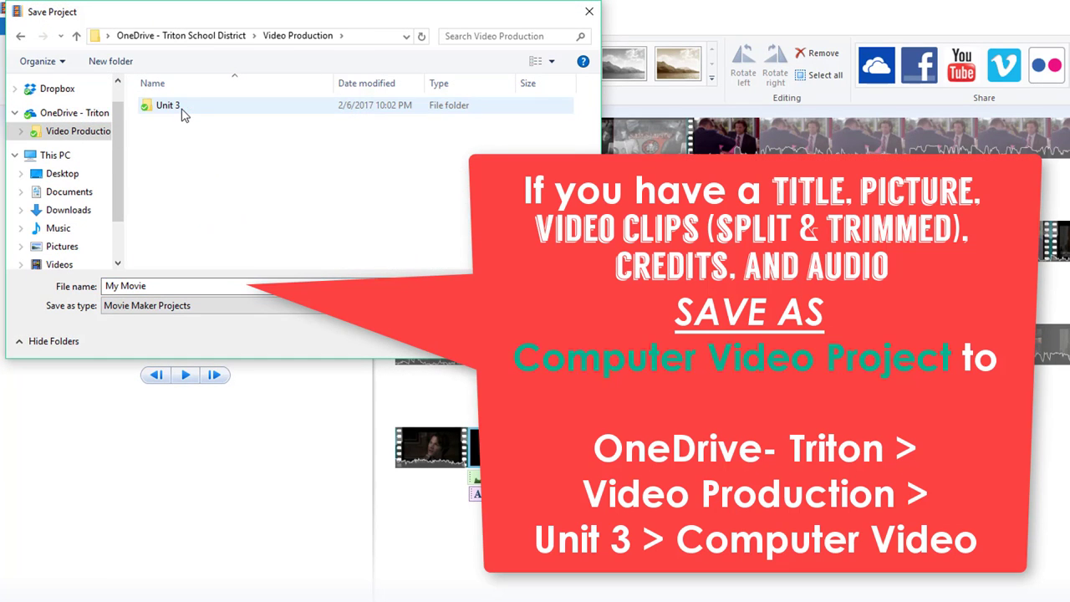
pyautogui.doubleClick(173, 114)
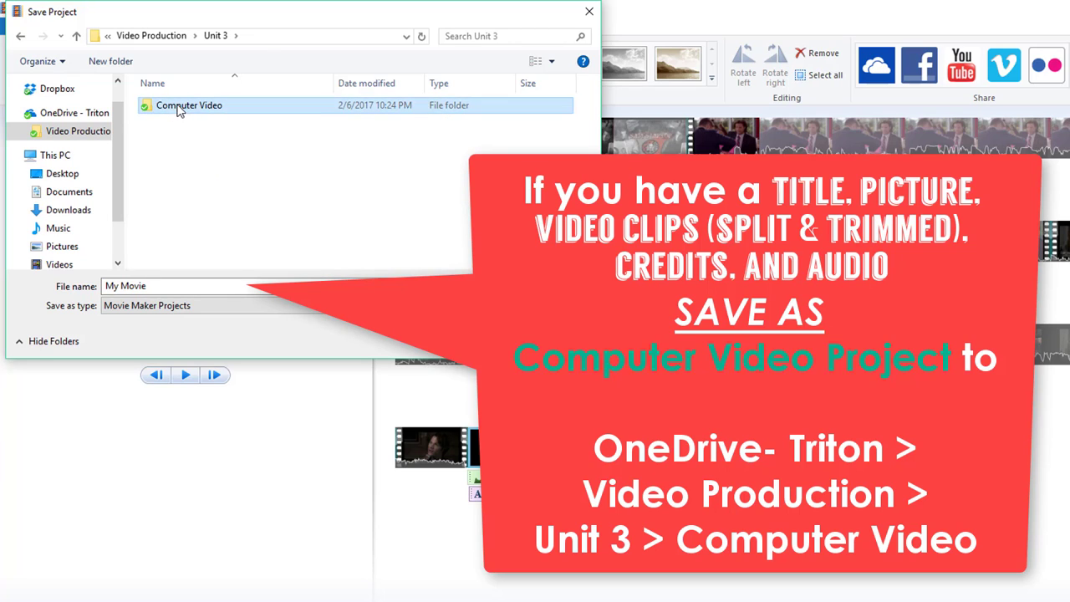
pyautogui.doubleClick(177, 109)
pyautogui.click(155, 286)
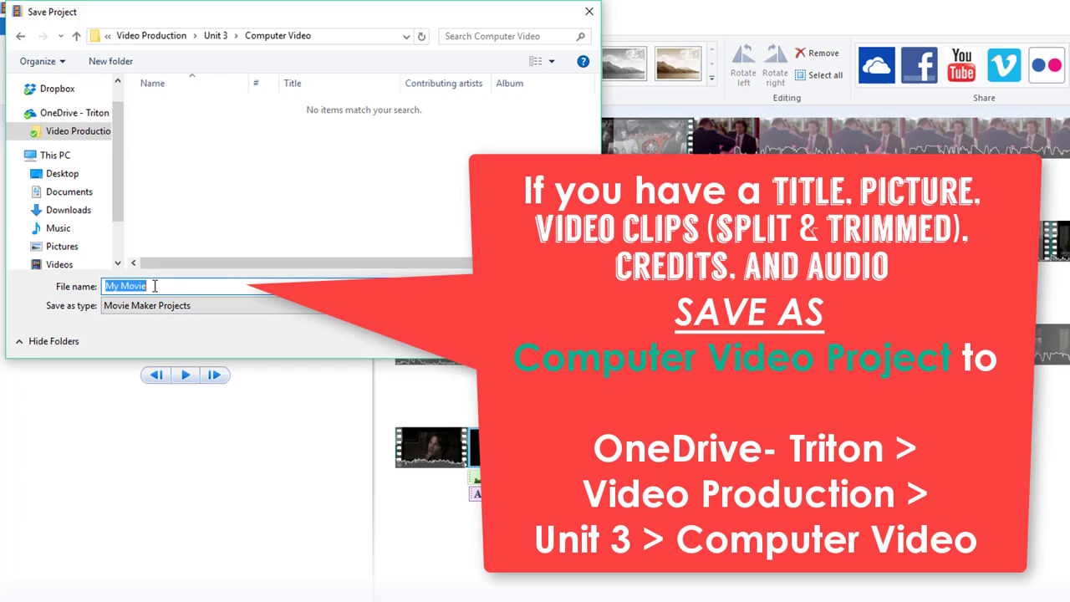
pyautogui.write('Computer')
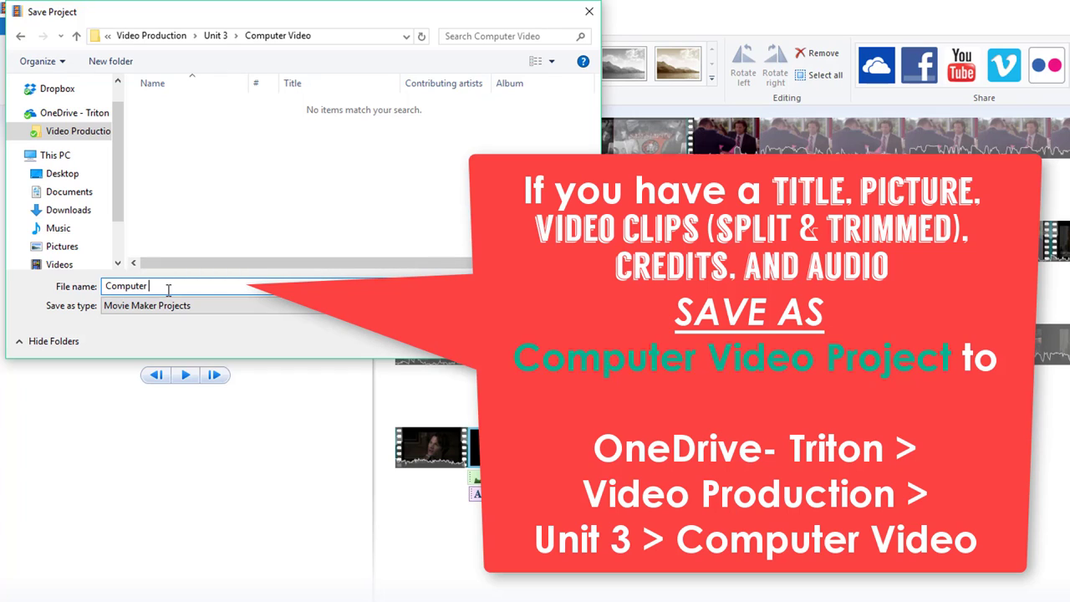